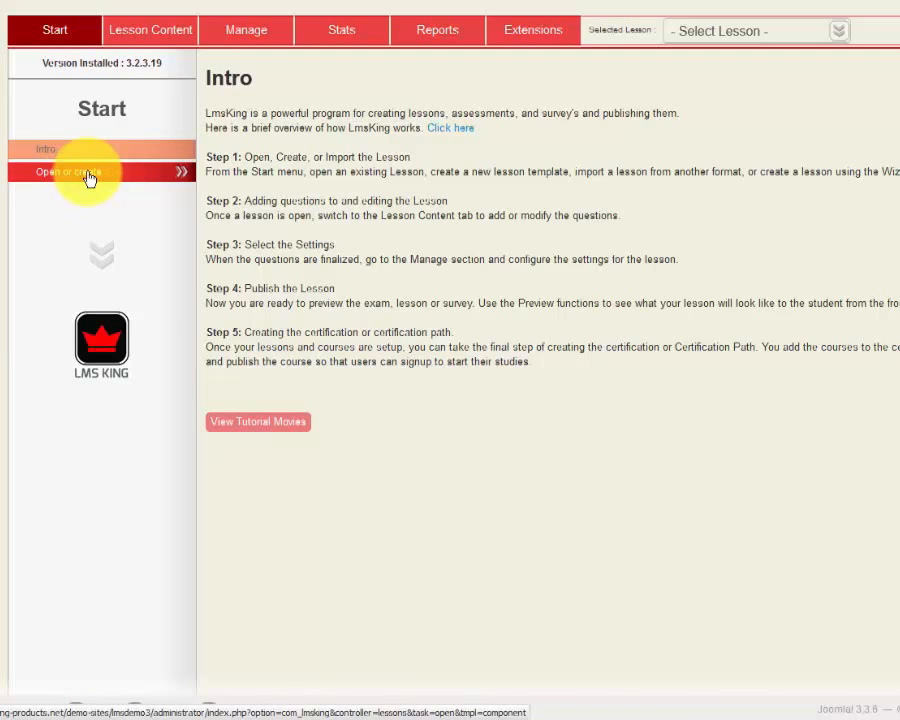
Start the Creation Wizard and name the new certification path "Certification Path 1"
click(187, 177)
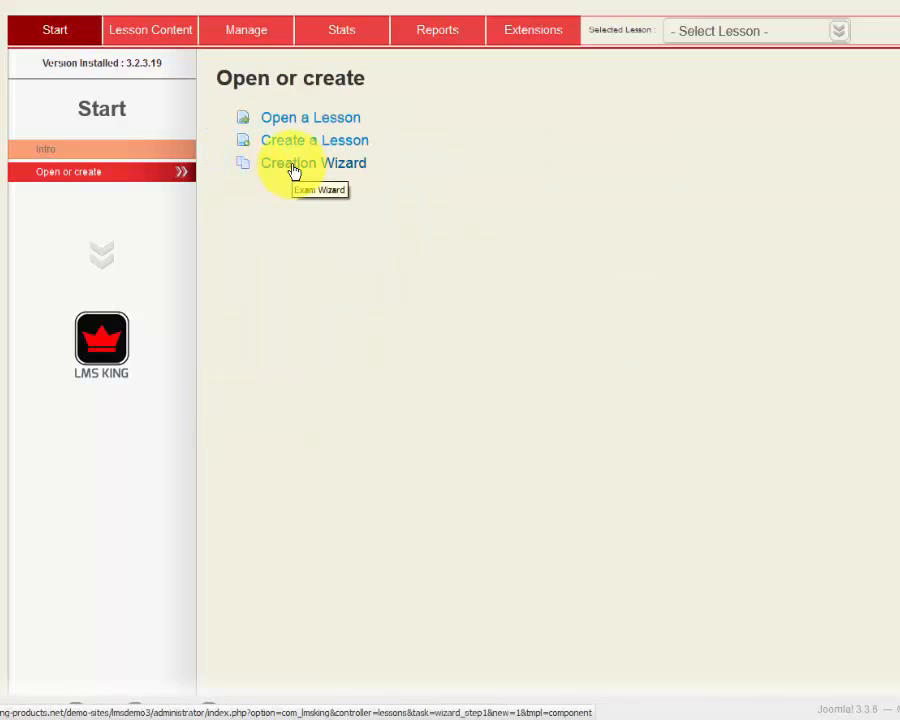
click(294, 171)
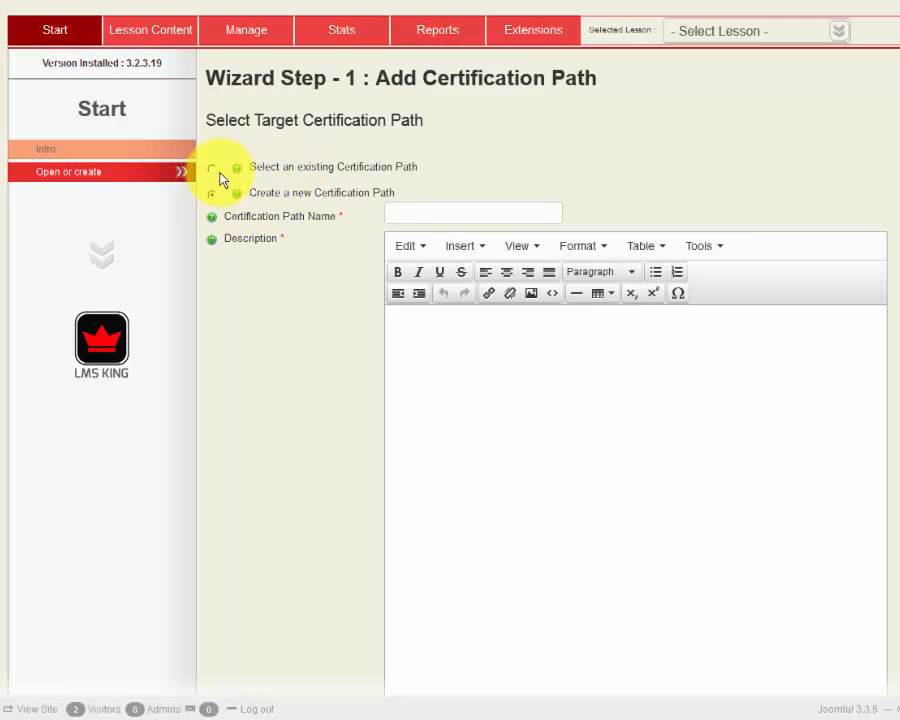
click(408, 212)
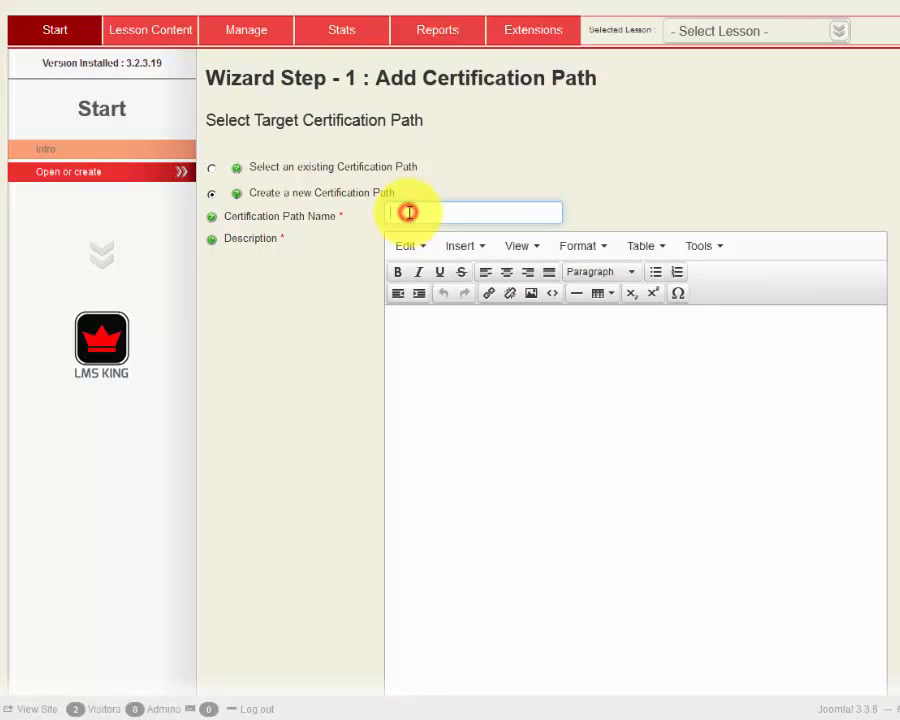
text(Certification Path)
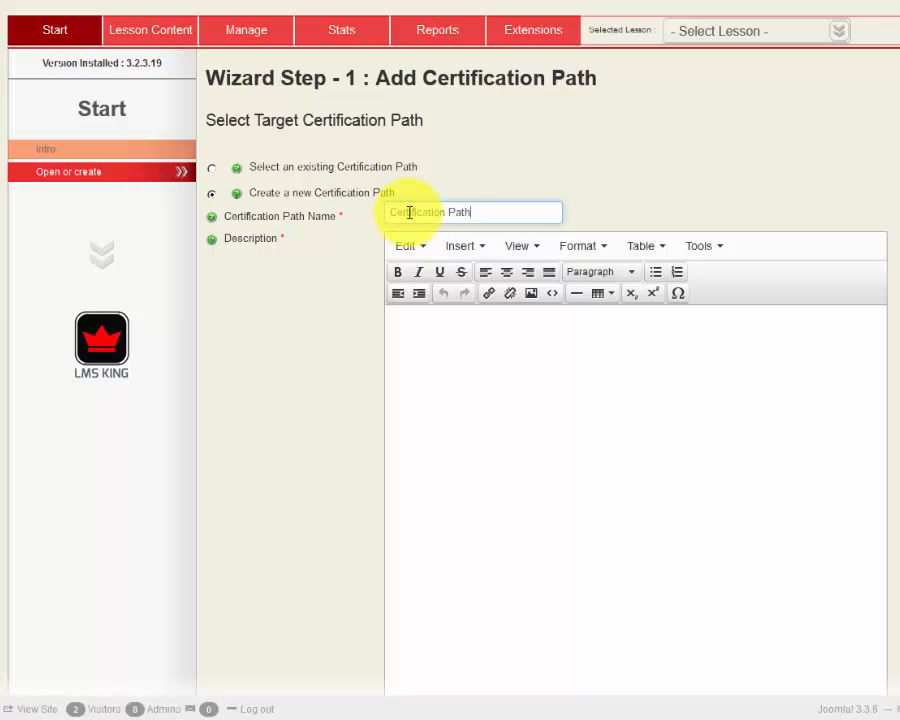
text( 1)
Enter "Thisis the description for my CP" as the certification path's description
click(524, 418)
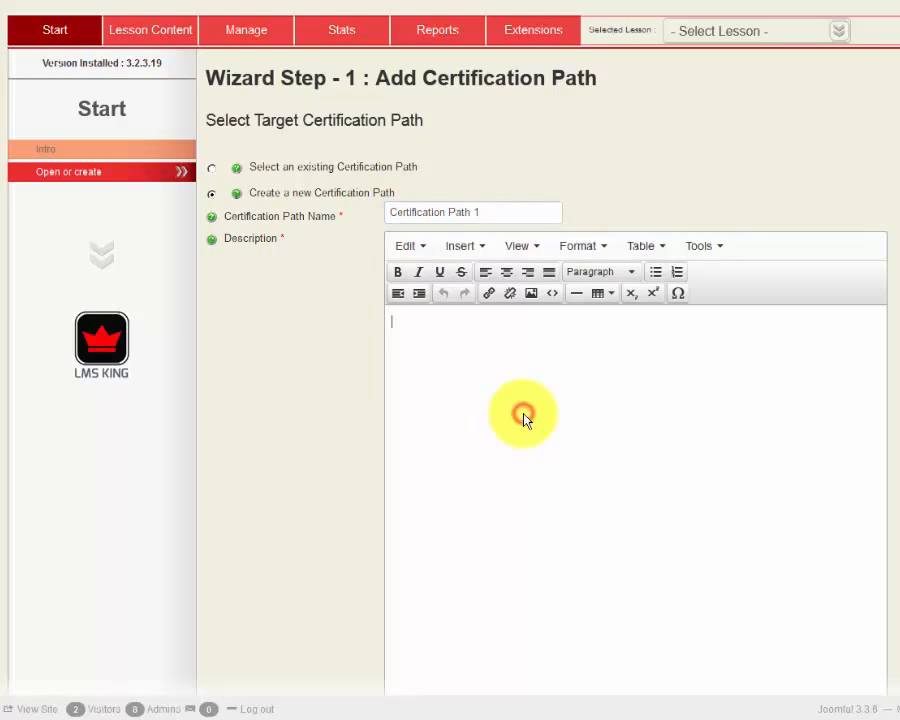
text(Thsis teh descr)
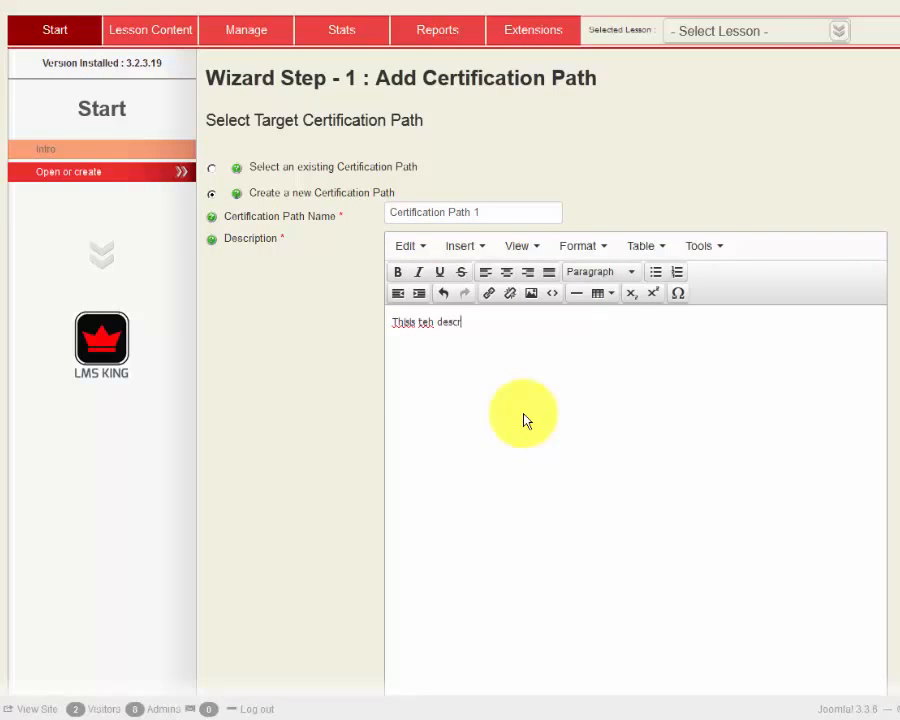
text(iption for my CP)
click(425, 325)
key(BackSpace)
text(e)
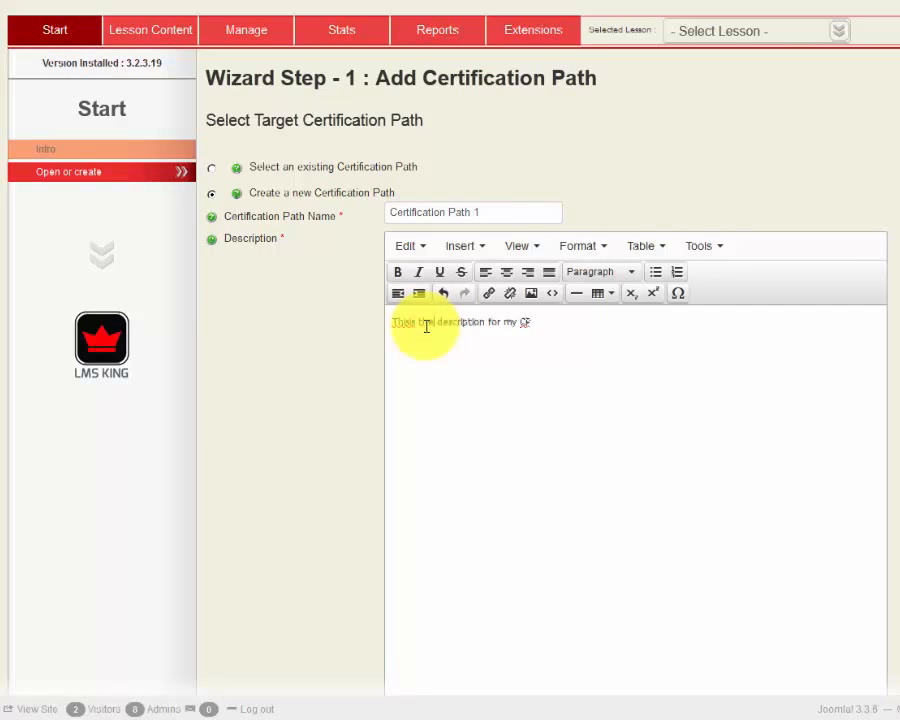
Set the certification path's start date to 2014-11-02 and its end date to 2014-11-25
scroll(330, 285, down, 3)
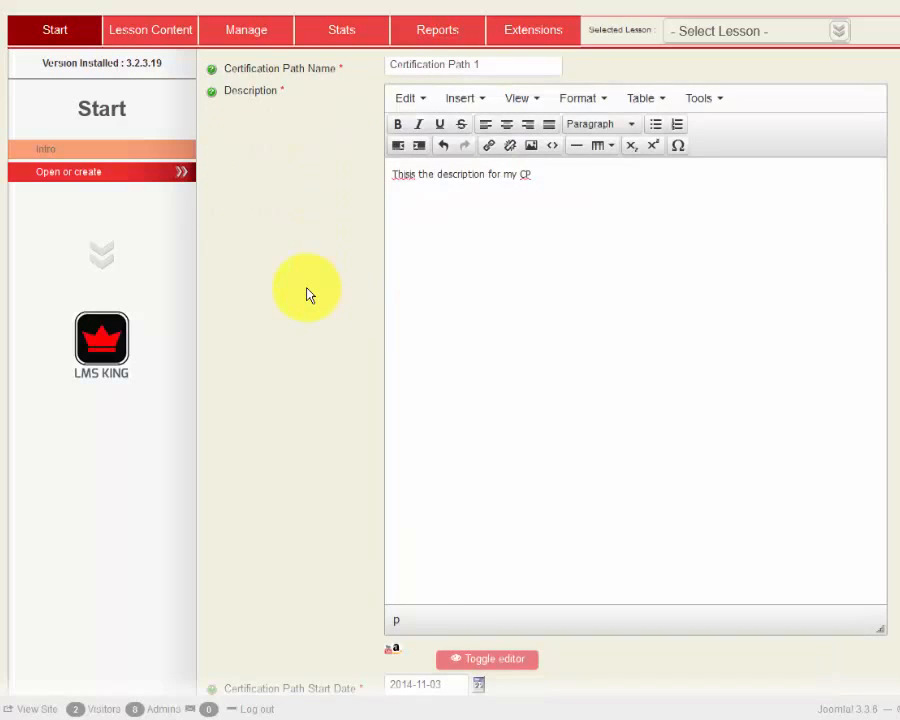
scroll(635, 360, down, 1)
scroll(635, 360, down, 3)
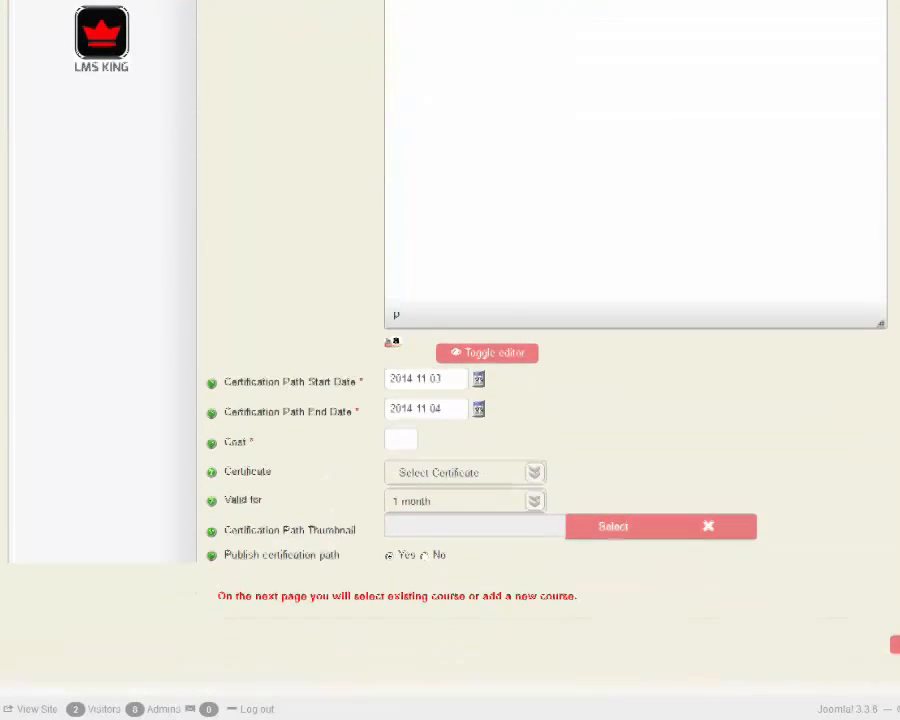
click(479, 380)
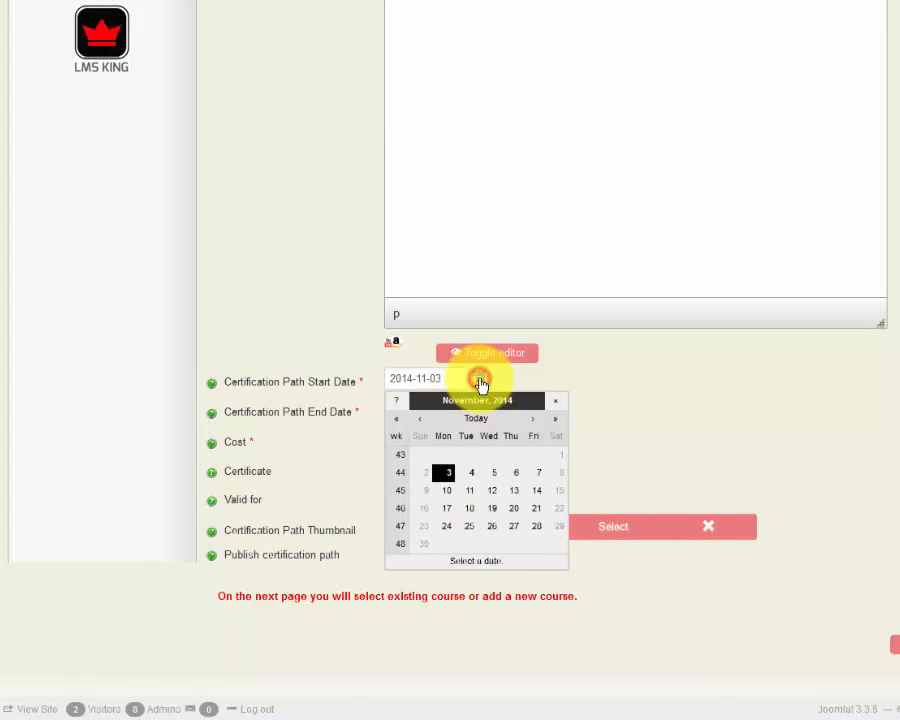
click(429, 474)
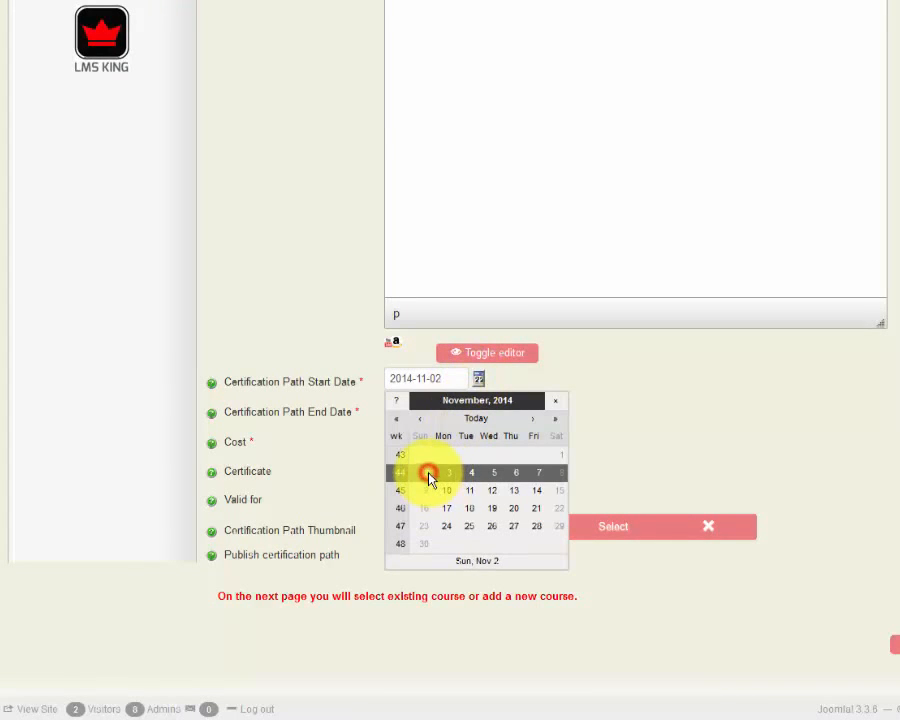
click(429, 474)
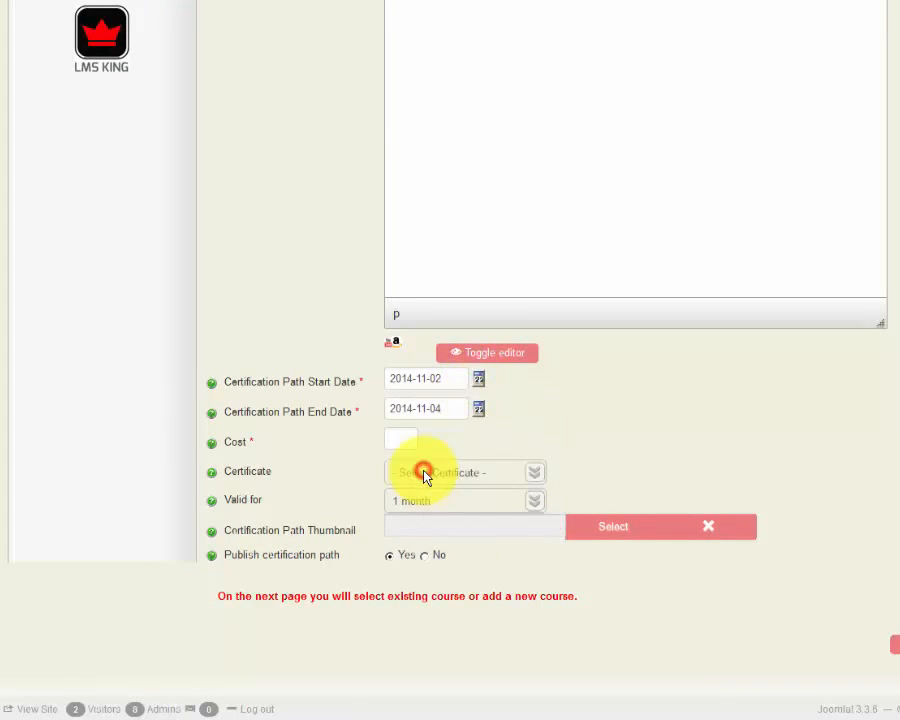
click(479, 410)
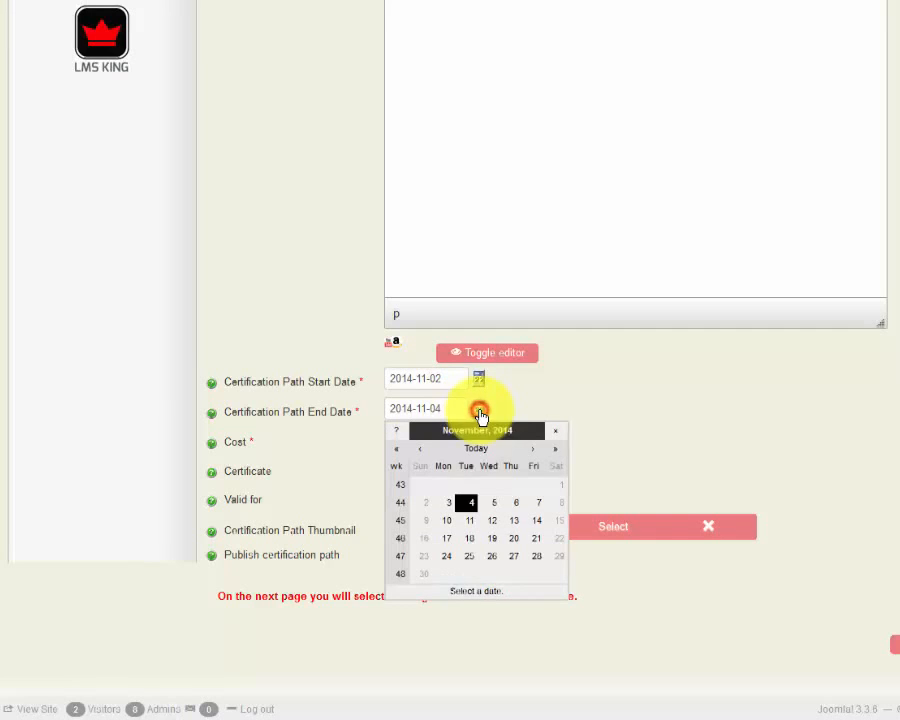
click(468, 558)
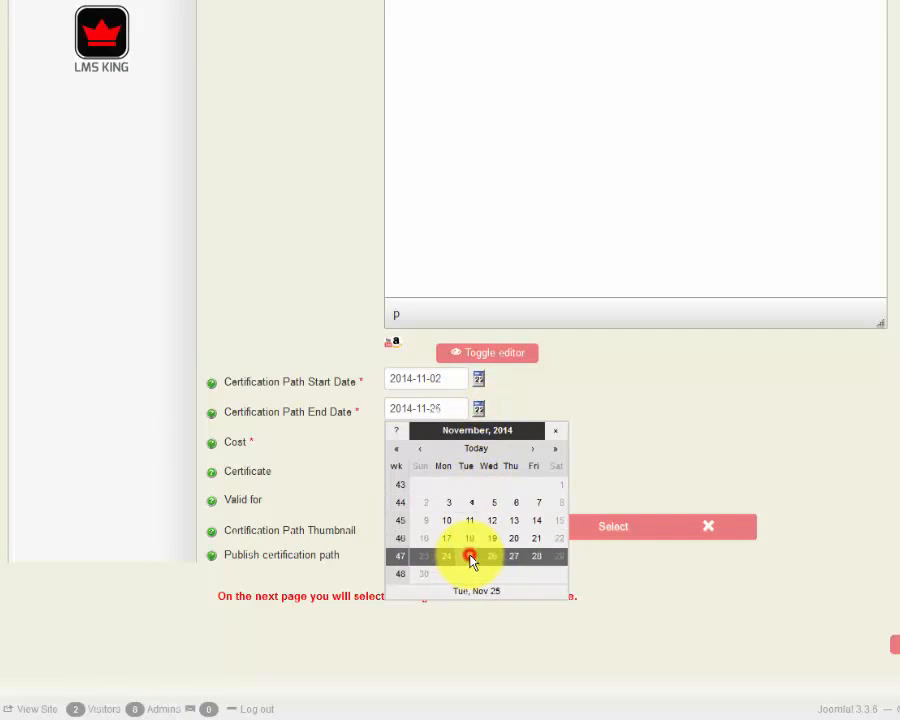
click(679, 434)
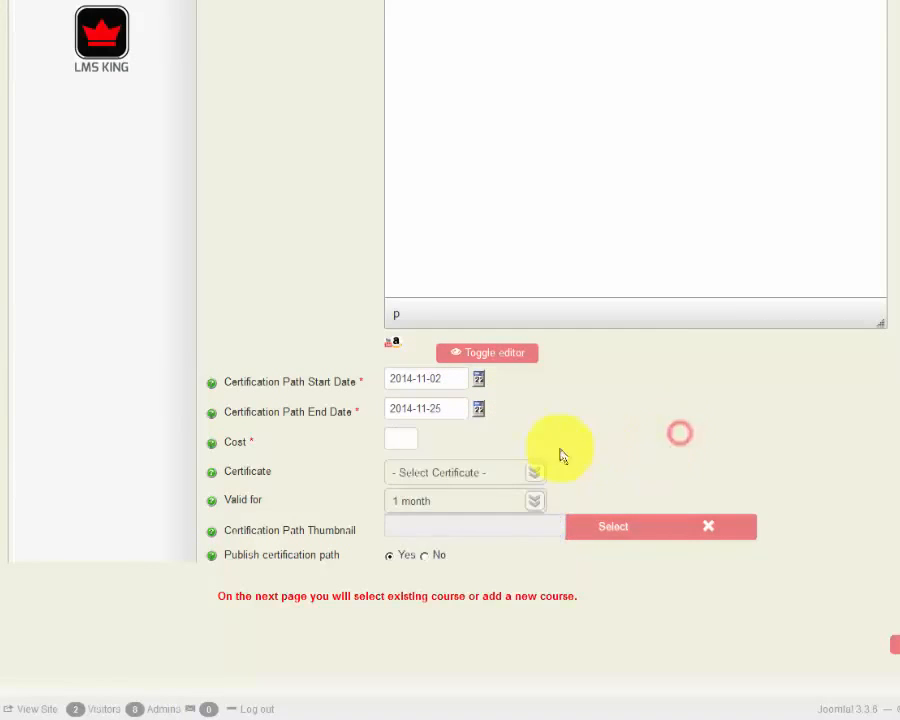
Set the certification path's cost to 0.00
click(406, 438)
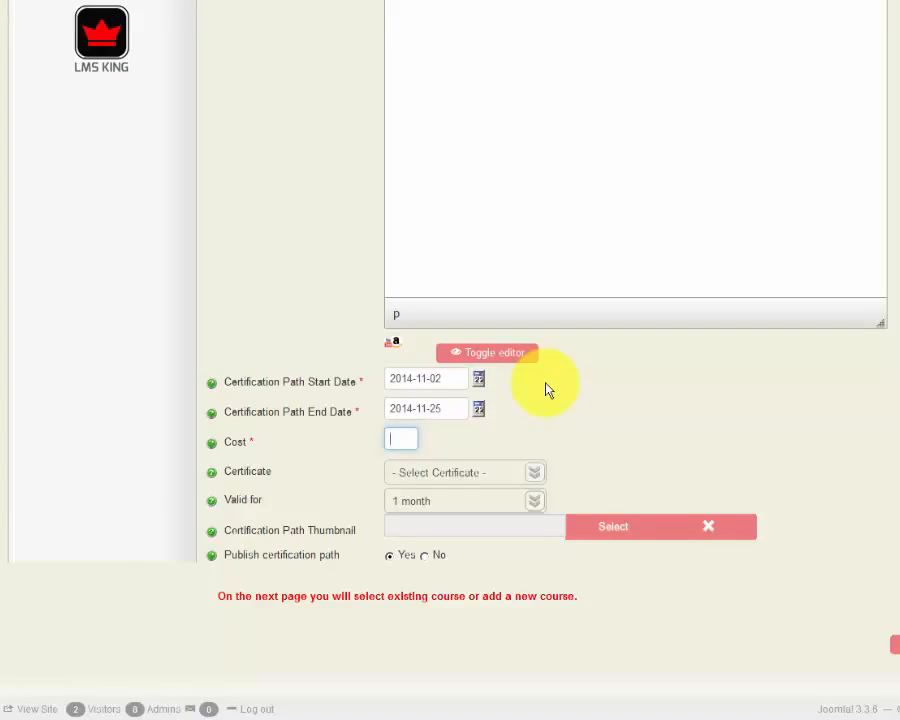
text(0.00)
click(566, 418)
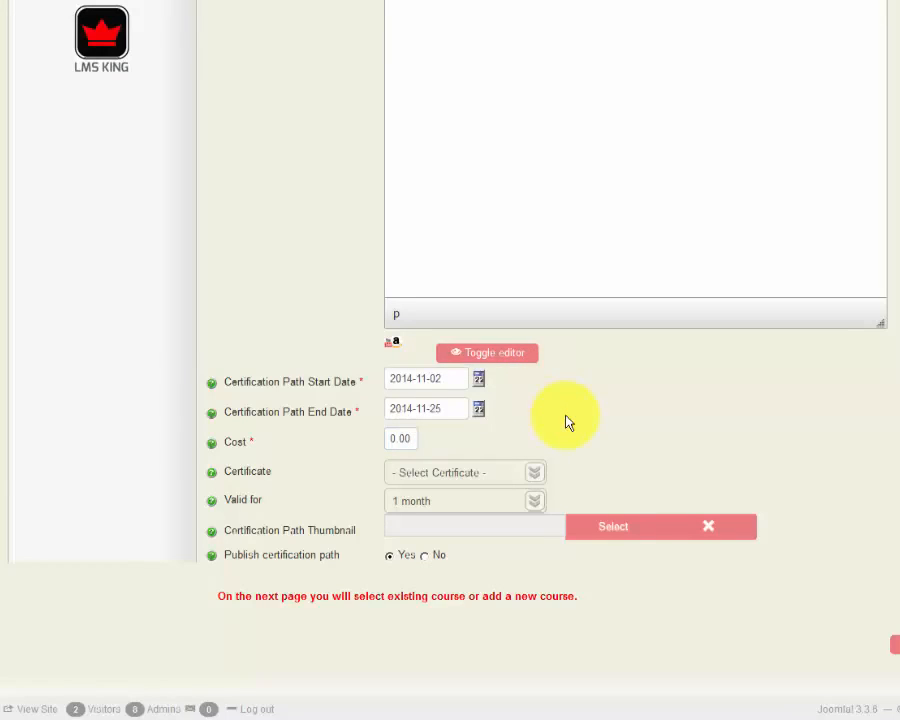
click(421, 473)
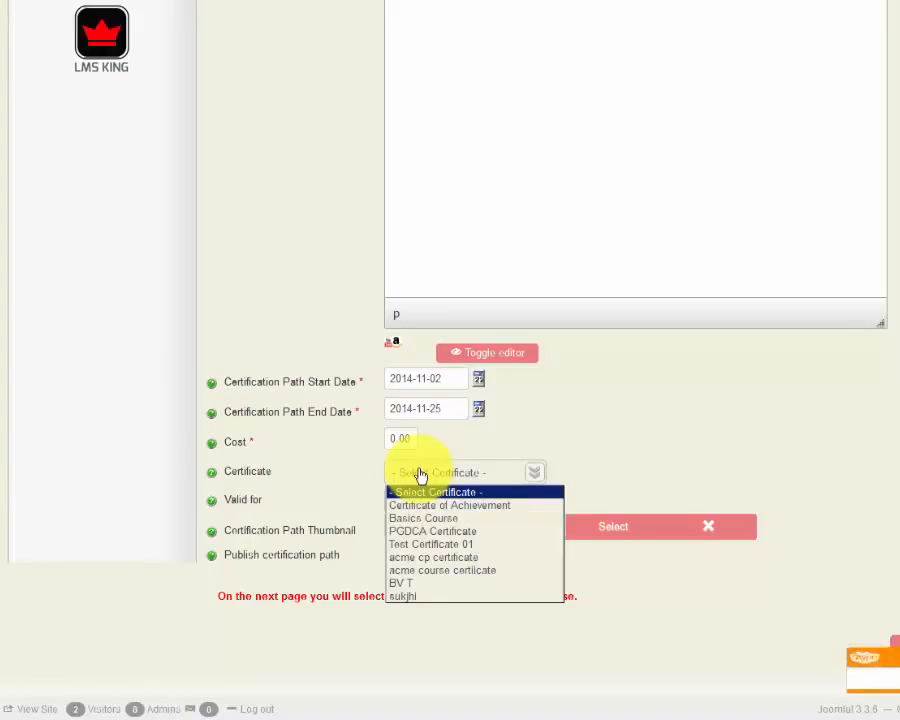
click(467, 449)
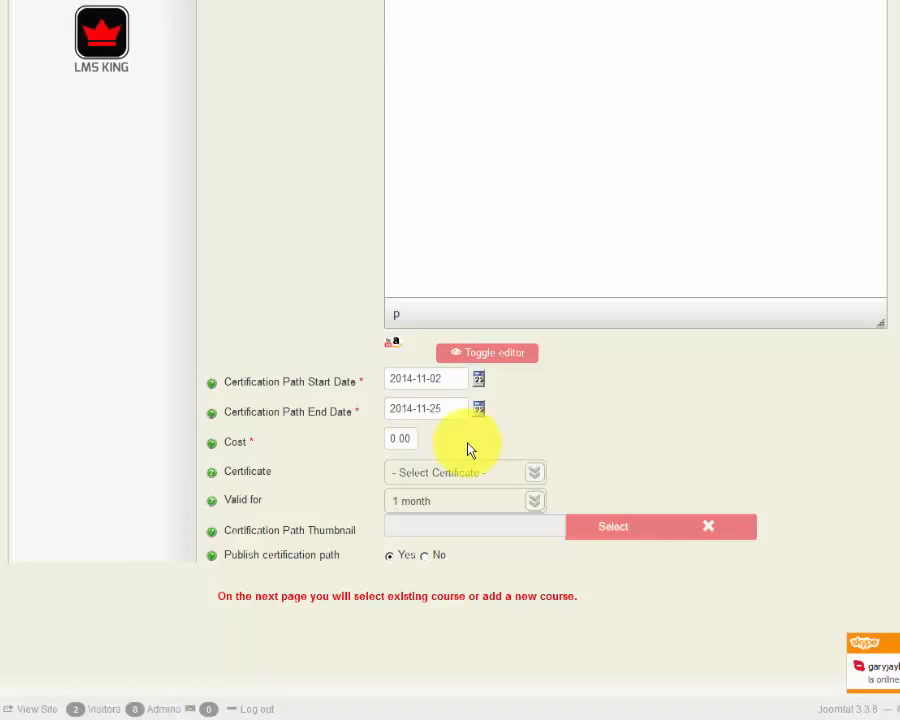
click(446, 505)
click(446, 505)
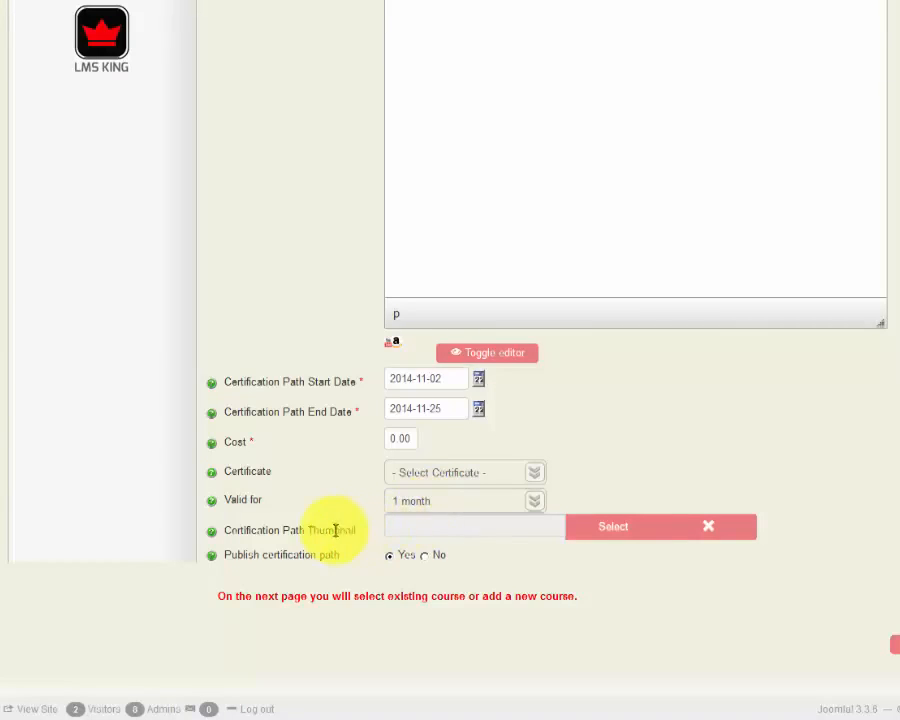
click(418, 525)
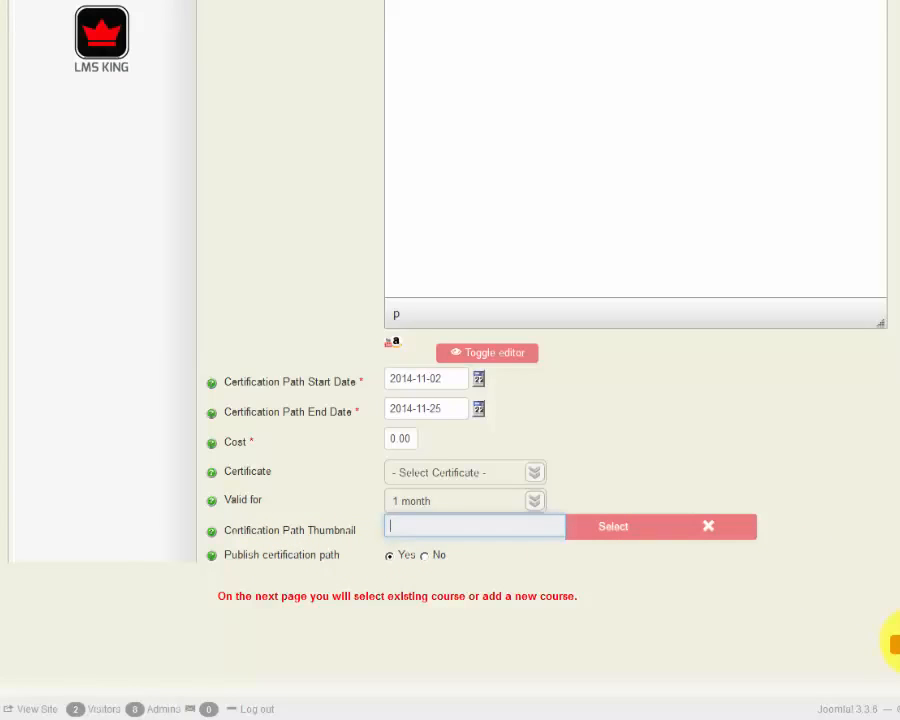
Continue to the wizard's course page and name the new course "Course 1"
click(898, 645)
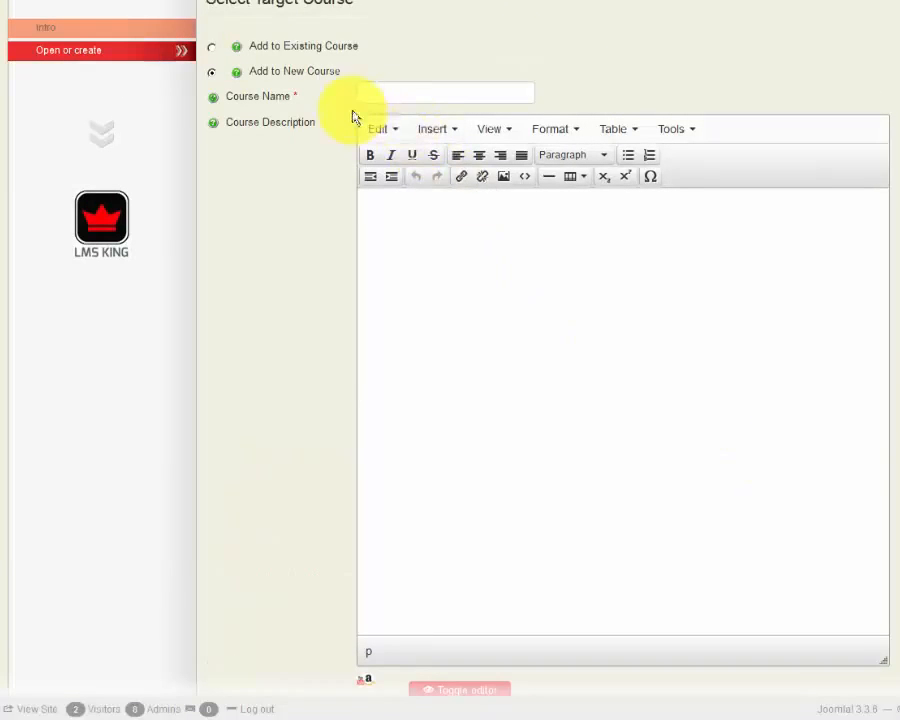
click(378, 92)
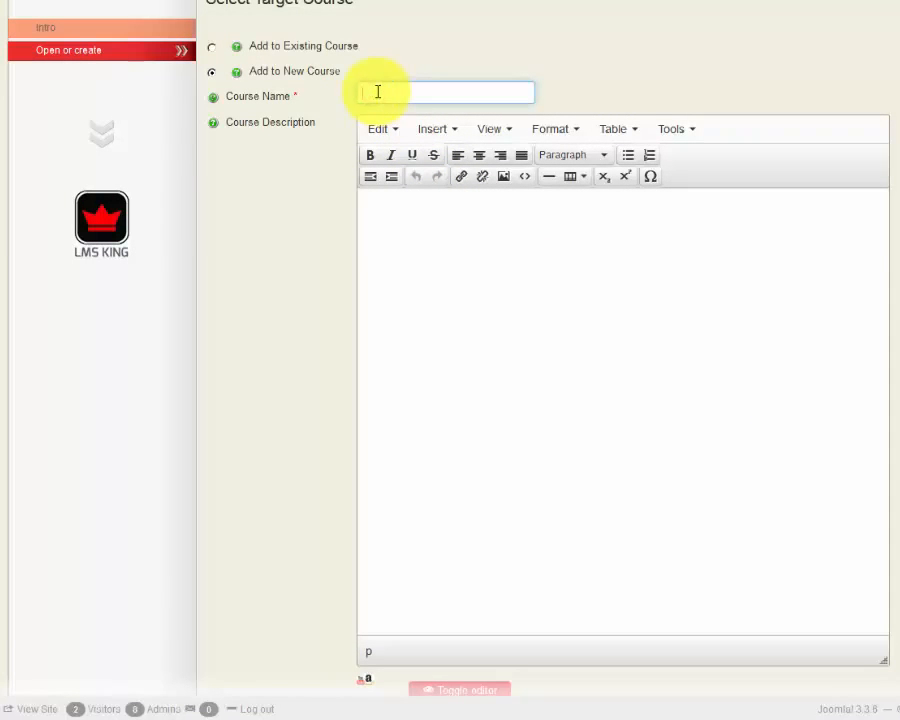
text(Course 1)
Add and save a new course category named "My test category"
scroll(325, 225, down, 3)
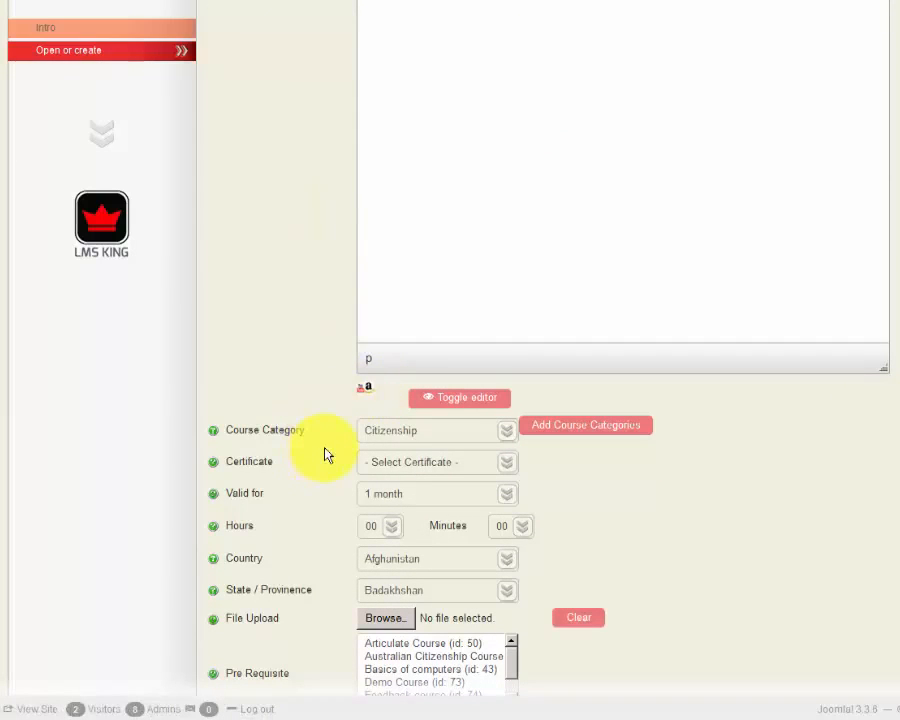
click(586, 428)
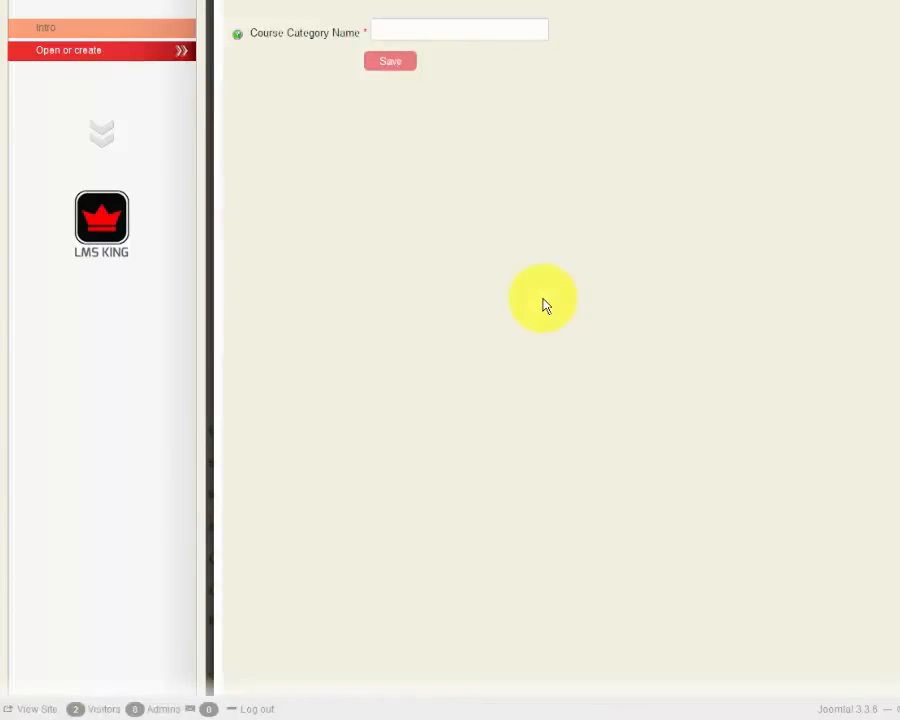
click(428, 29)
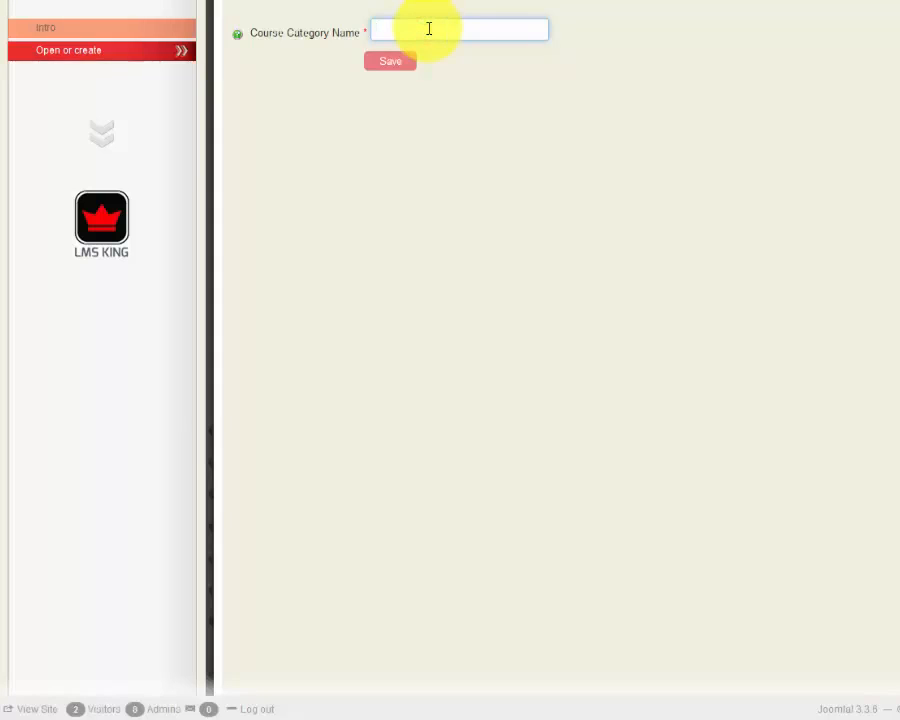
text(My test category)
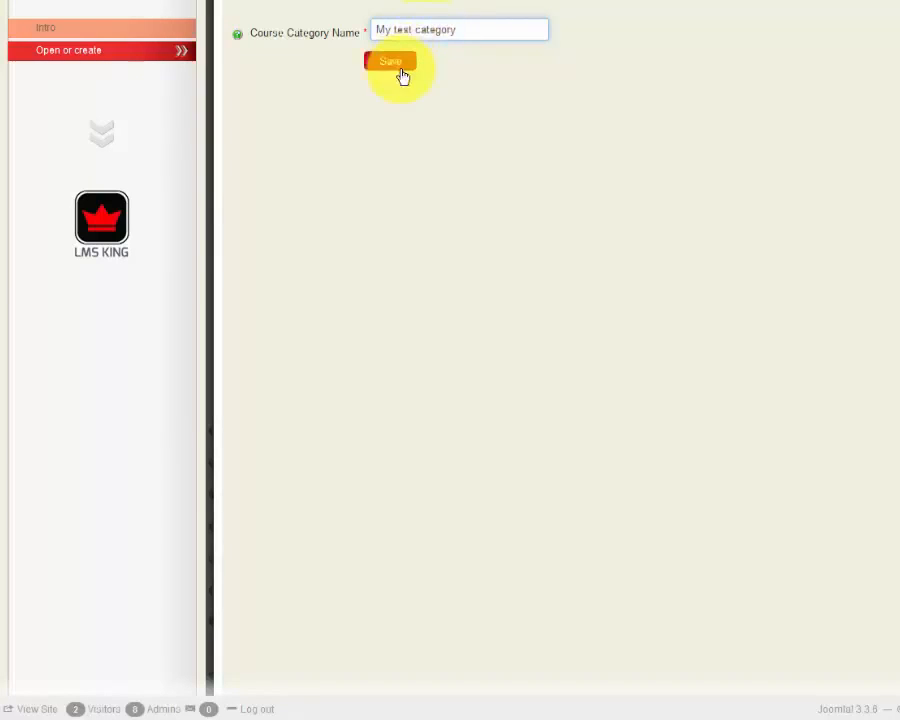
click(395, 61)
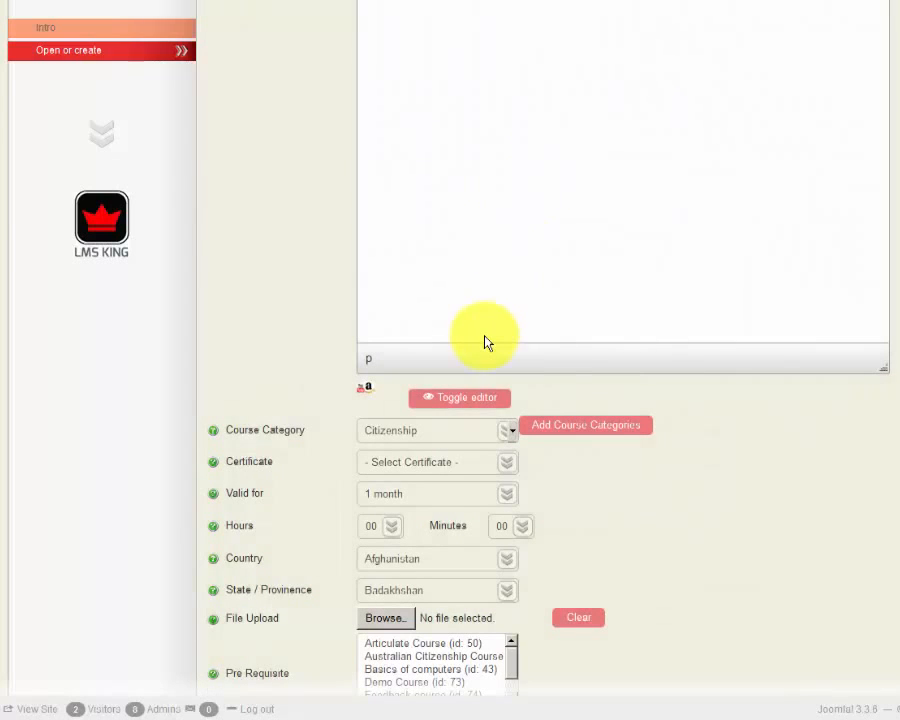
Assign the course to the category "My test category"
click(452, 436)
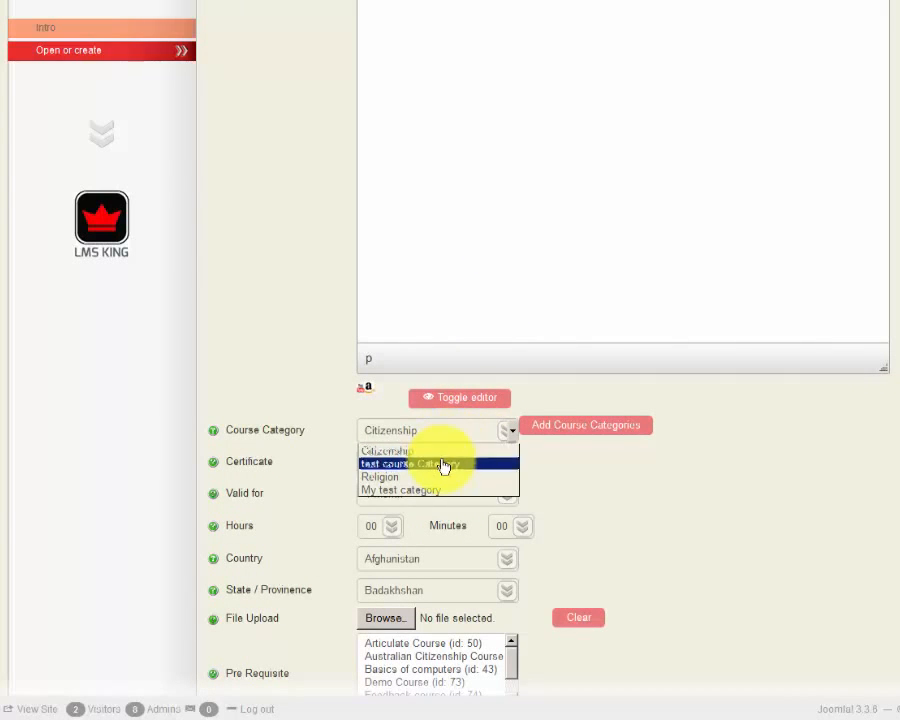
click(449, 490)
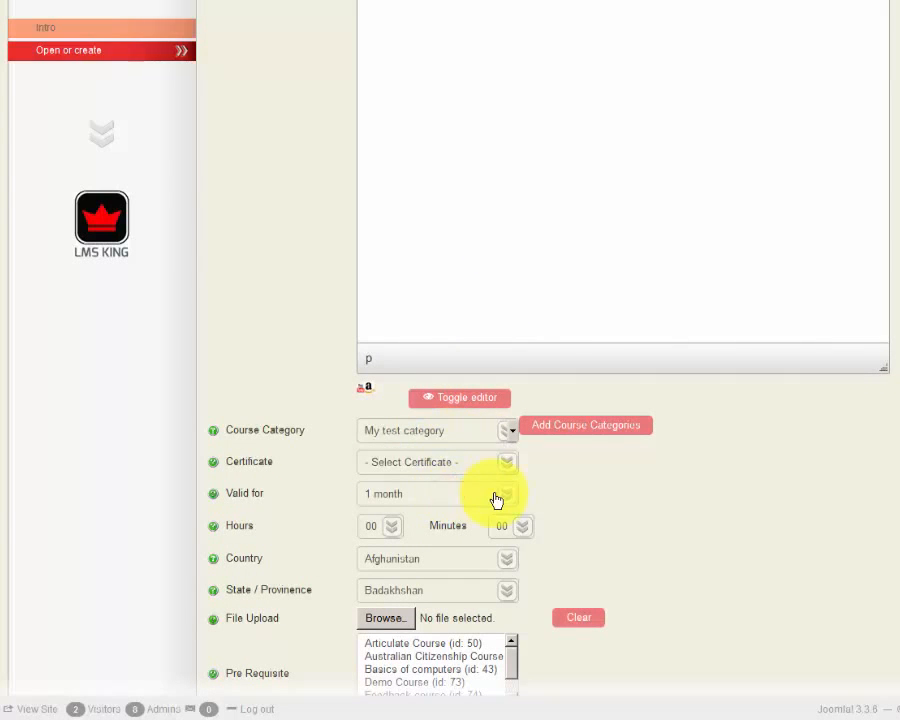
click(578, 484)
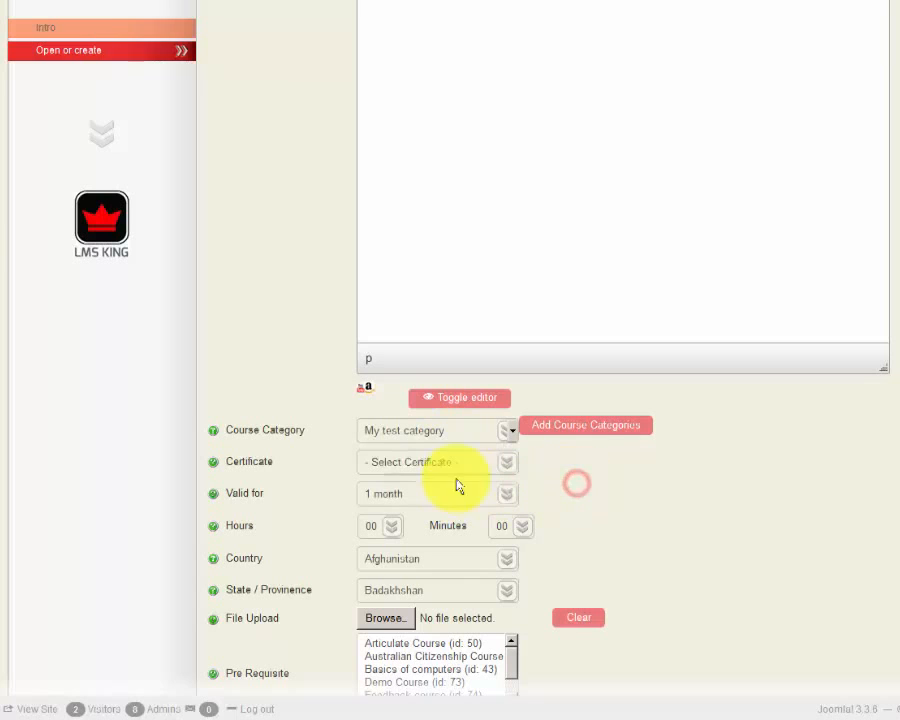
click(508, 464)
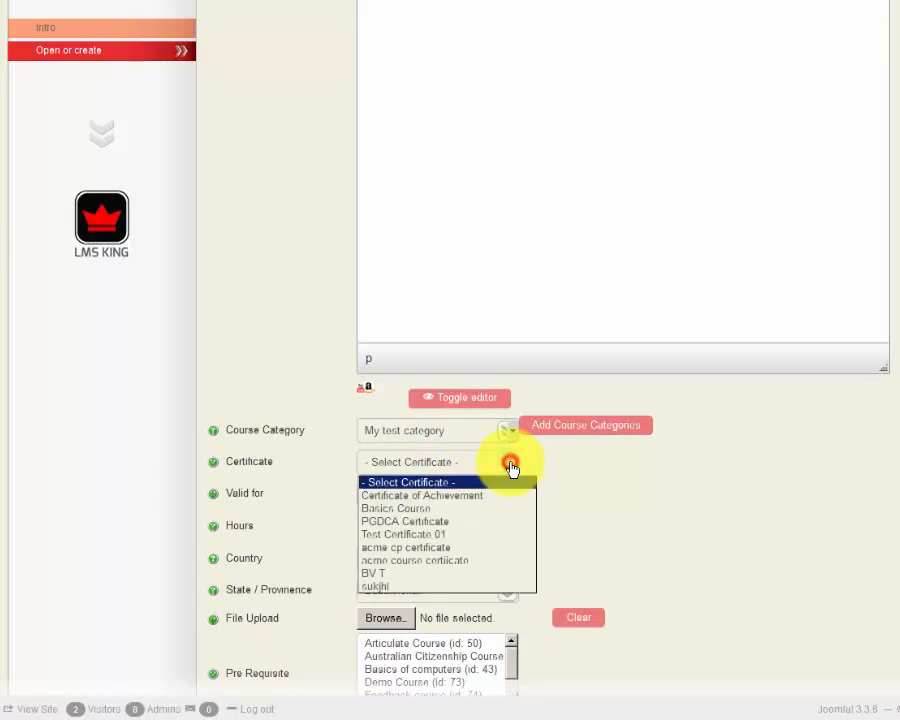
click(510, 462)
click(581, 497)
Set the course duration to 01 hours
scroll(583, 502, down, 3)
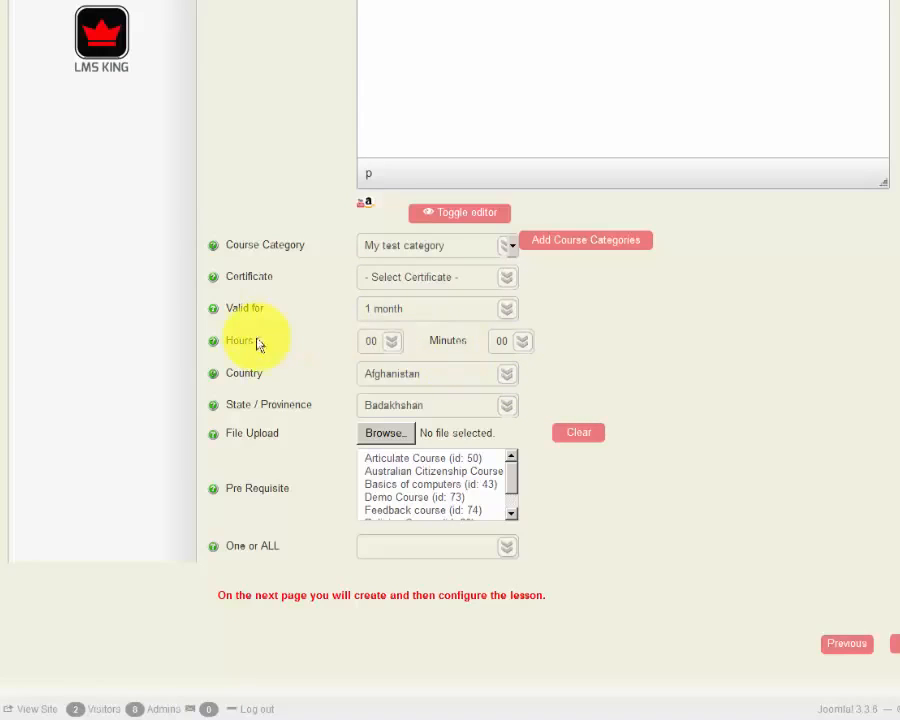
drag(256, 340, 224, 339)
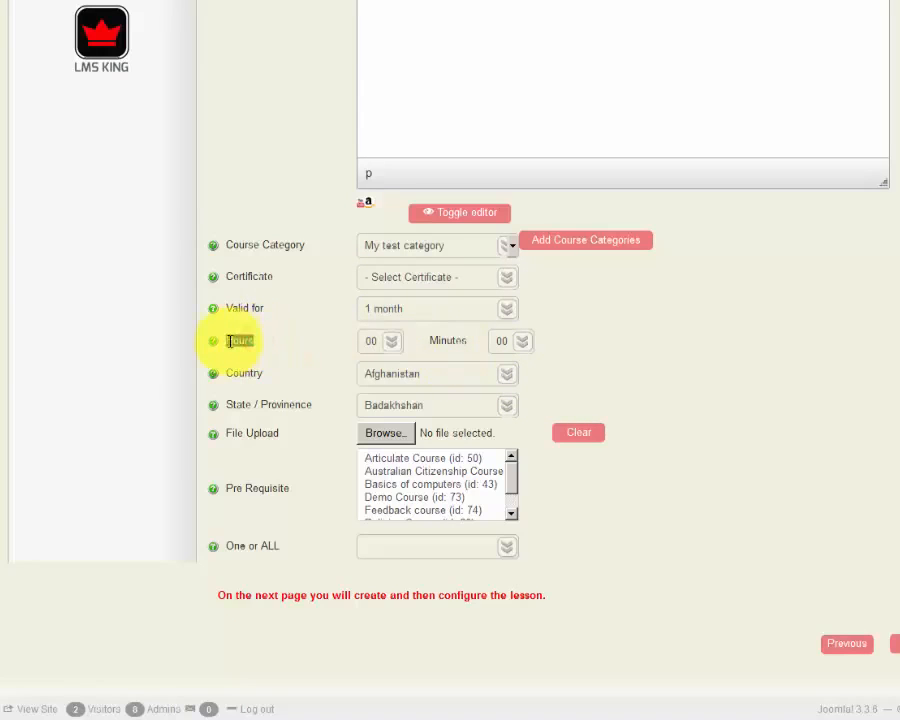
click(395, 346)
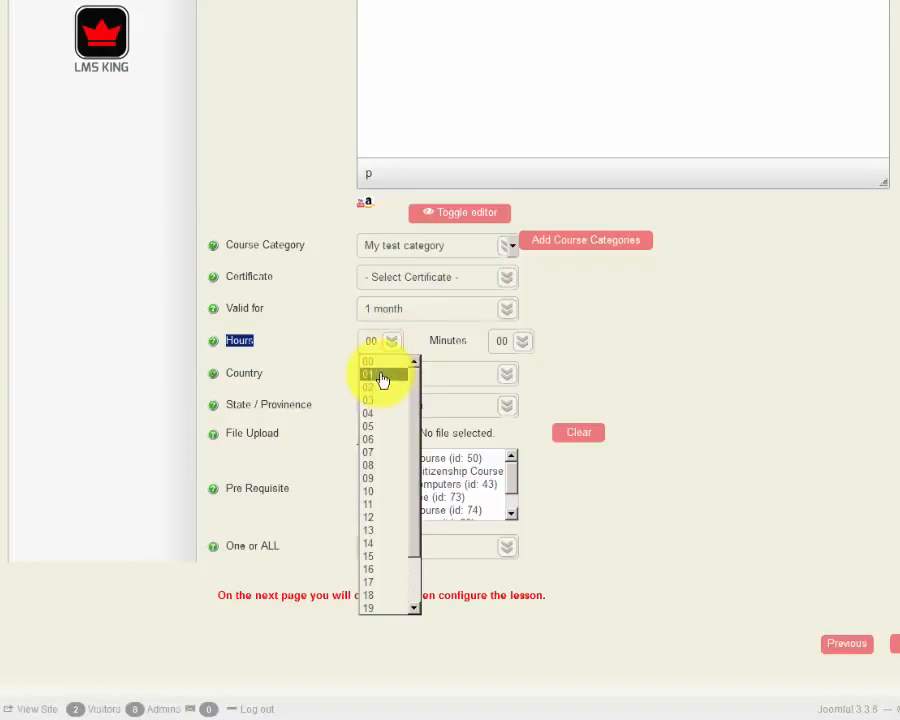
click(381, 377)
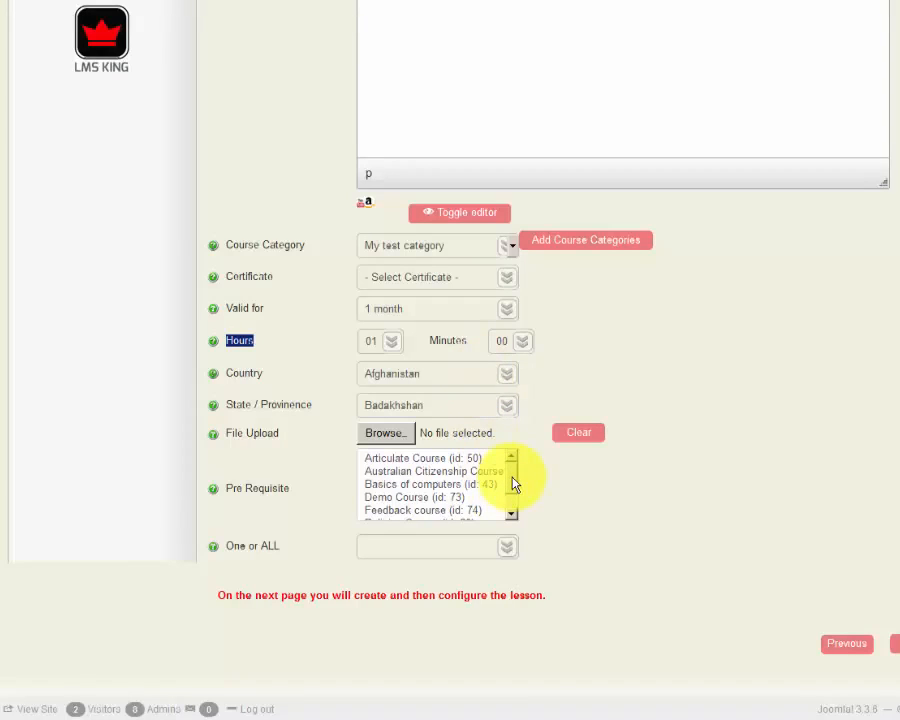
Try selecting the Australian Citizenship Course and Basics of computers as course prerequisites, and clear the selection again
click(434, 471)
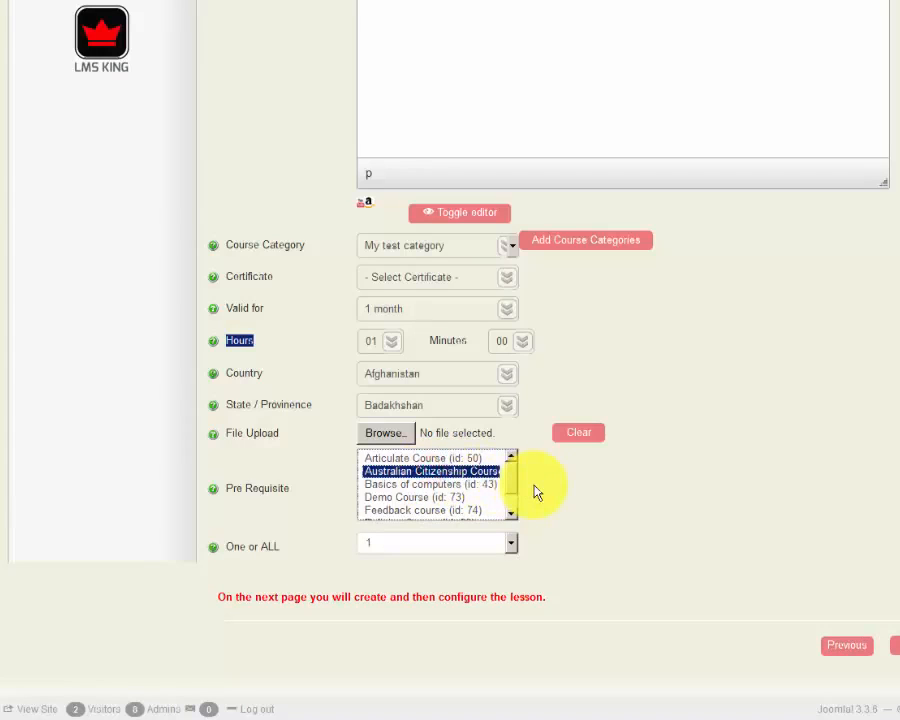
ctrl+click(480, 478)
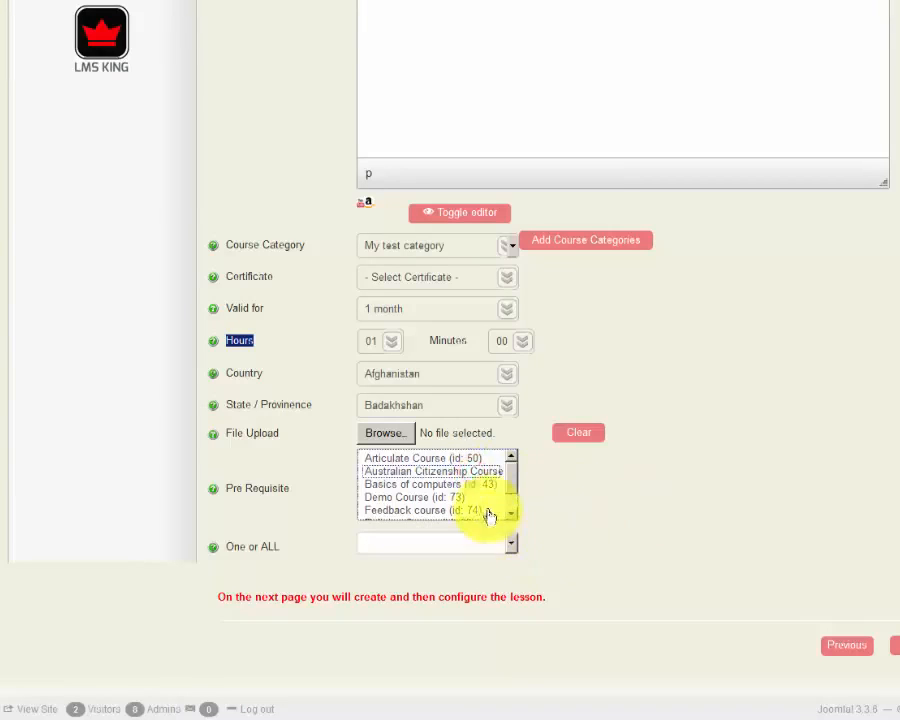
ctrl+click(456, 474)
ctrl+click(455, 485)
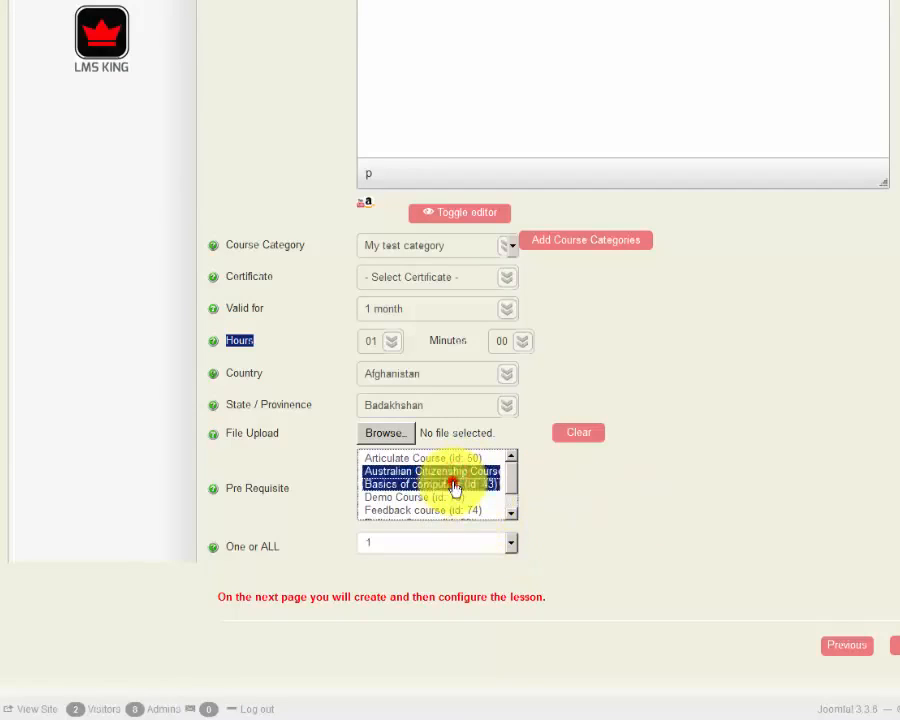
click(512, 542)
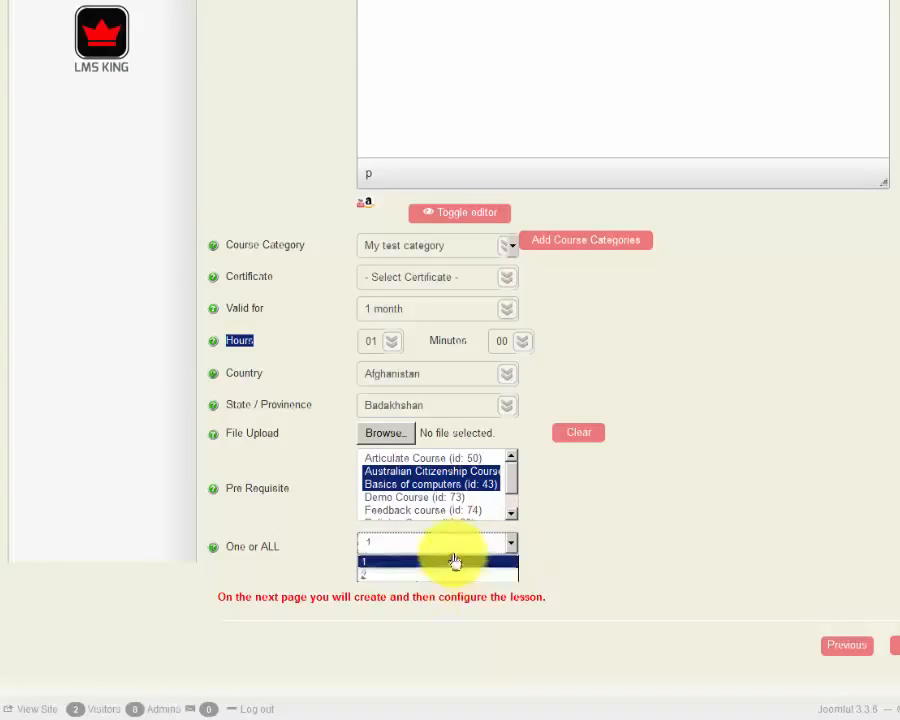
click(442, 485)
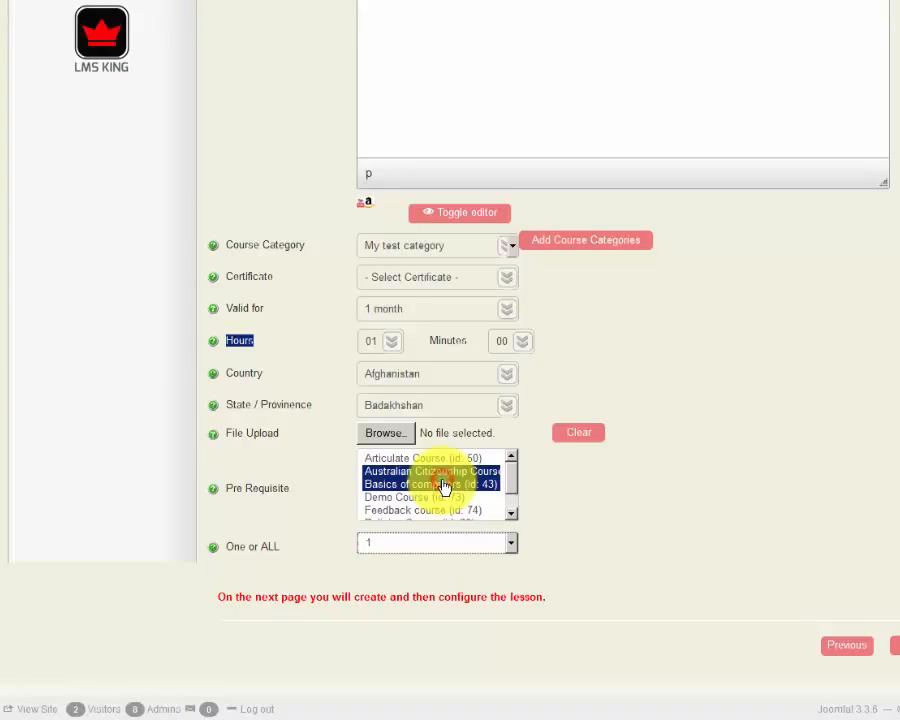
click(442, 485)
ctrl+click(442, 485)
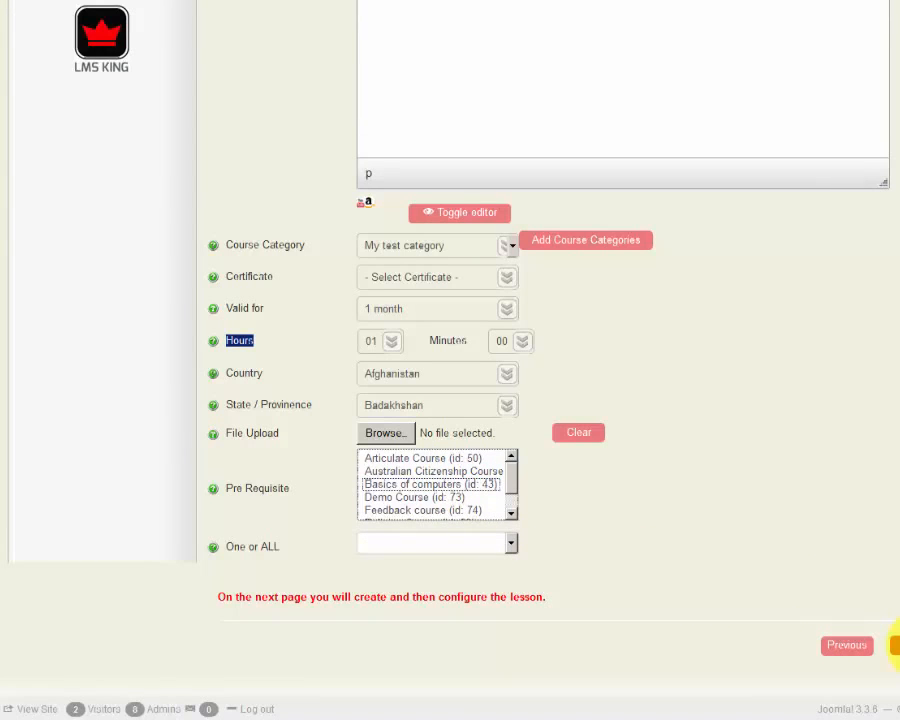
Continue to the wizard's lesson page and name the new lesson "Lesson 1"
click(895, 645)
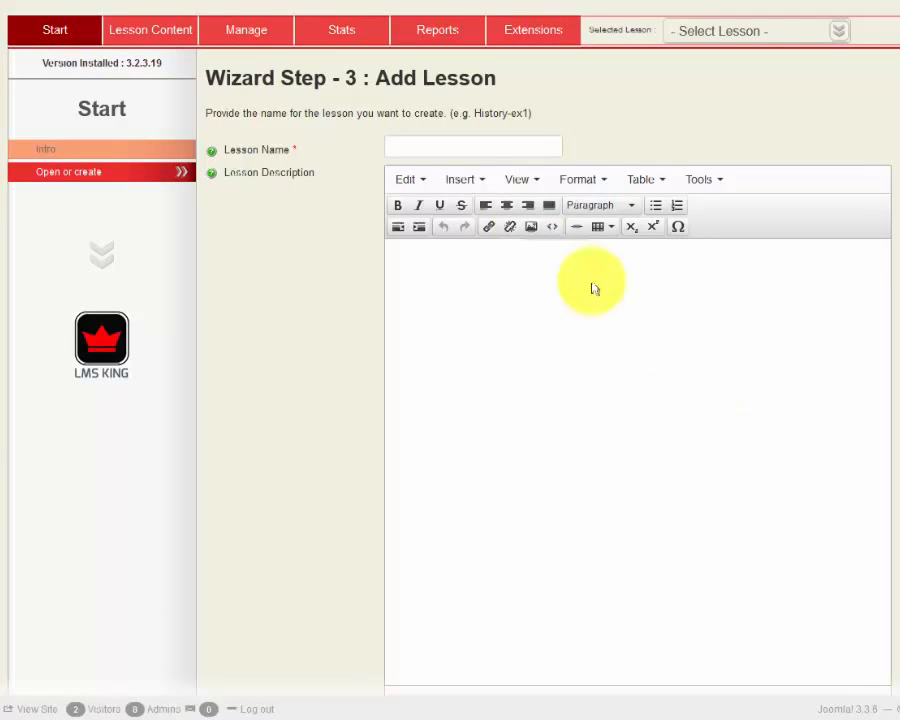
click(434, 145)
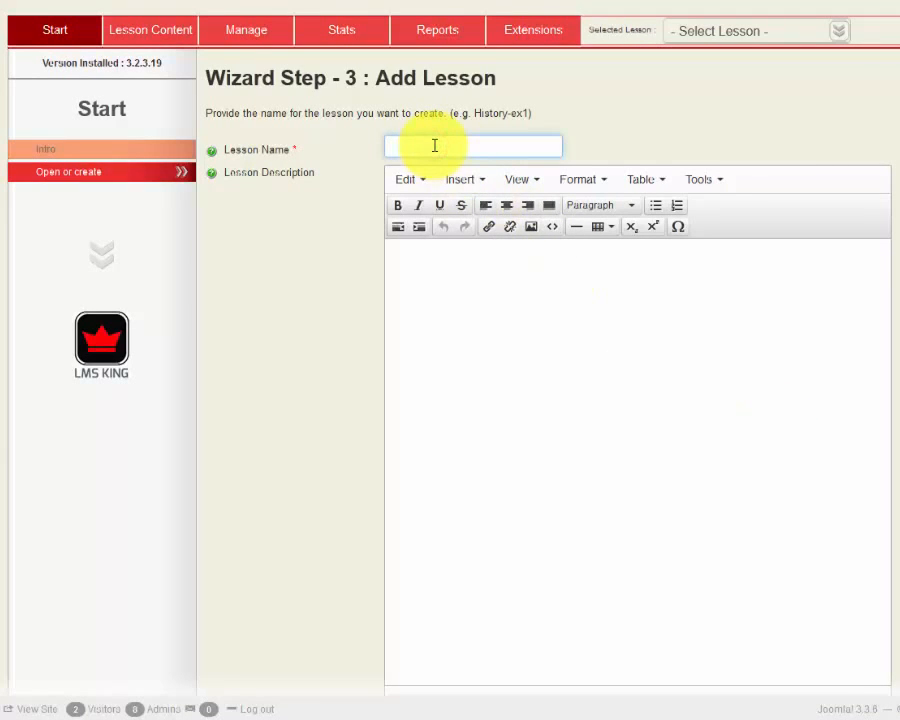
text(Lesson 1)
Set the lesson type to Exam and the lesson category to Tests
scroll(508, 382, down, 3)
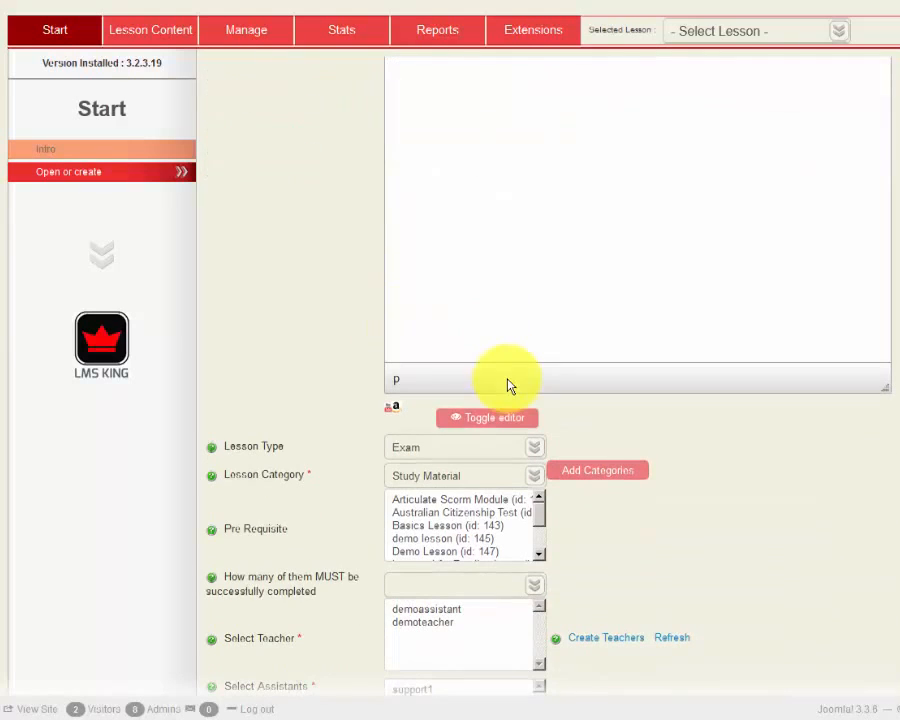
scroll(285, 205, down, 3)
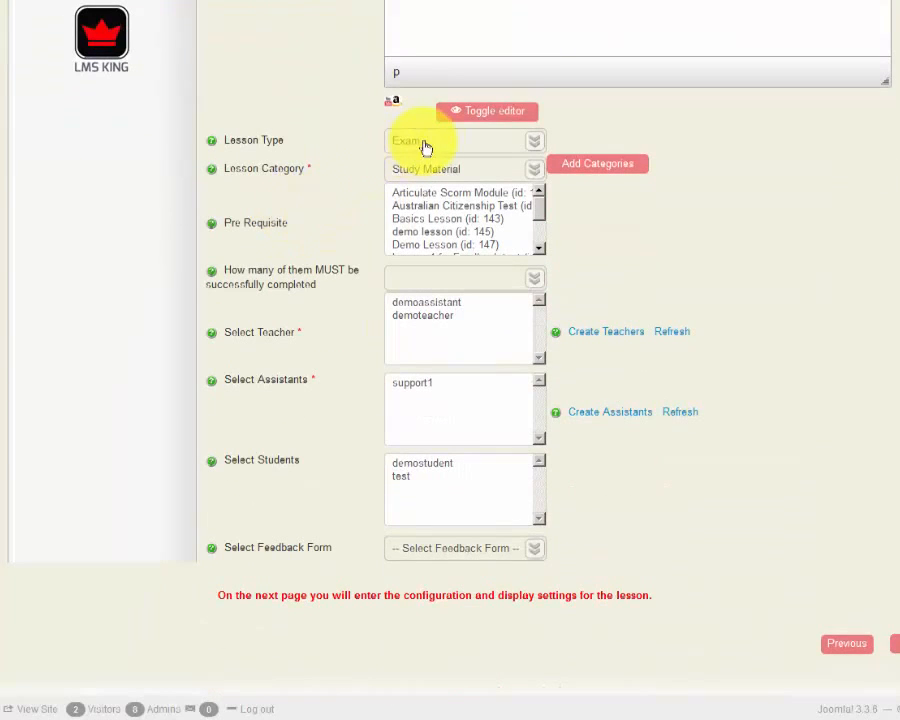
click(435, 145)
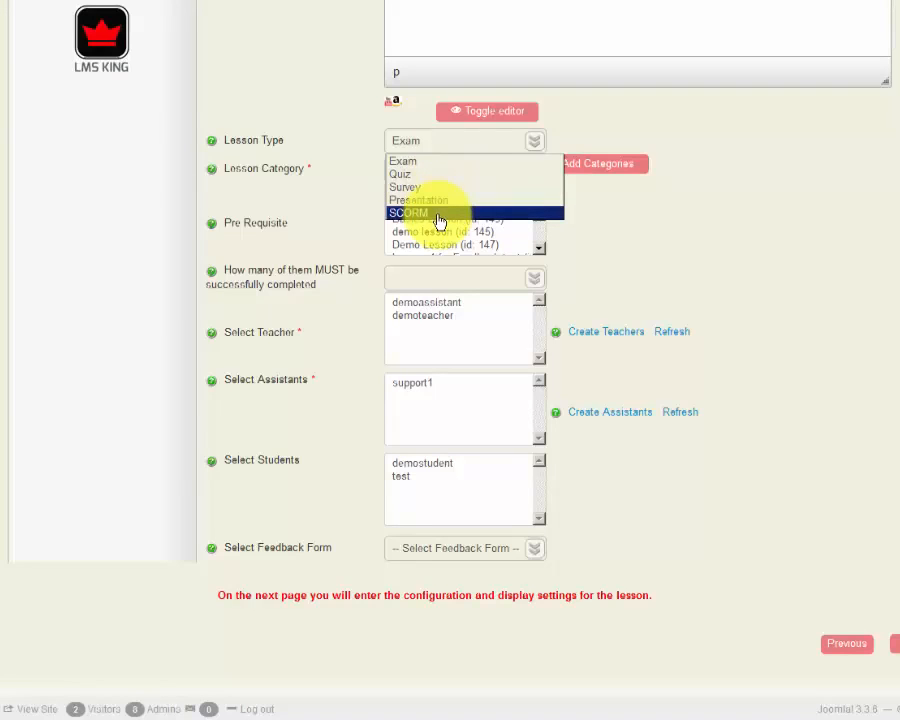
click(411, 163)
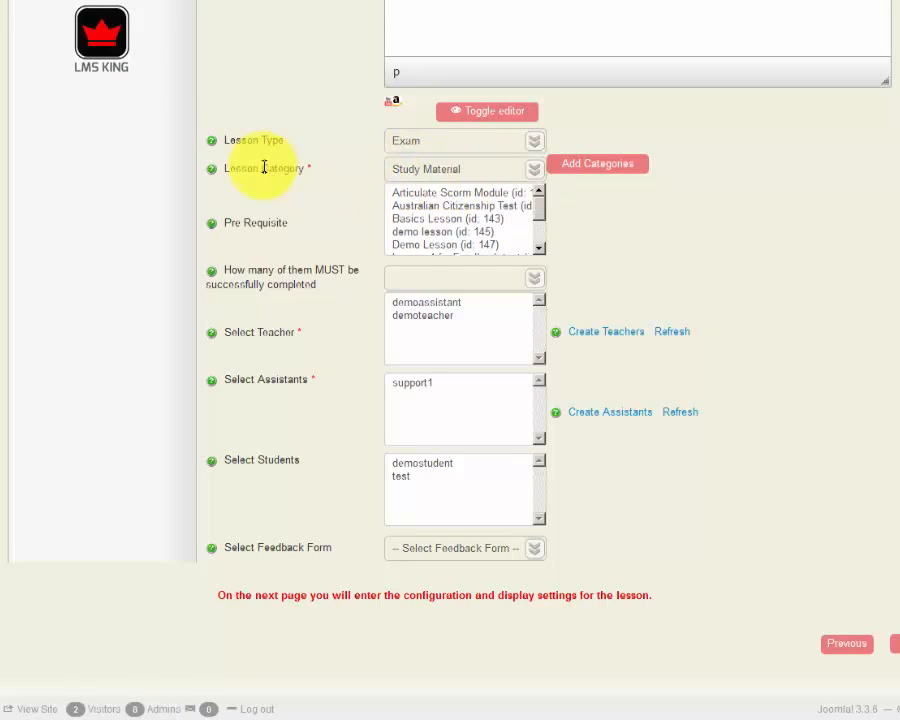
click(491, 169)
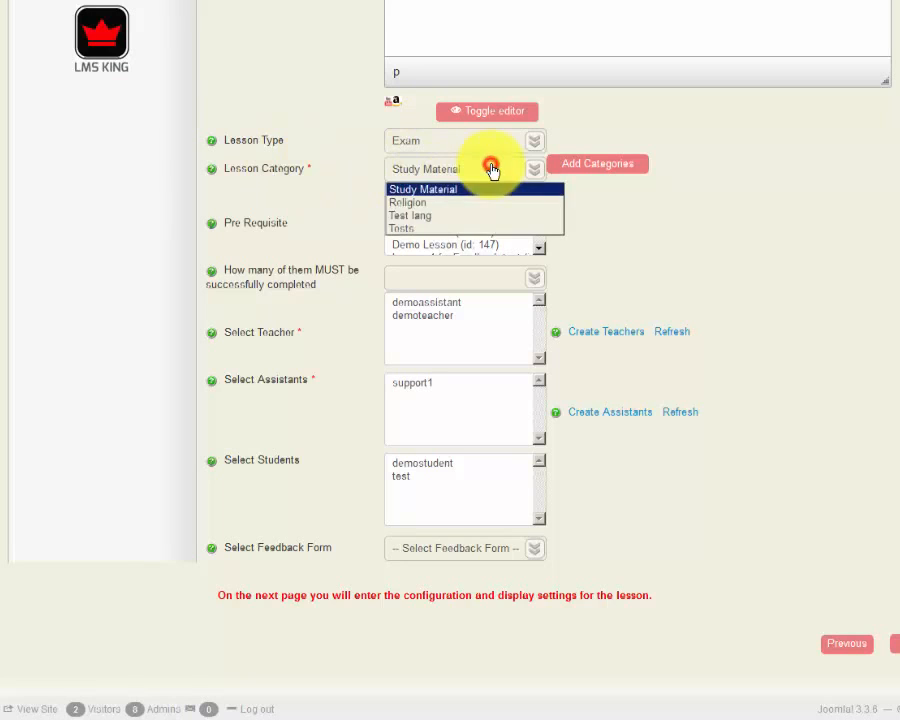
click(420, 230)
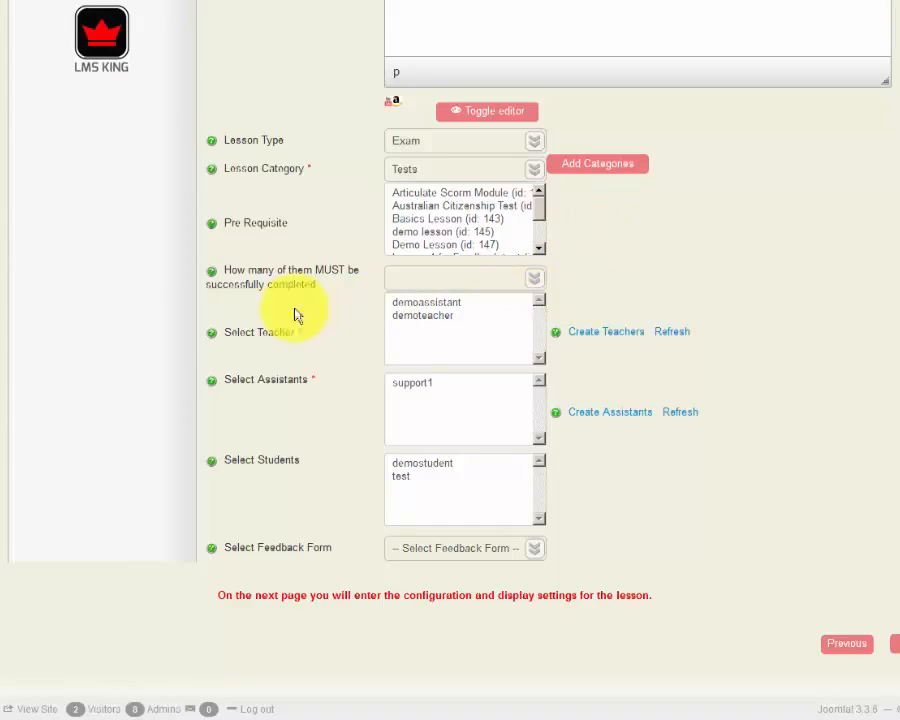
Assign demoteacher as the lesson's teacher and support1 as its assistant, without choosing a feedback form
drag(315, 287, 205, 292)
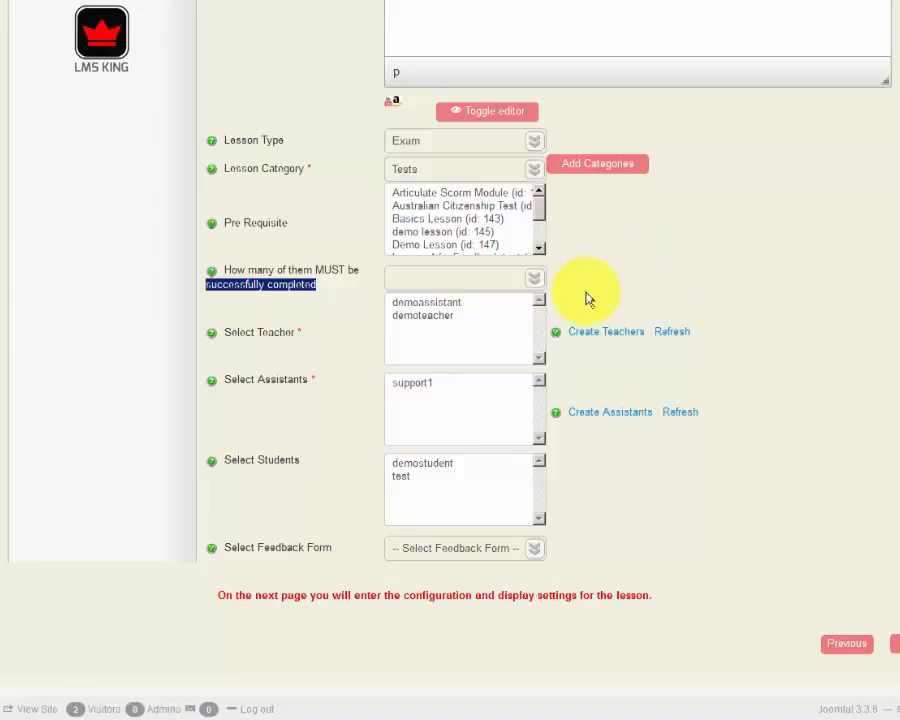
click(422, 316)
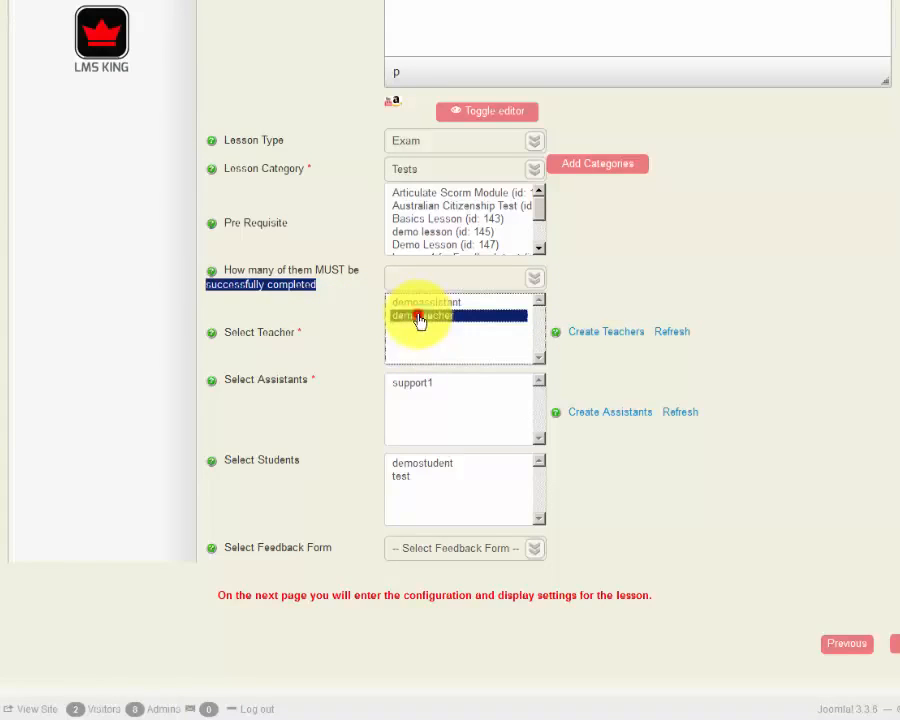
click(408, 388)
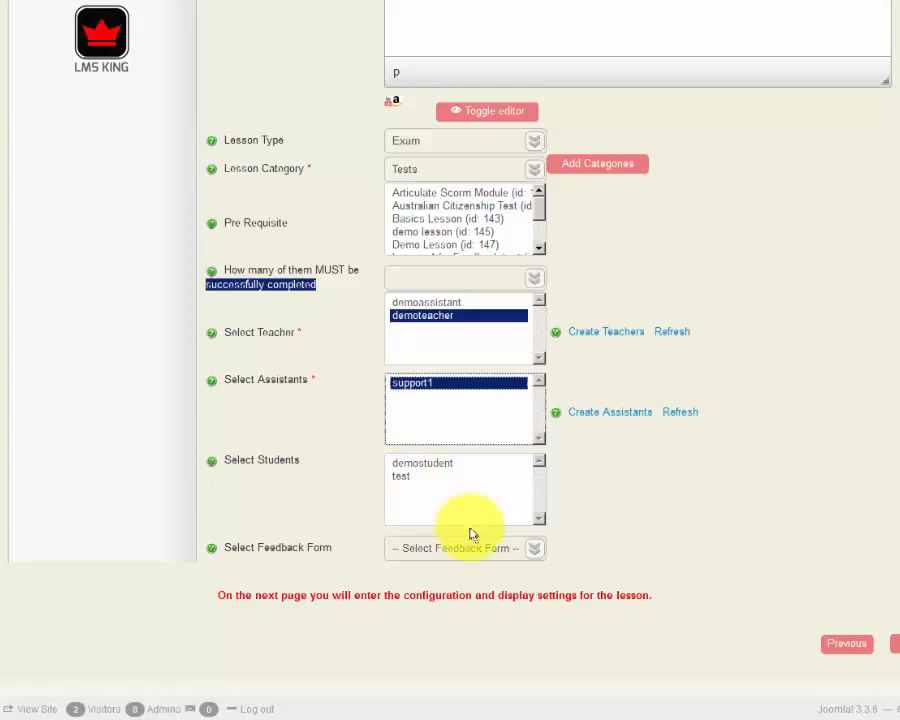
click(534, 549)
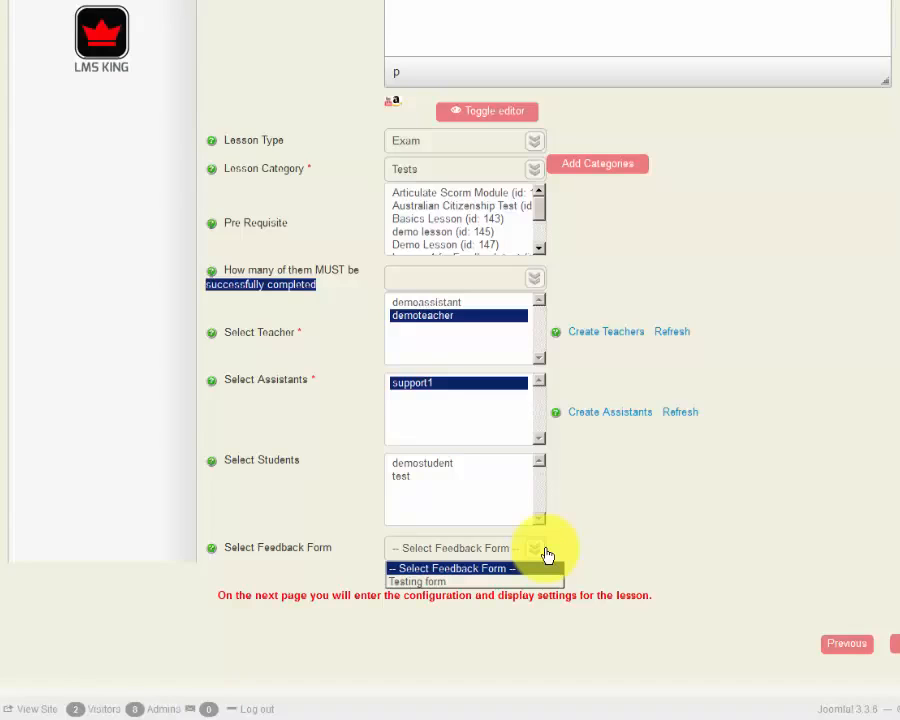
click(599, 533)
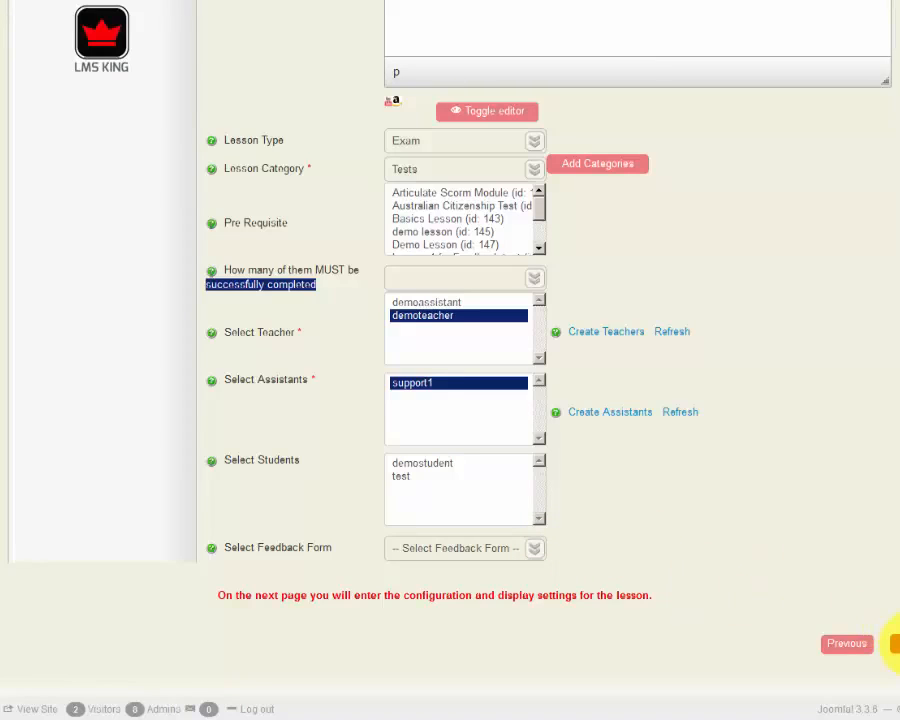
Continue to the wizard's lesson configuration page and enter the instructions text "Here are your Instructions"
click(894, 643)
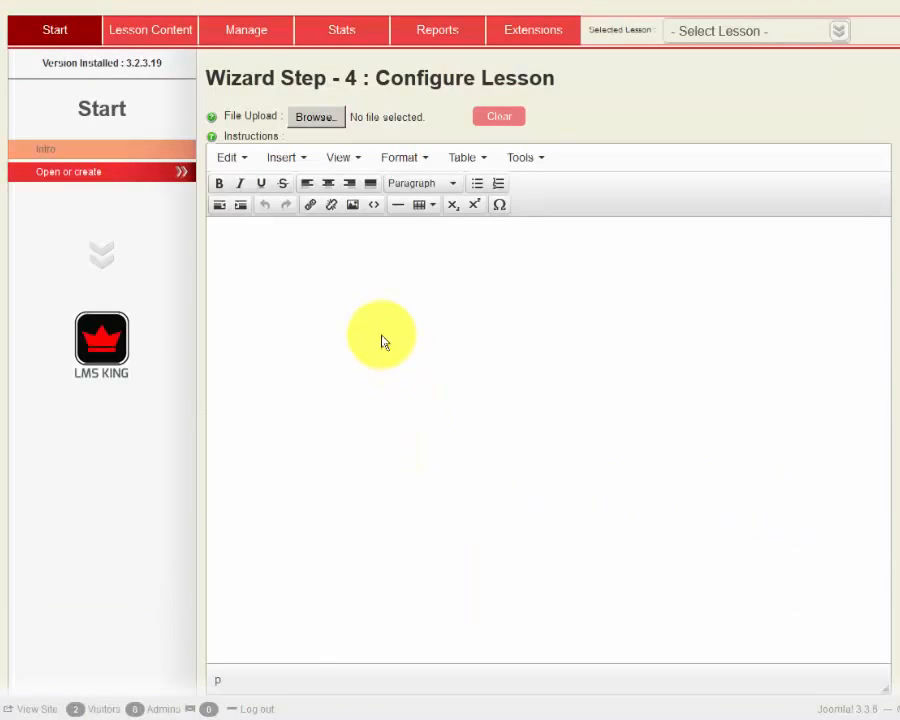
click(378, 302)
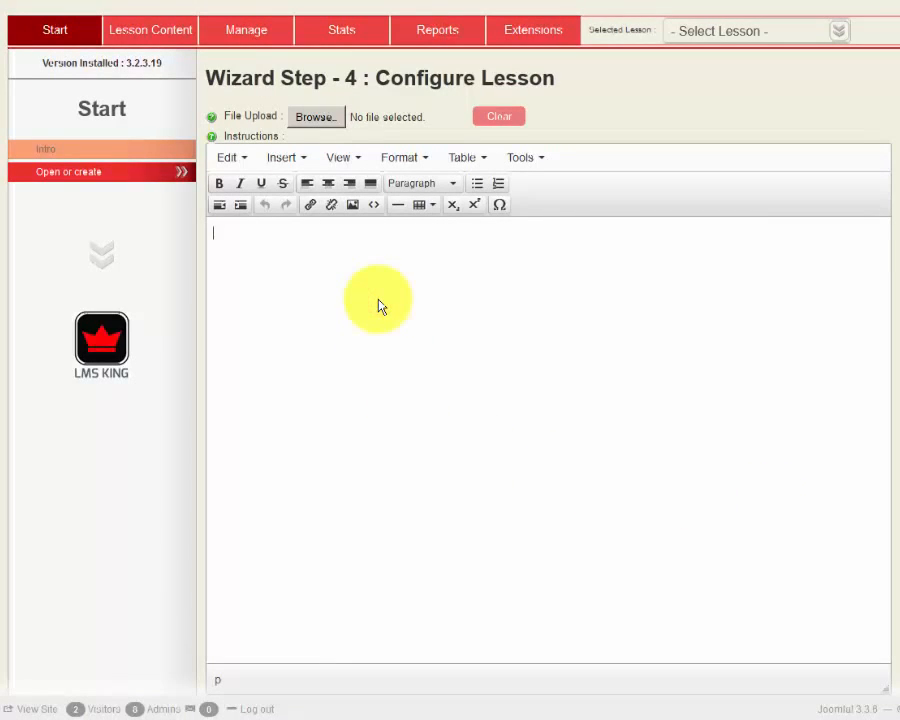
text(Here are your )
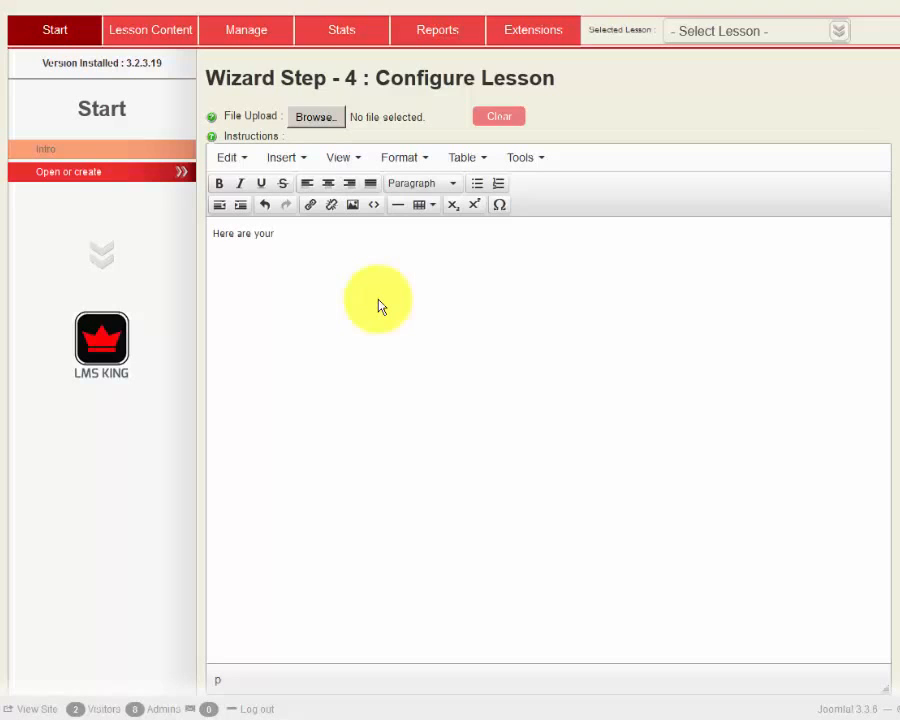
text(Instructions)
Hide the question titles and set the exam's pass marks to 50%
scroll(141, 255, down, 3)
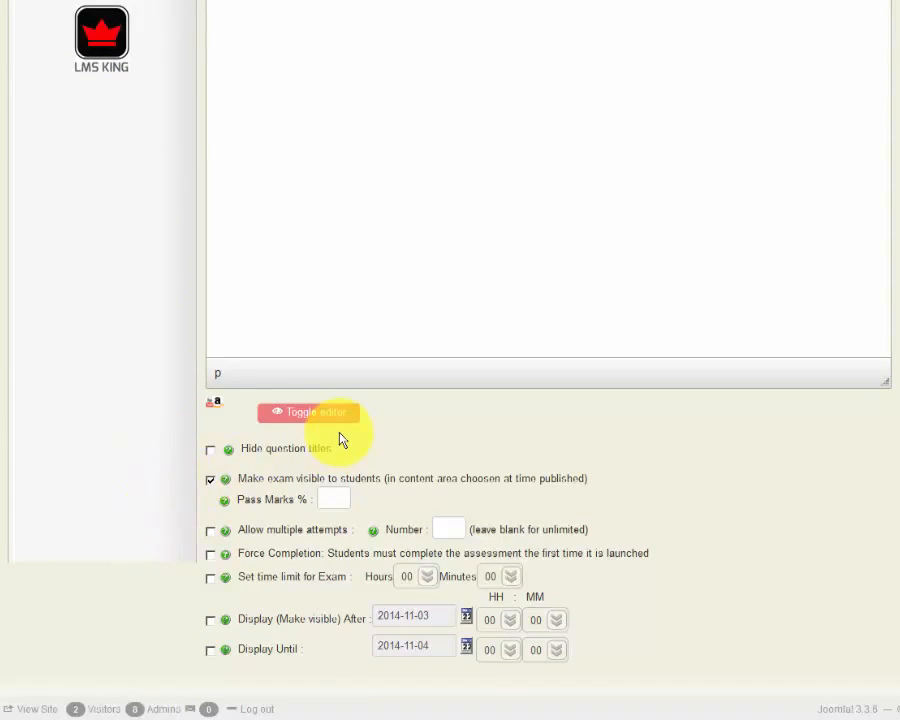
click(210, 452)
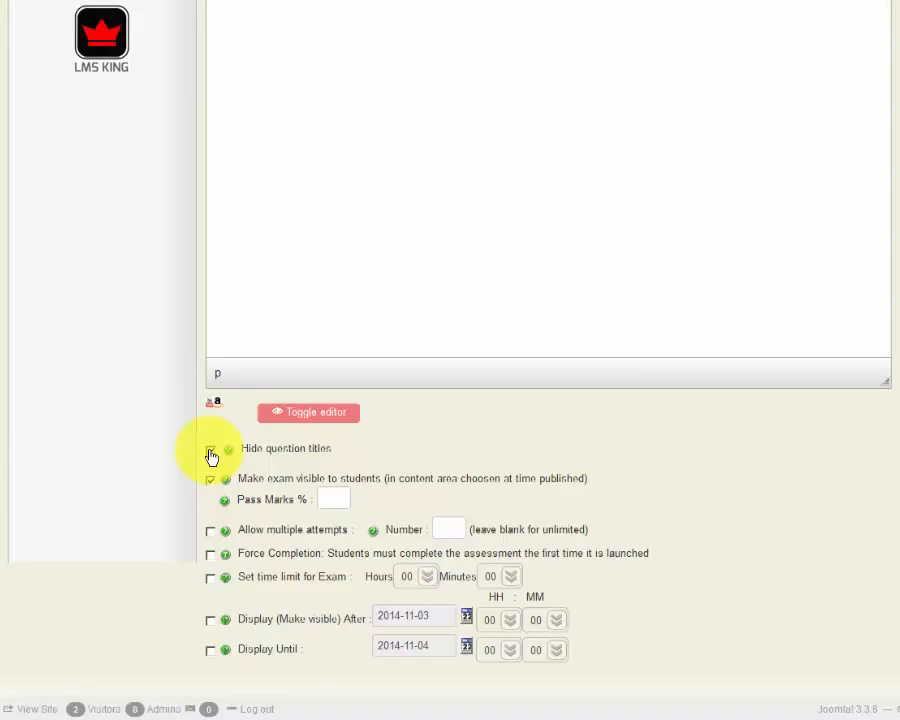
click(210, 452)
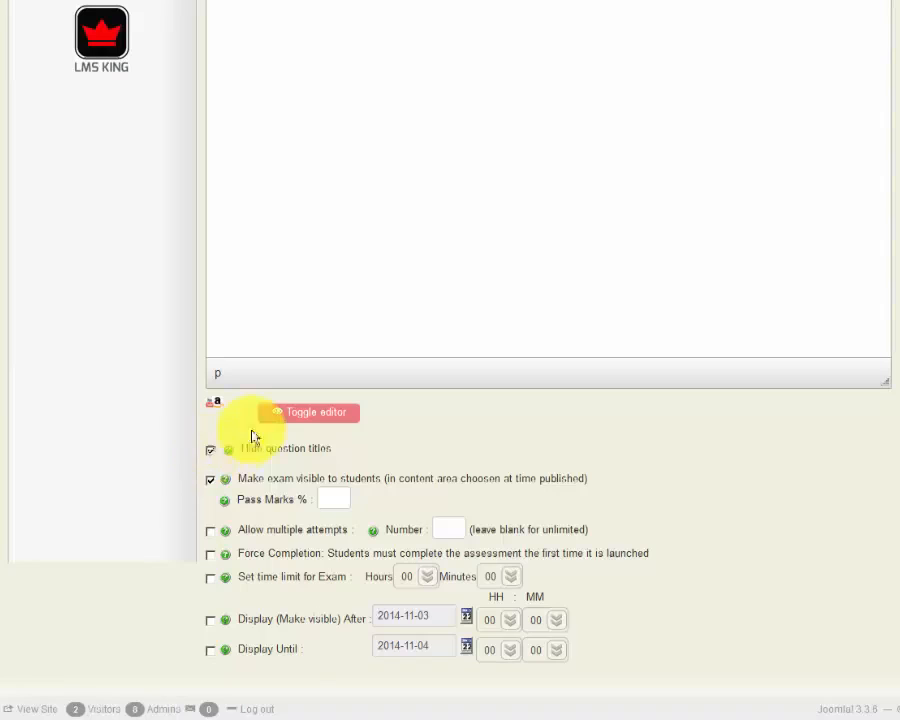
click(330, 498)
text(50)
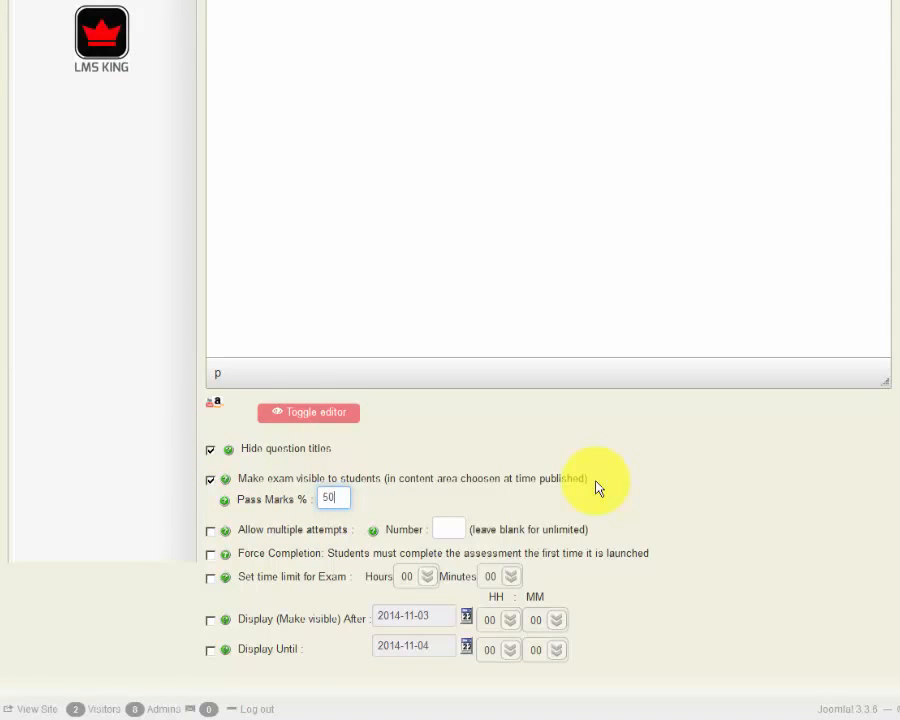
Allow multiple attempts for the exam
scroll(643, 456, down, 3)
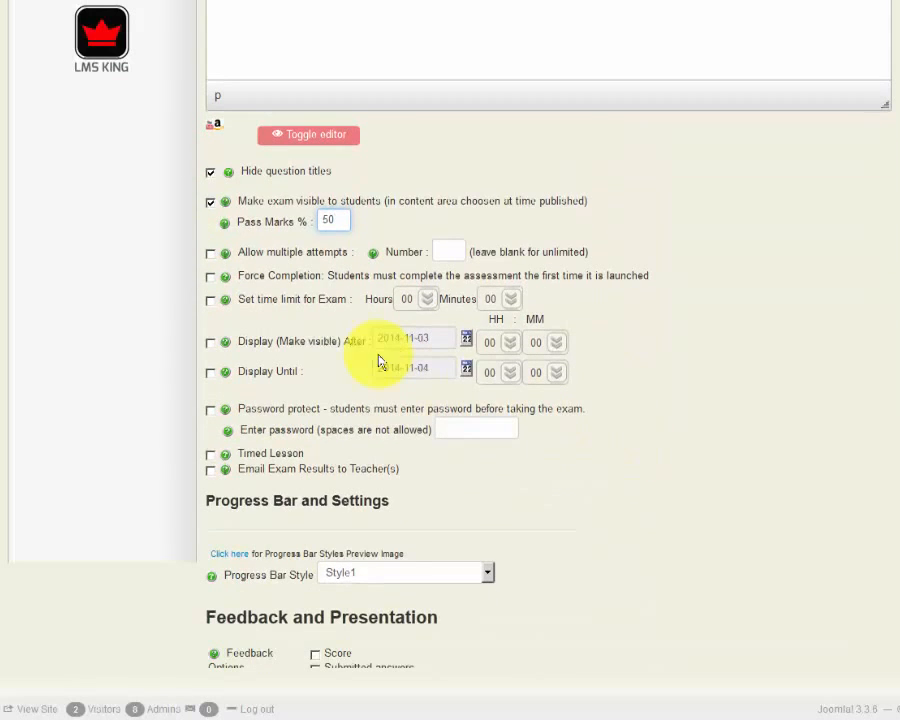
click(210, 253)
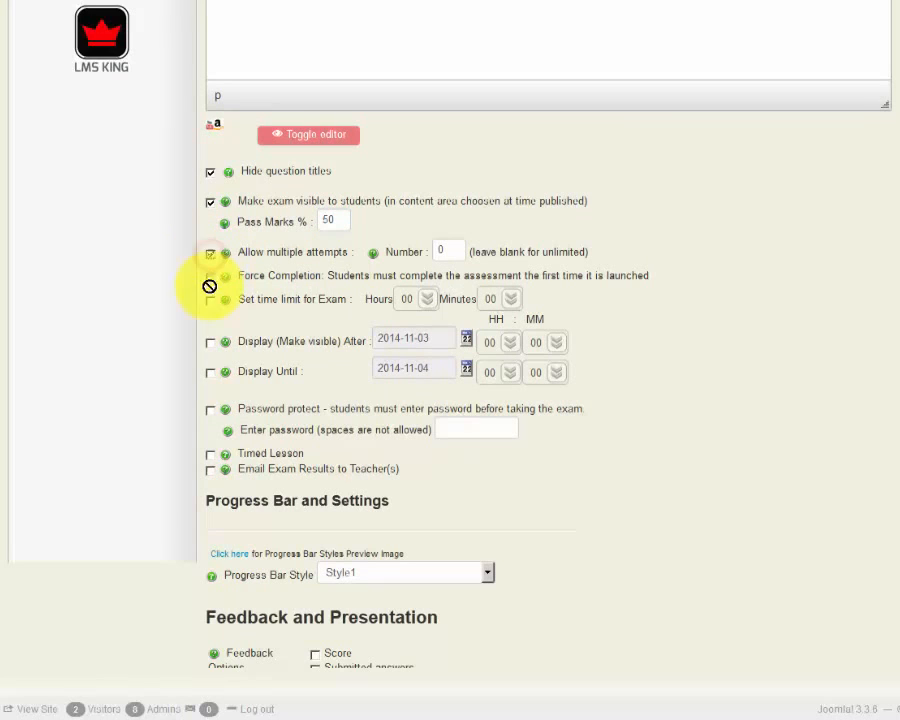
click(450, 249)
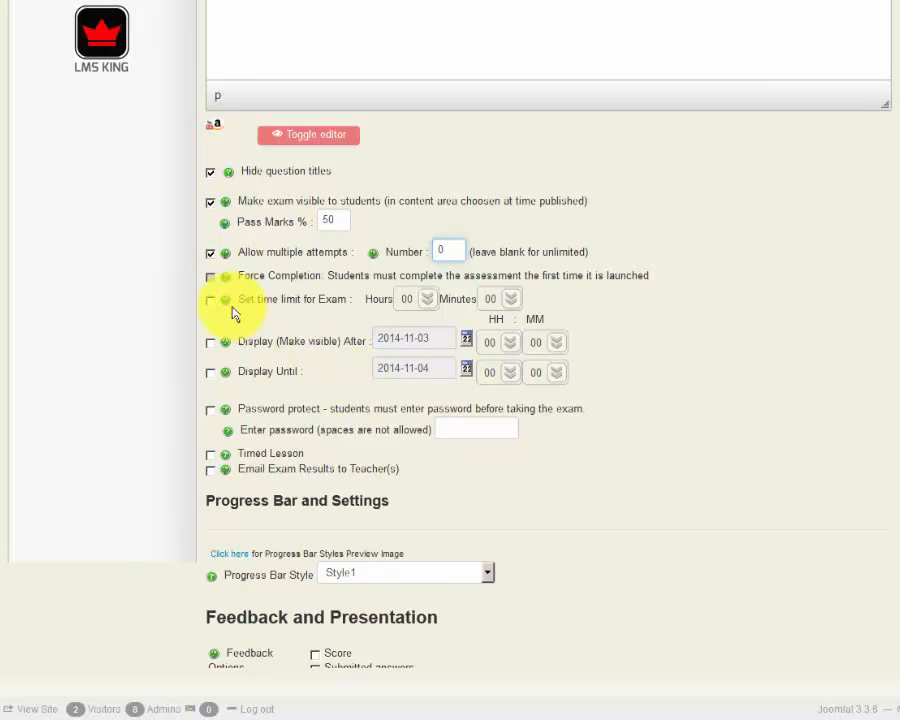
Enable the exam's time limit and set it to 19 minutes
mouse_move(226, 308)
click(211, 302)
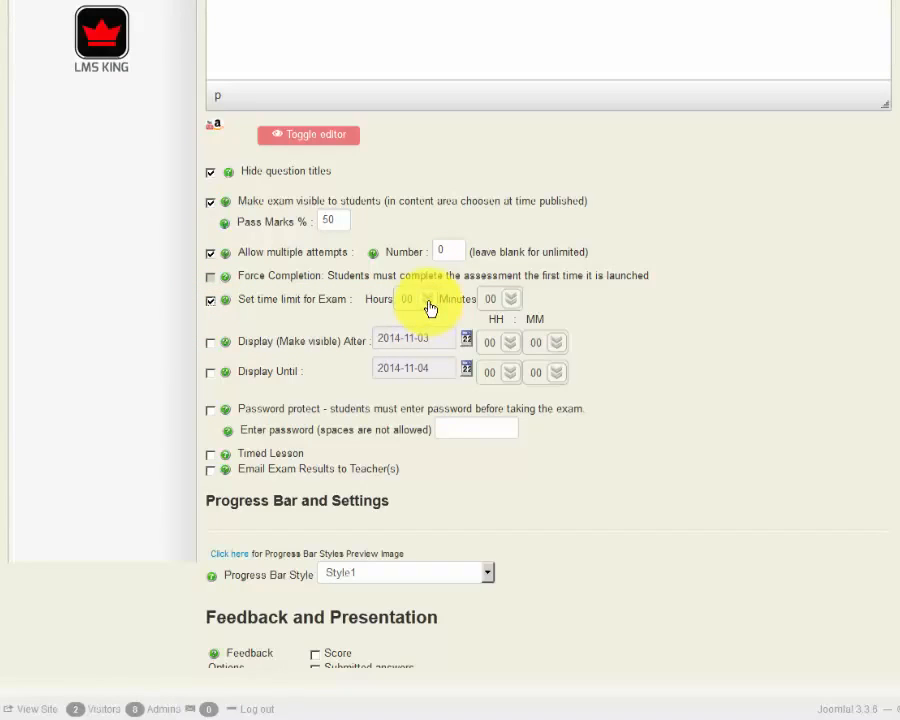
click(510, 298)
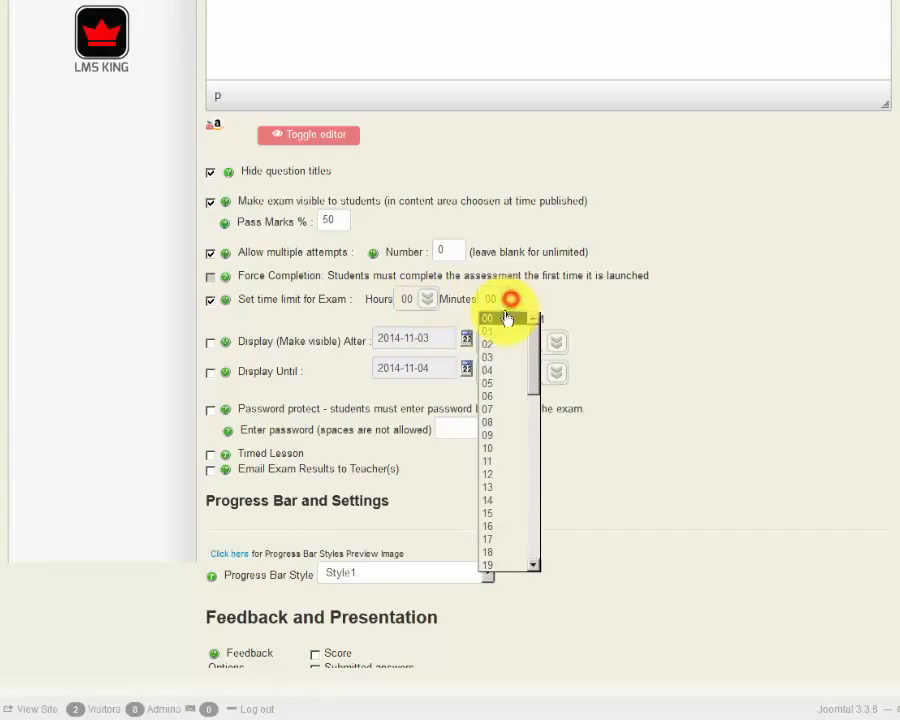
click(489, 566)
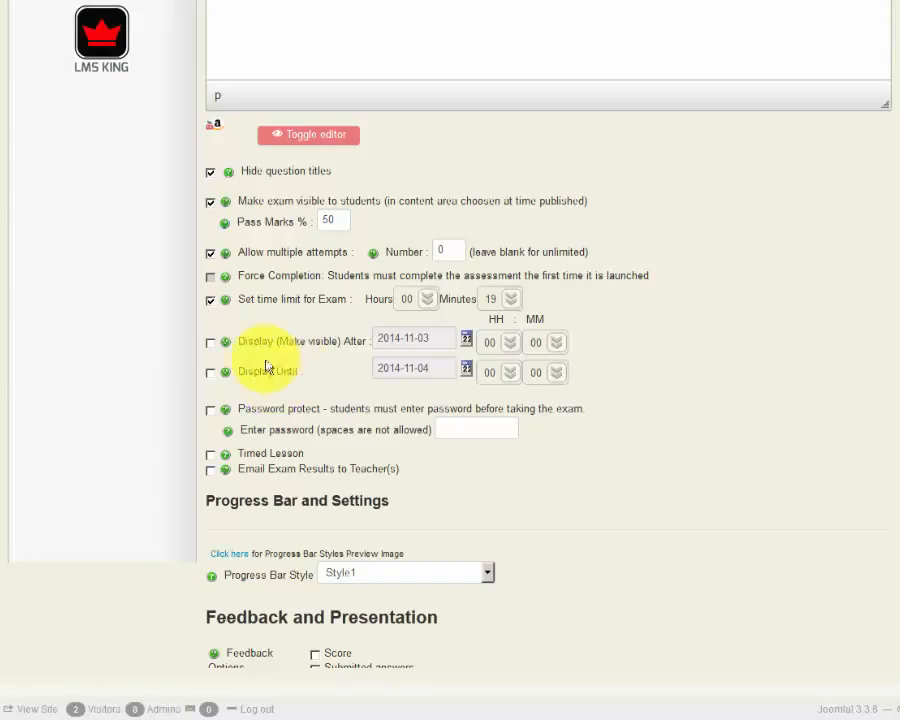
Enable the exam's display dates, making it visible after 2014-11-02 and until 2014-11-12
click(210, 343)
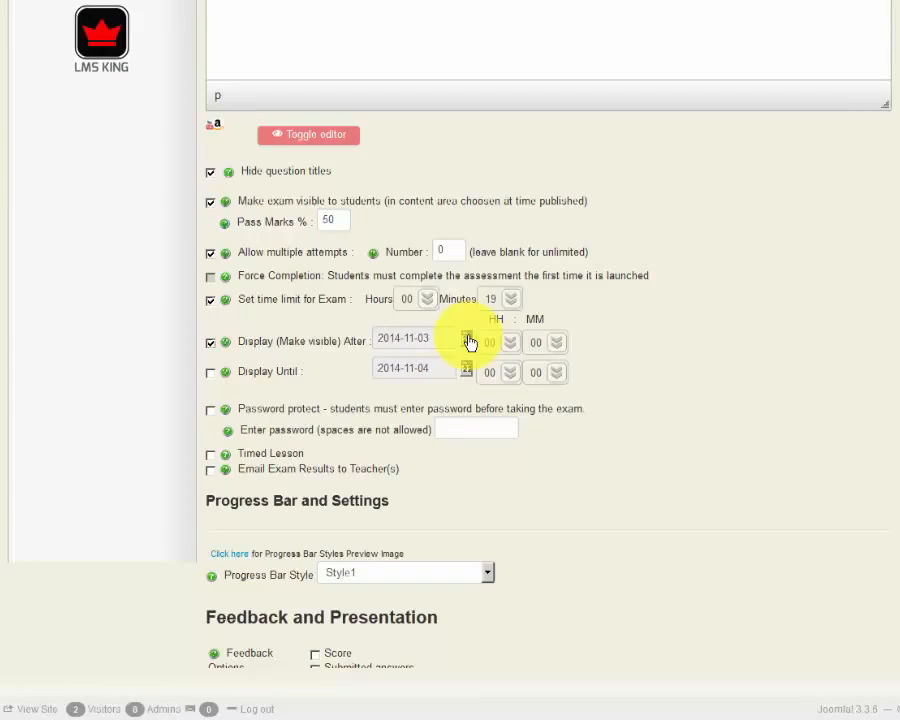
click(467, 340)
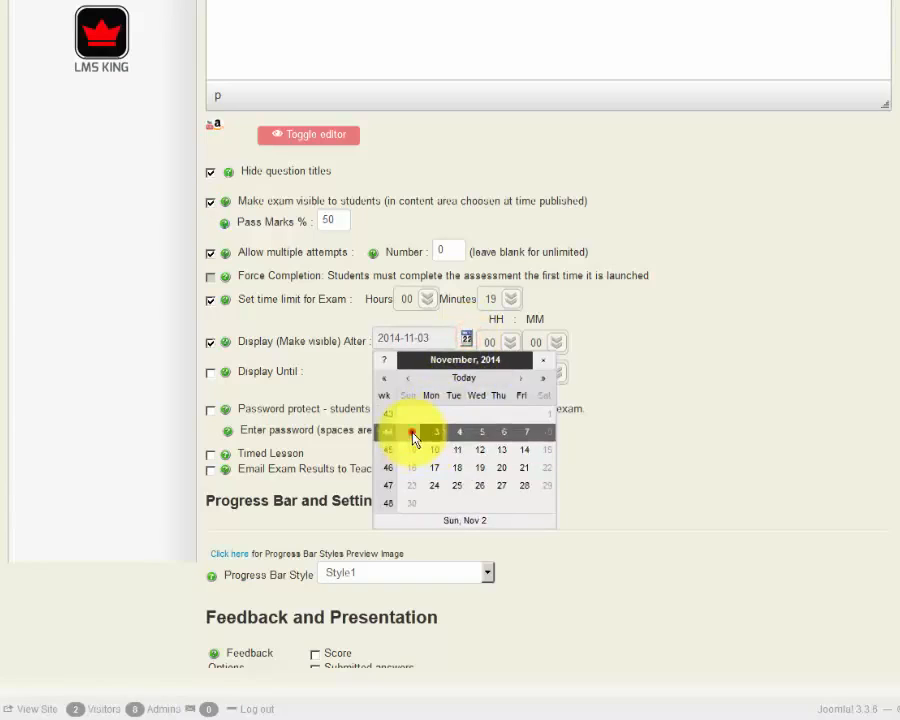
click(412, 433)
click(703, 290)
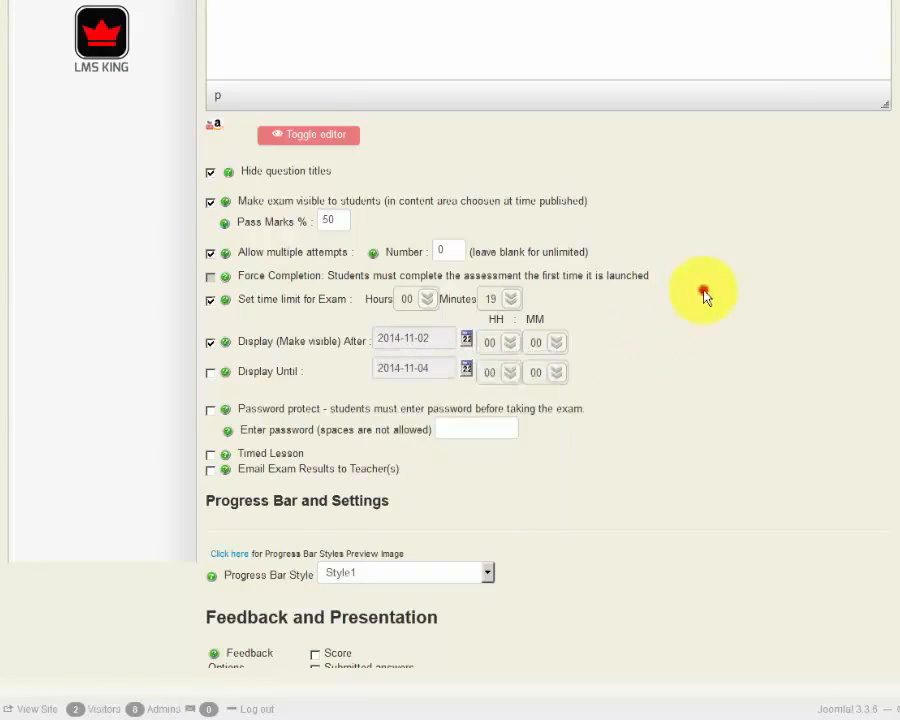
click(467, 374)
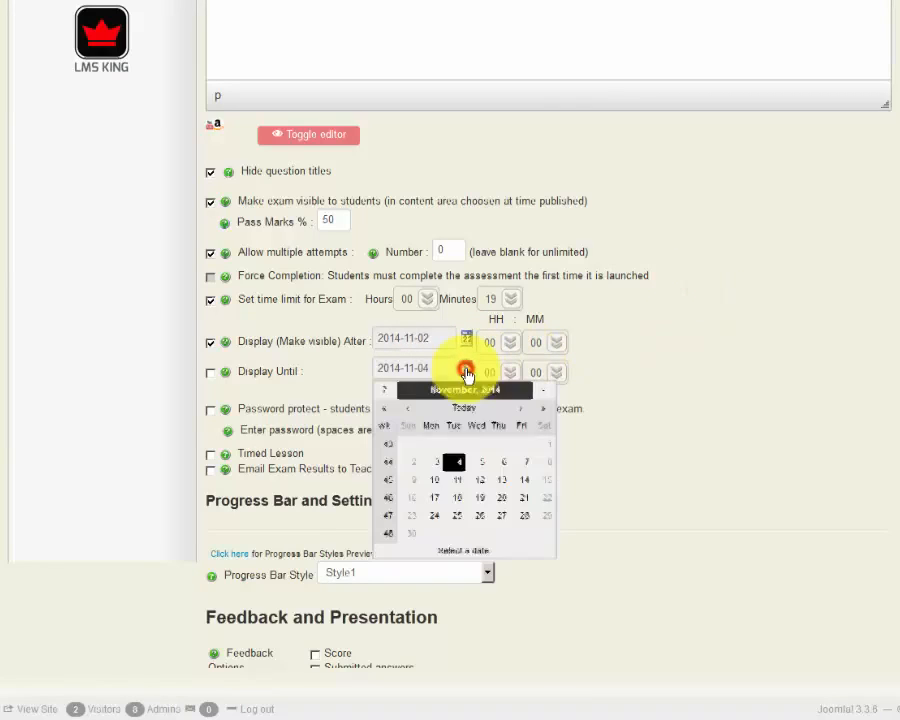
click(484, 483)
click(740, 316)
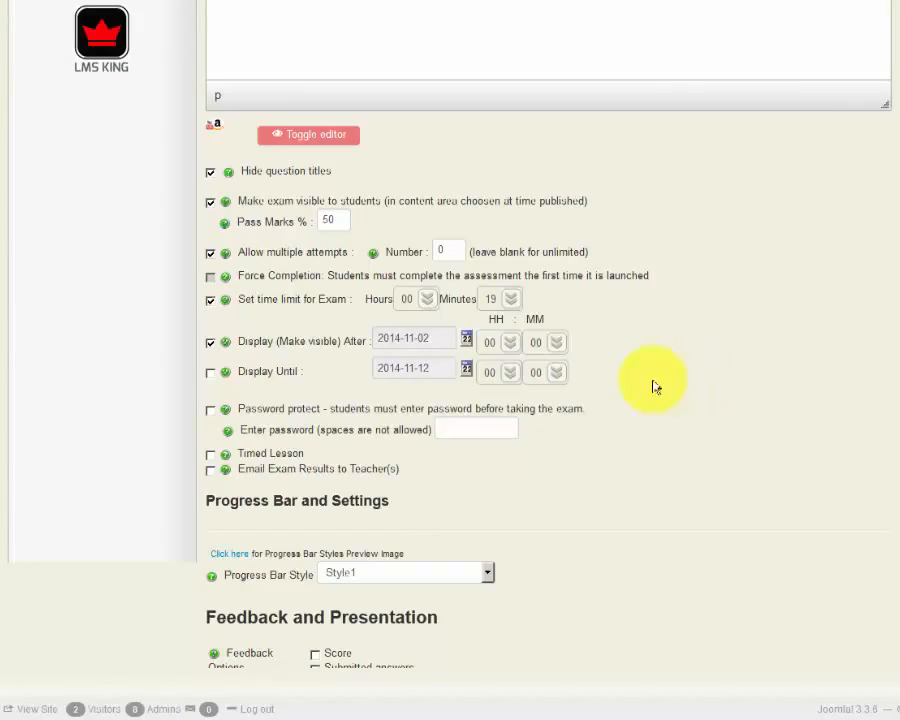
click(211, 373)
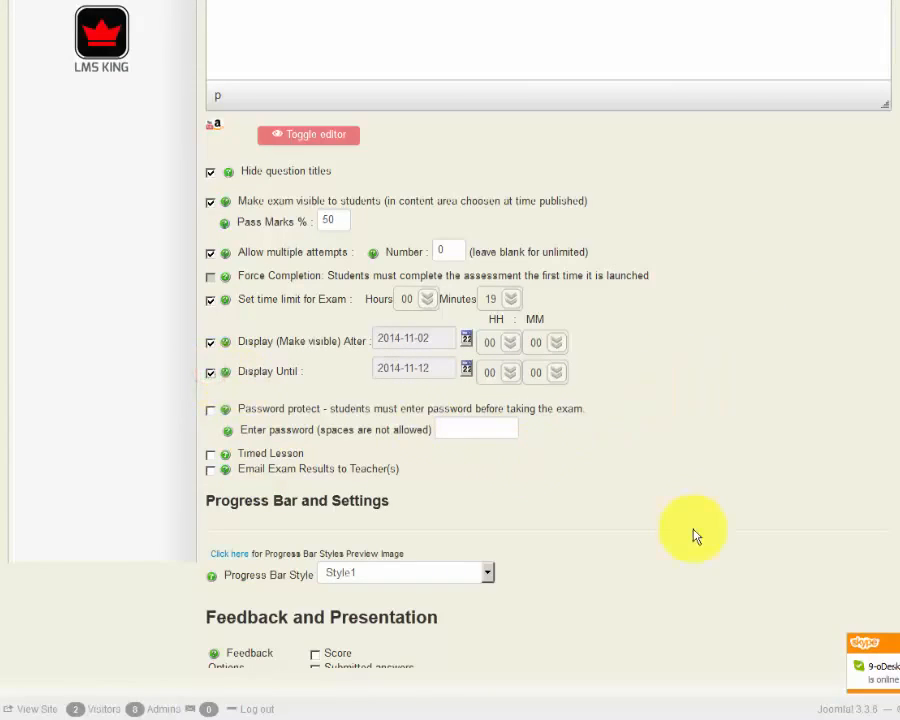
click(211, 411)
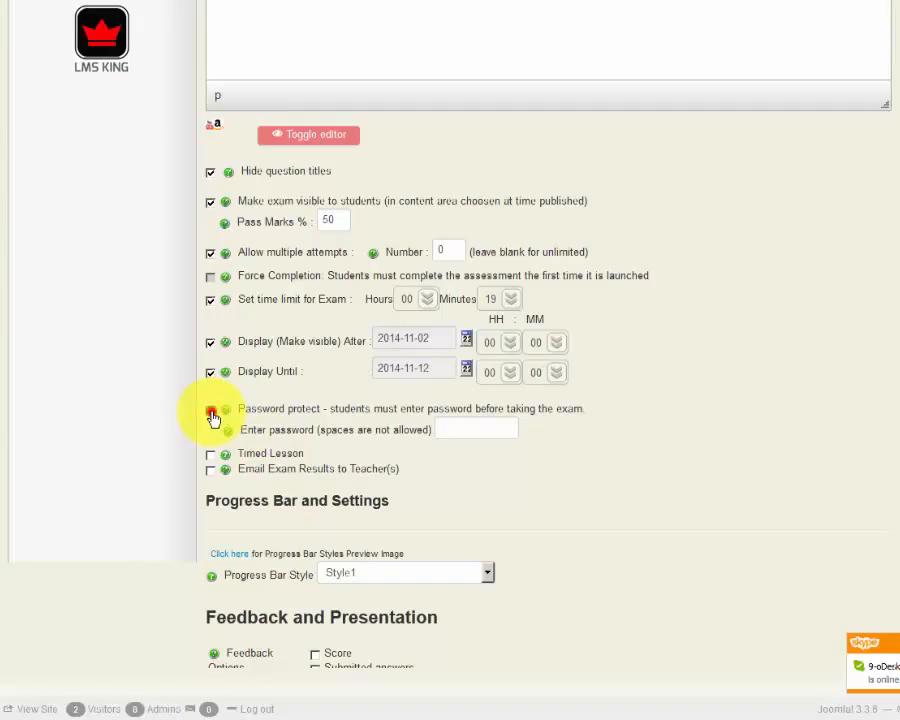
click(500, 430)
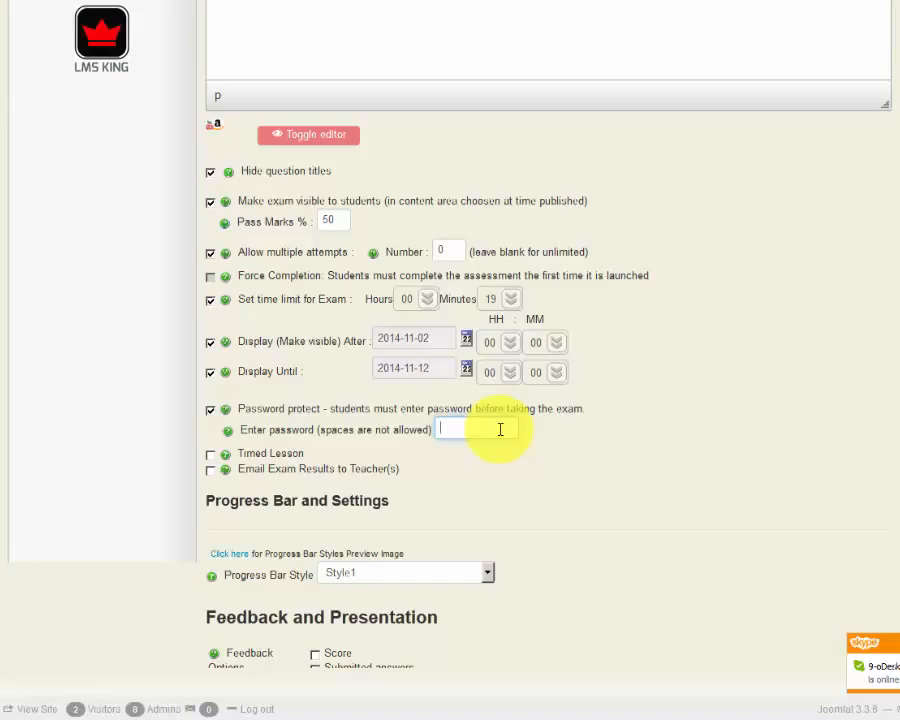
click(211, 410)
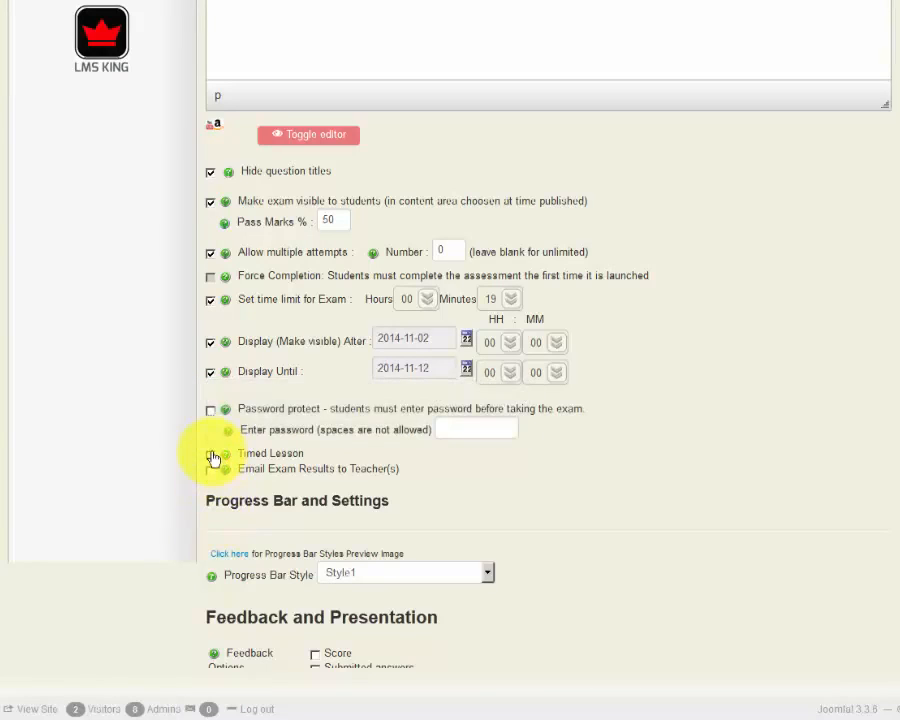
Make the exam a timed lesson and have its results emailed to the teachers
click(211, 456)
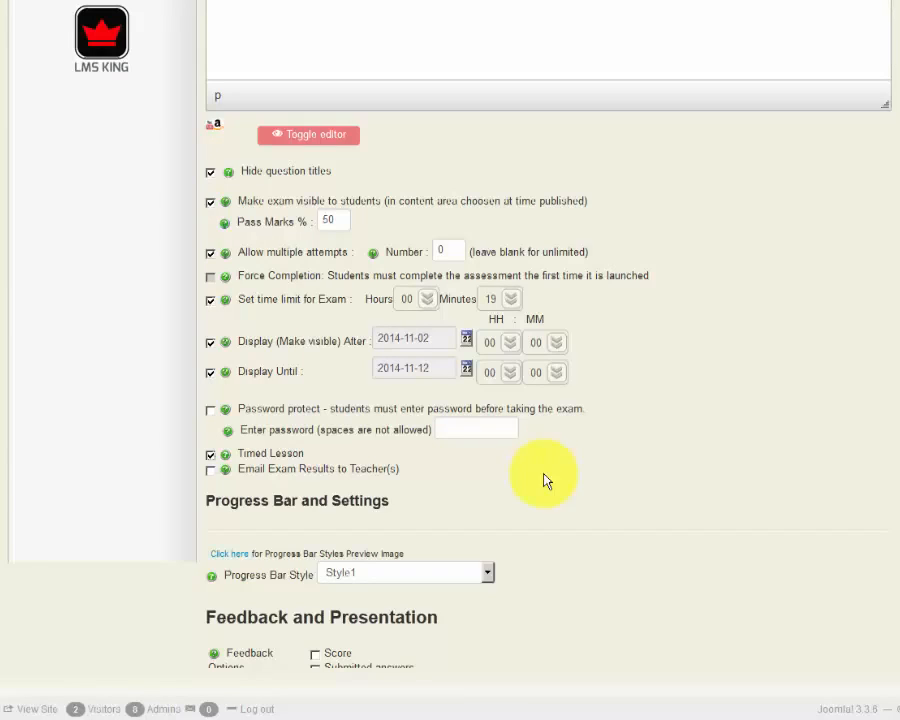
click(209, 472)
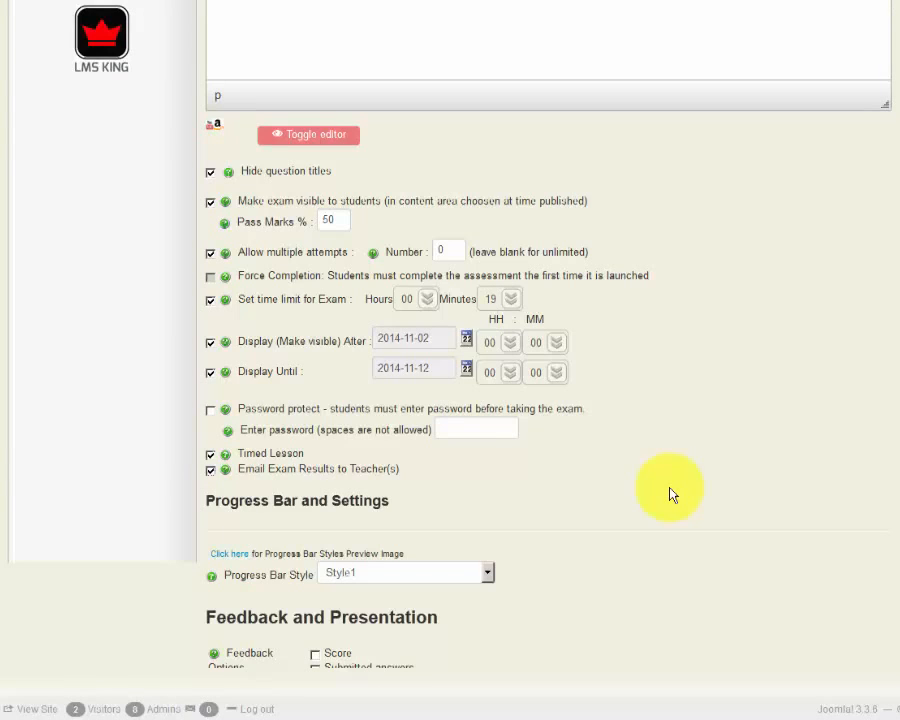
Set the exam's progress bar style to Style2, keeping the Green Sea color
scroll(668, 492, down, 3)
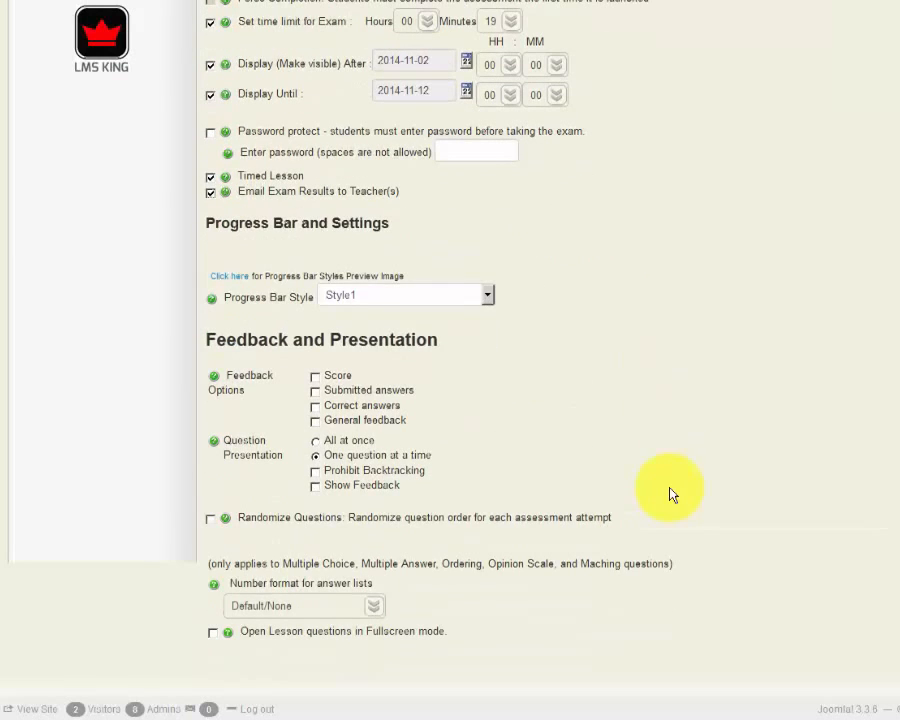
click(486, 295)
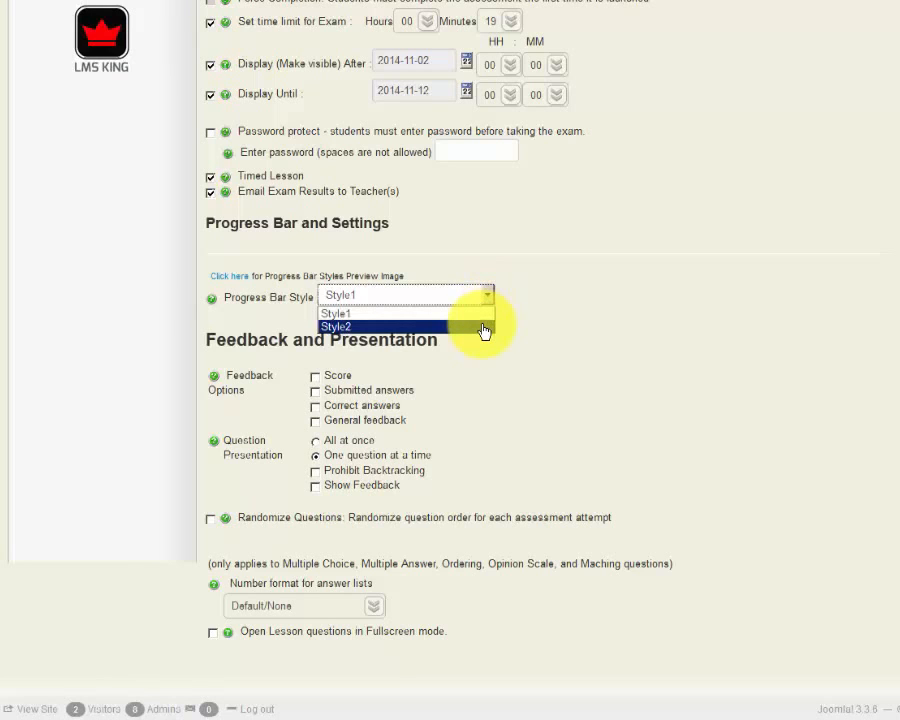
click(484, 327)
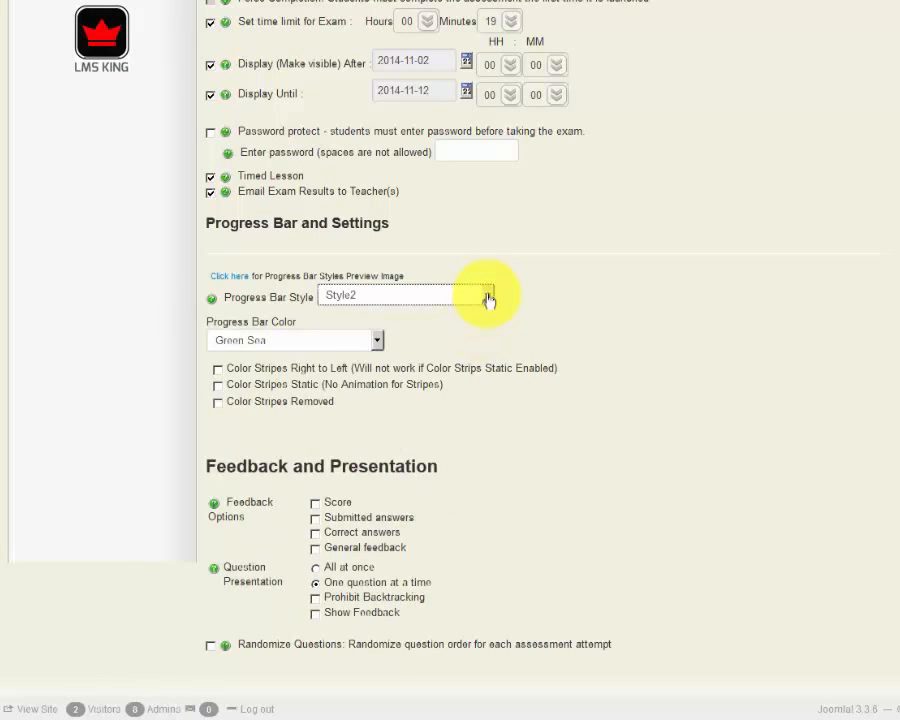
click(487, 295)
click(476, 314)
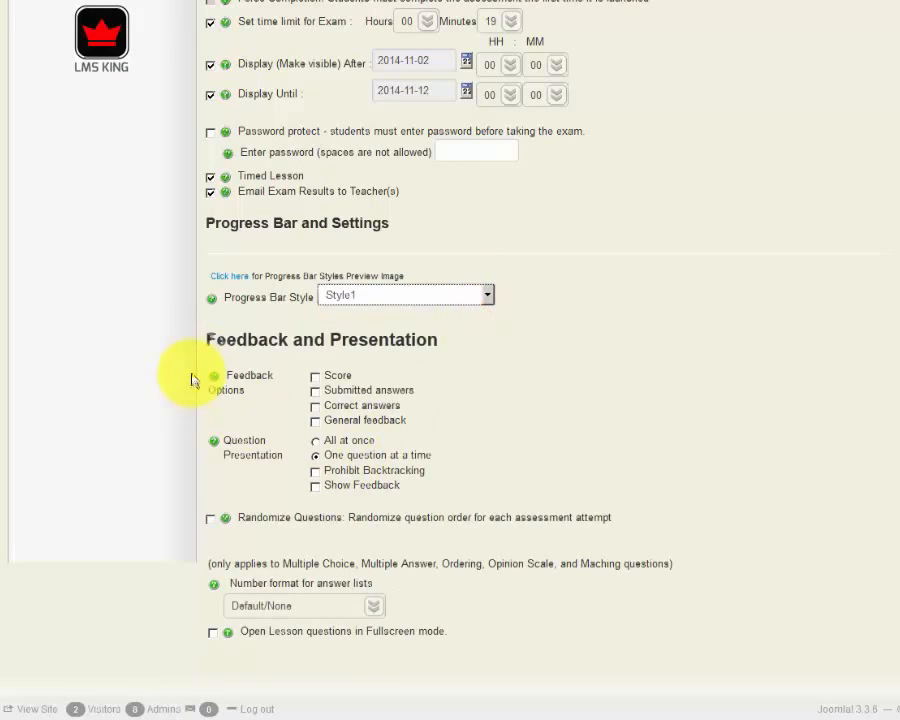
click(390, 296)
click(370, 328)
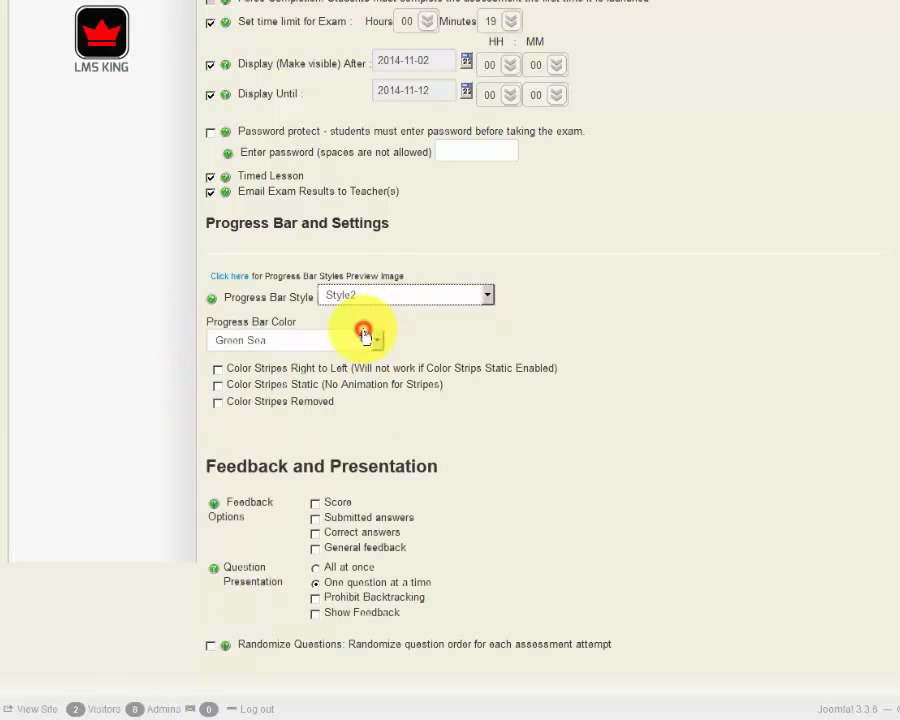
click(254, 340)
click(254, 339)
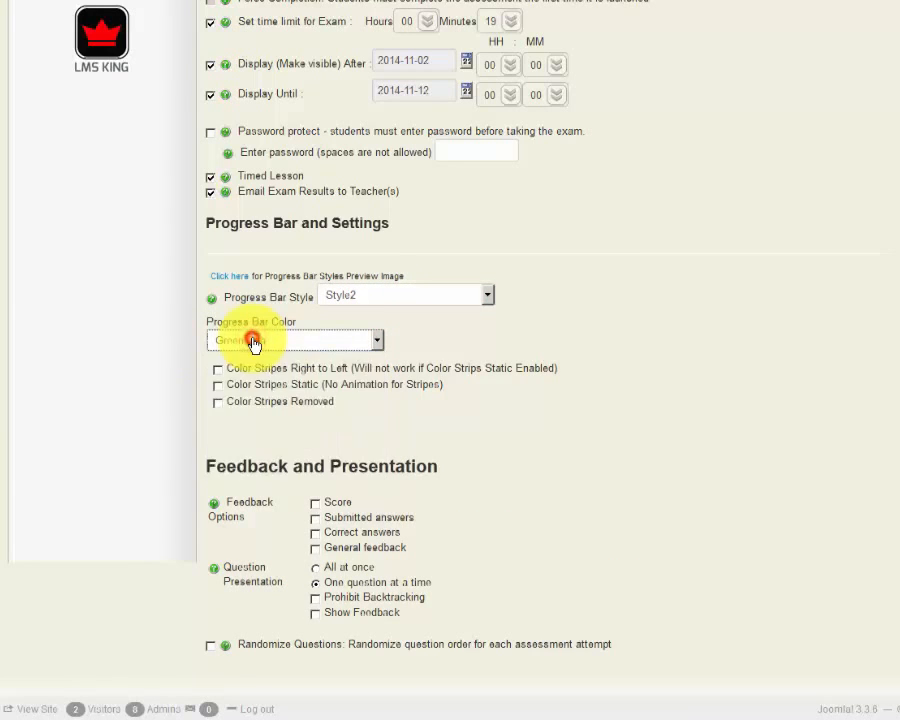
click(253, 341)
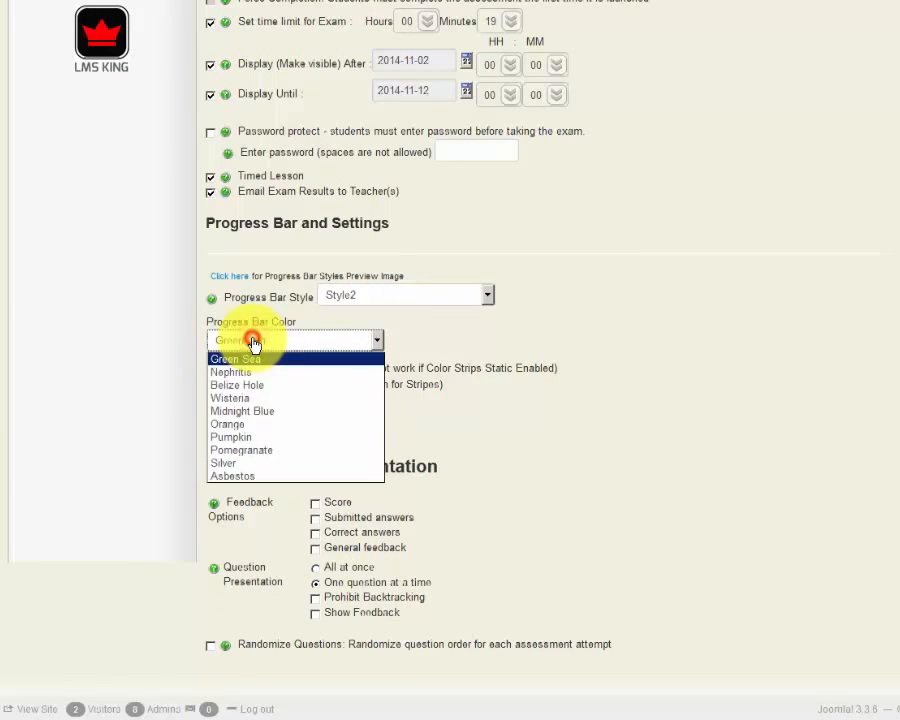
click(486, 326)
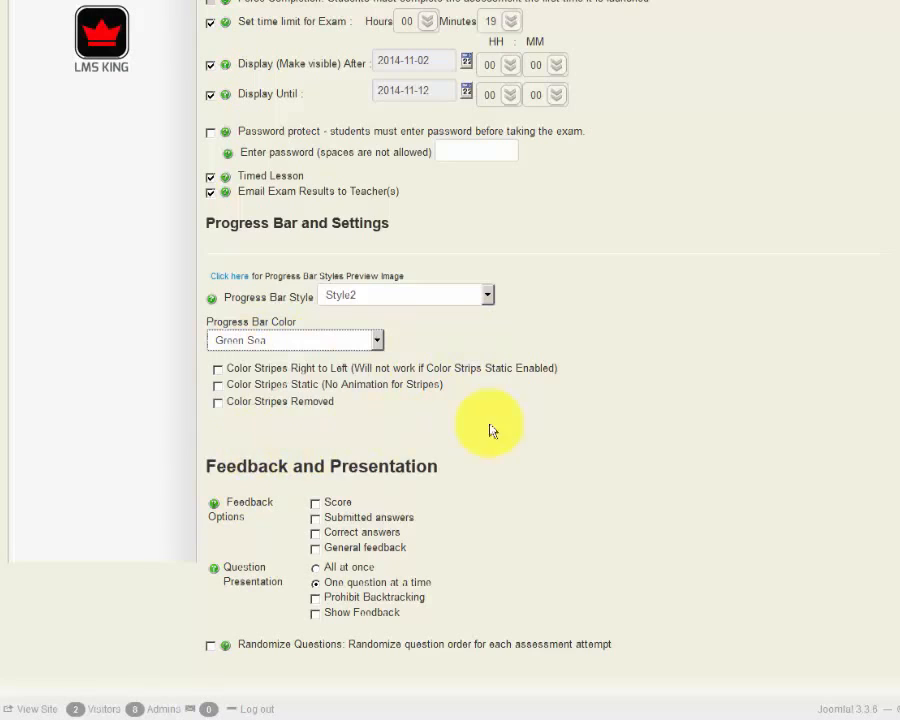
Present the exam one question at a time and prohibit backtracking
scroll(519, 430, down, 2)
scroll(519, 430, down, 3)
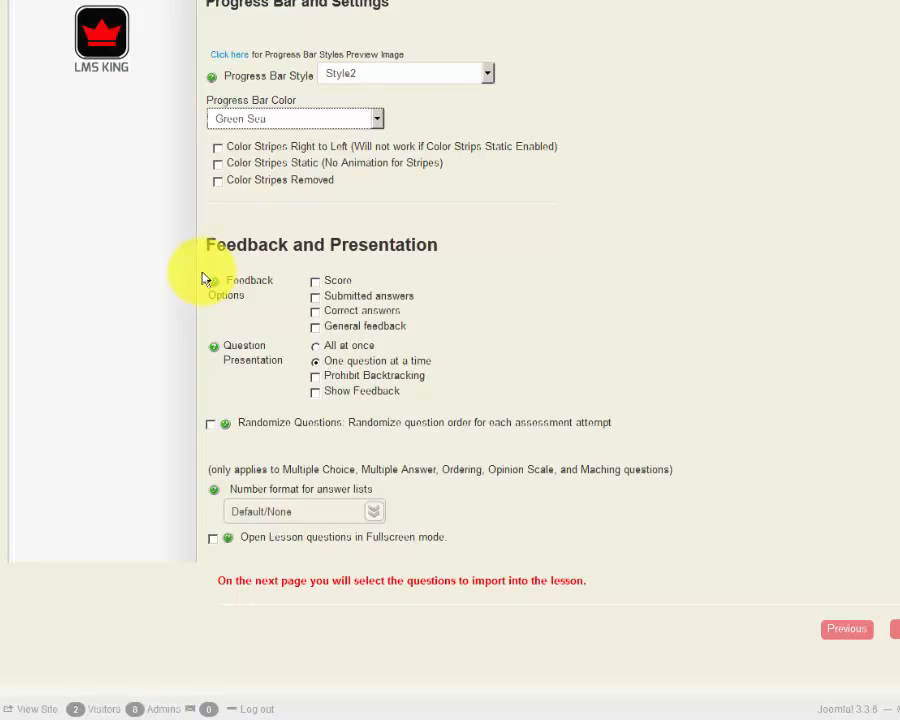
drag(203, 269, 248, 304)
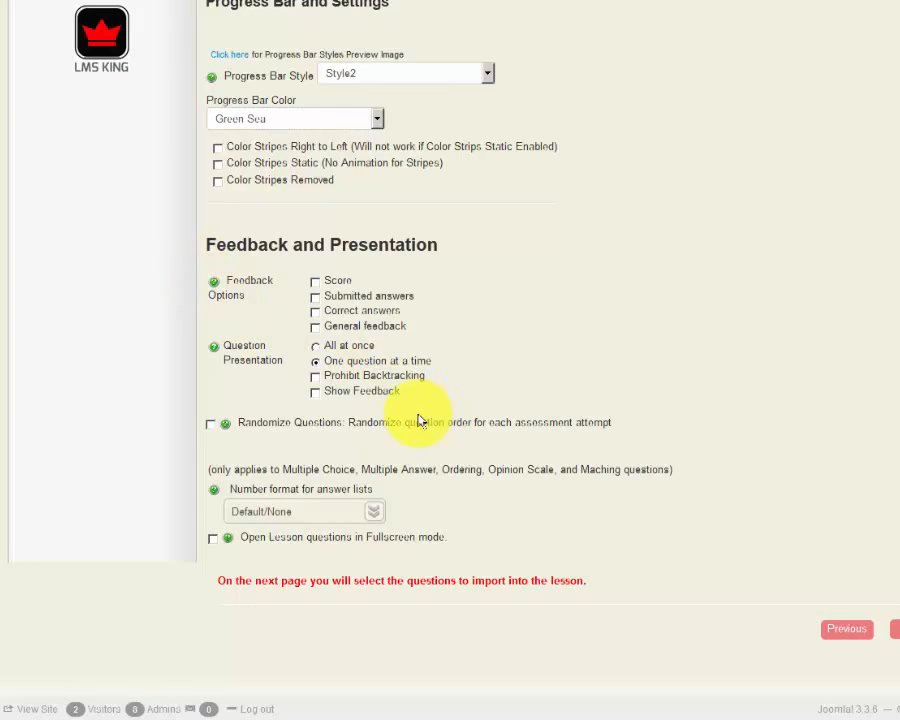
click(315, 346)
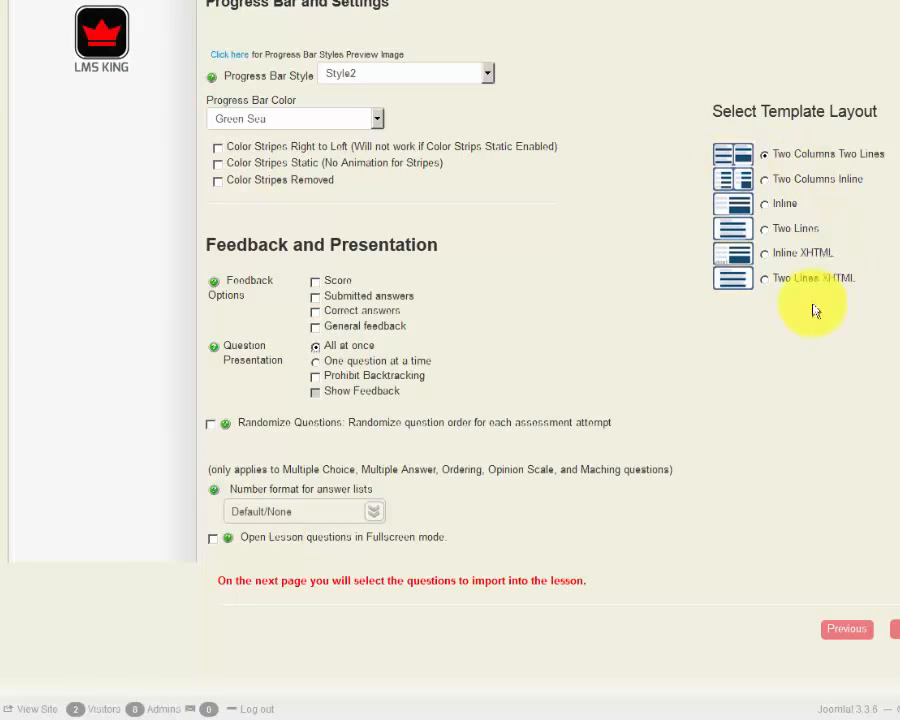
click(316, 363)
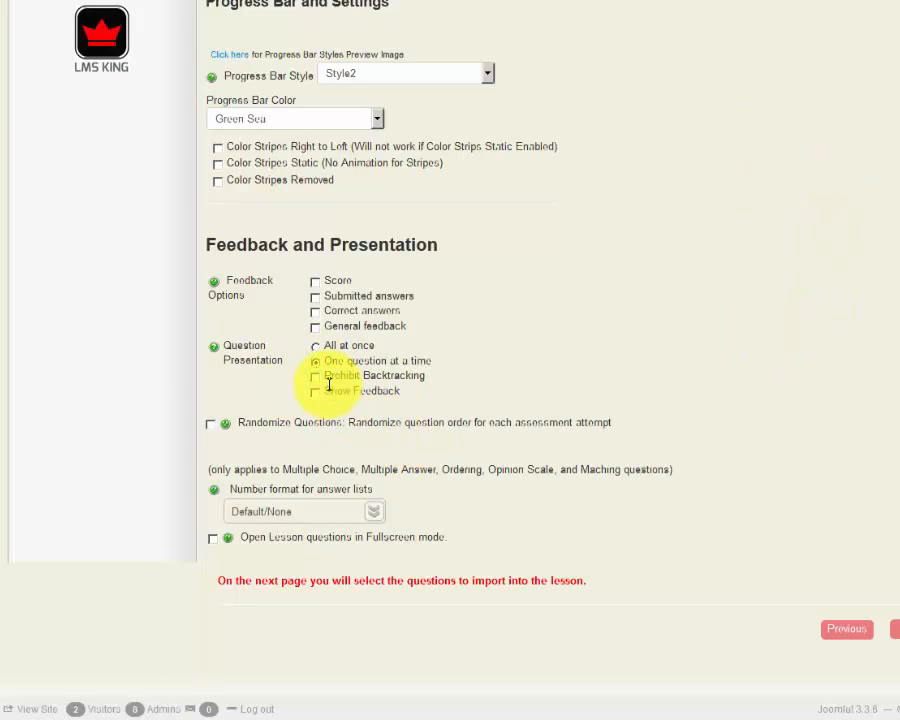
click(315, 378)
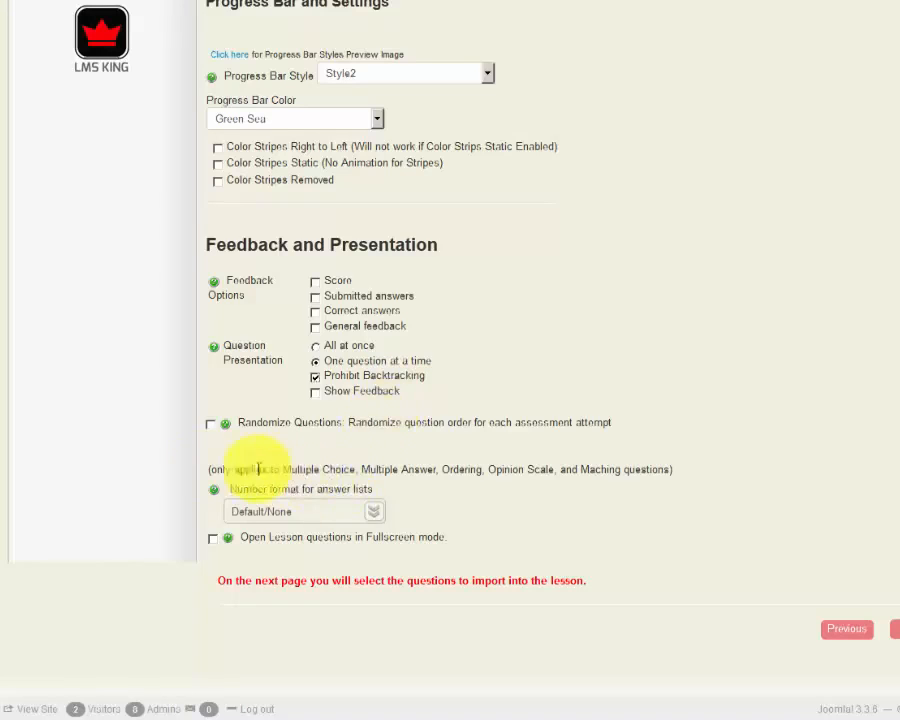
Set the number format for answer lists to Arabic Numerals (1,2,3)
drag(602, 422, 302, 422)
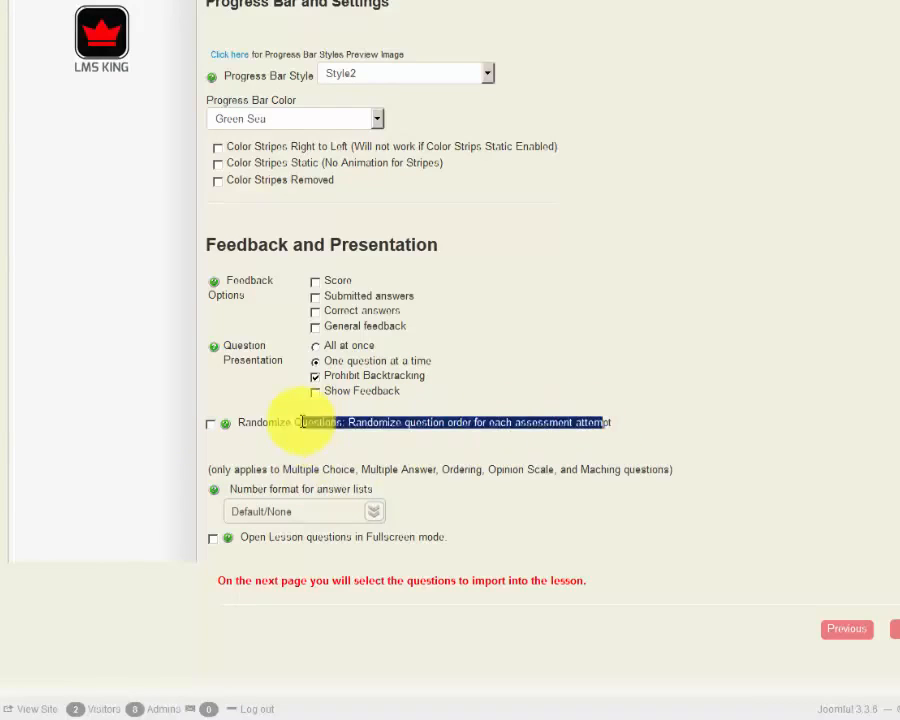
click(372, 512)
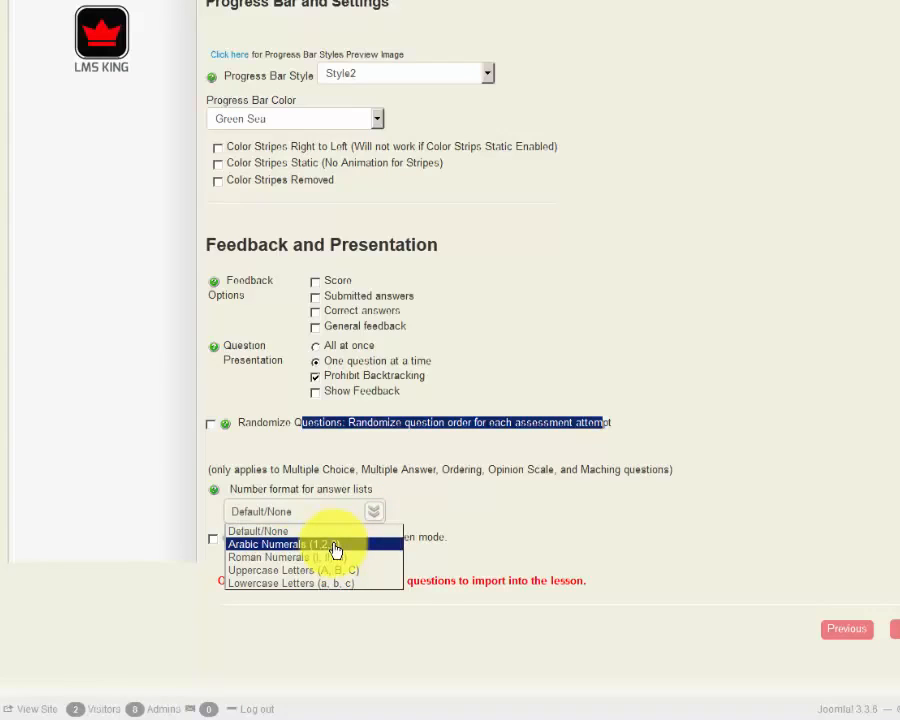
click(335, 550)
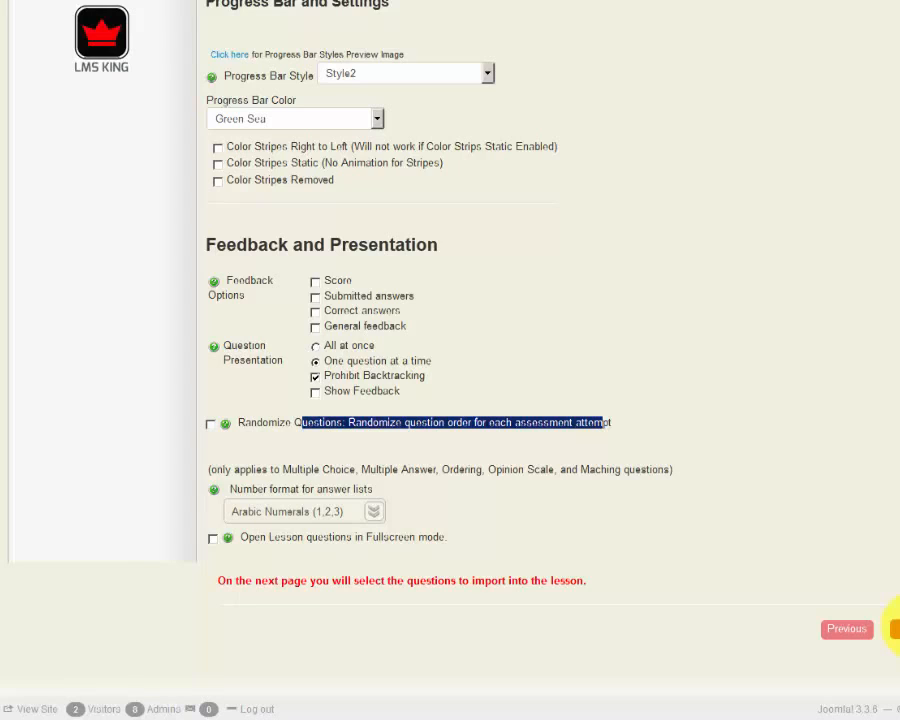
Continue to the wizard's question-copying page and finish without importing any questions from another lesson
click(895, 628)
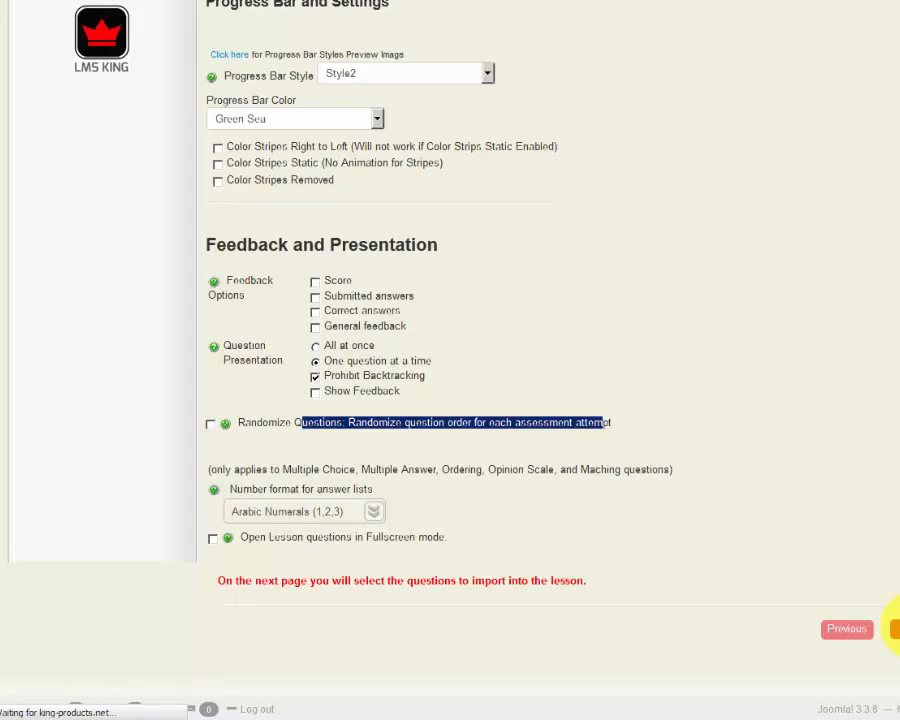
scroll(716, 534, up, 5)
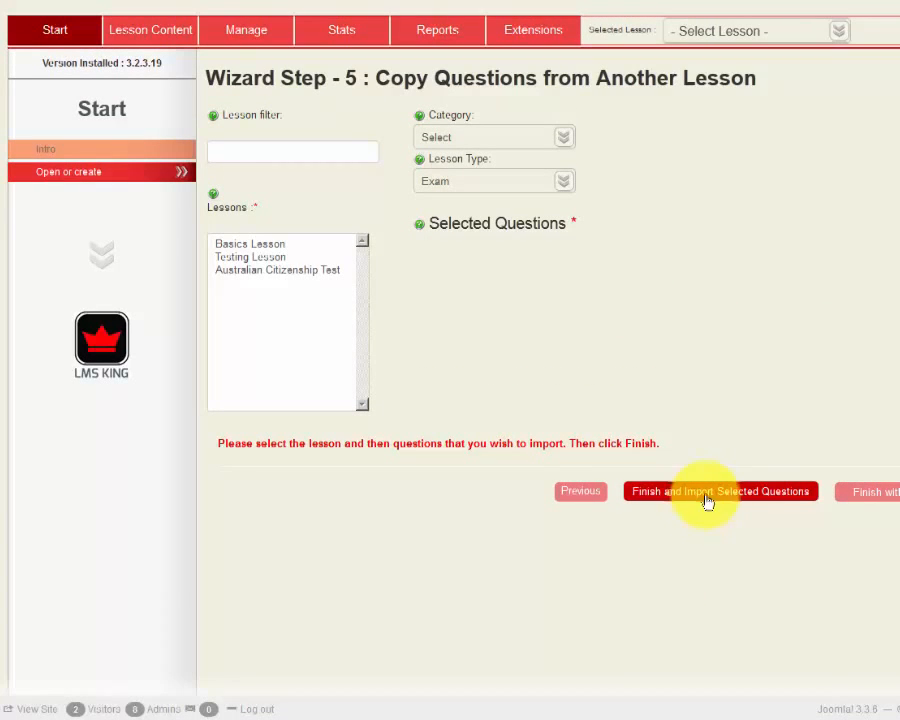
click(876, 497)
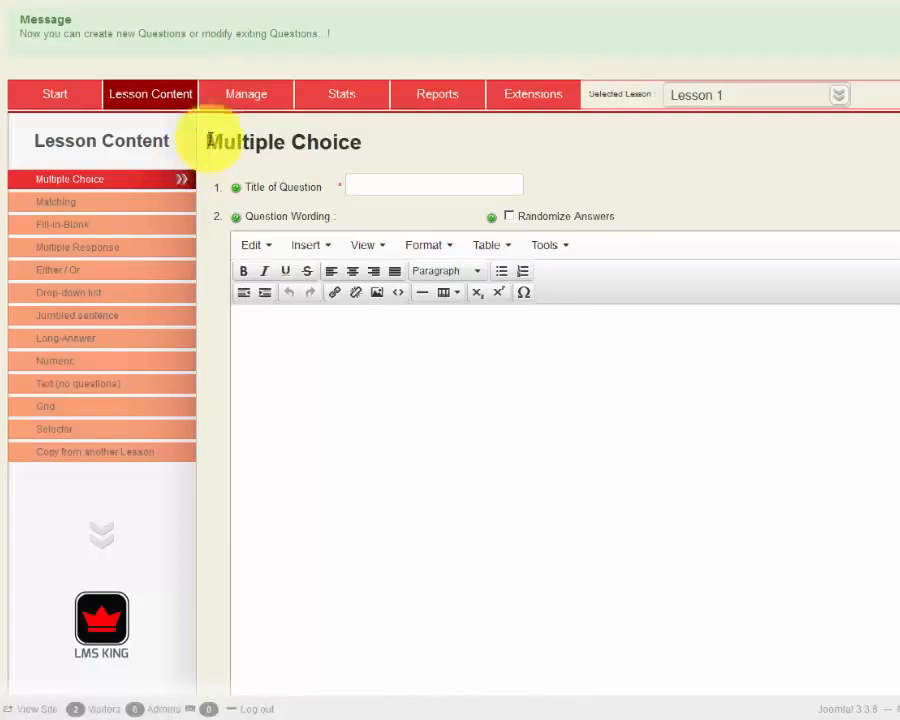
Open the list for managing certification paths to check the new Certification Path 1
click(250, 95)
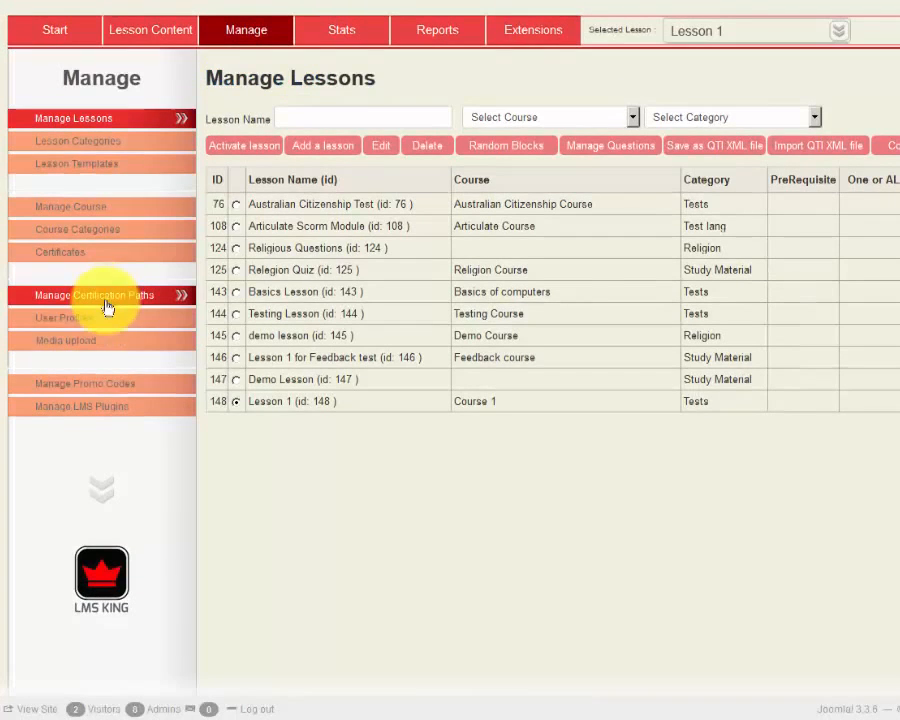
click(104, 297)
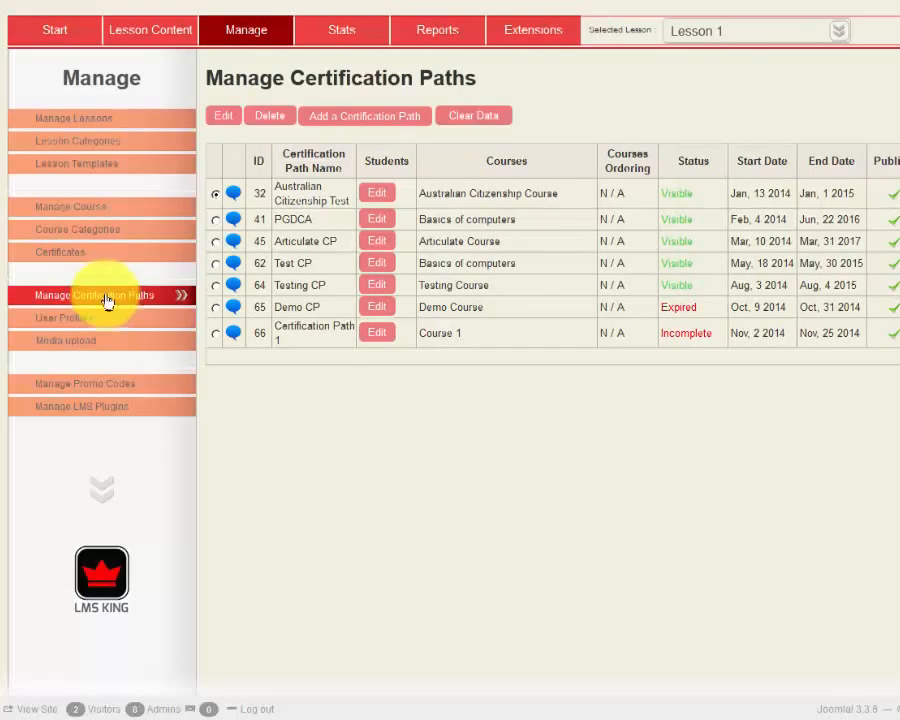
Check the status details of Certification Path 1, and find Lesson 1 in the list for managing lessons
drag(286, 336, 506, 366)
mouse_move(690, 334)
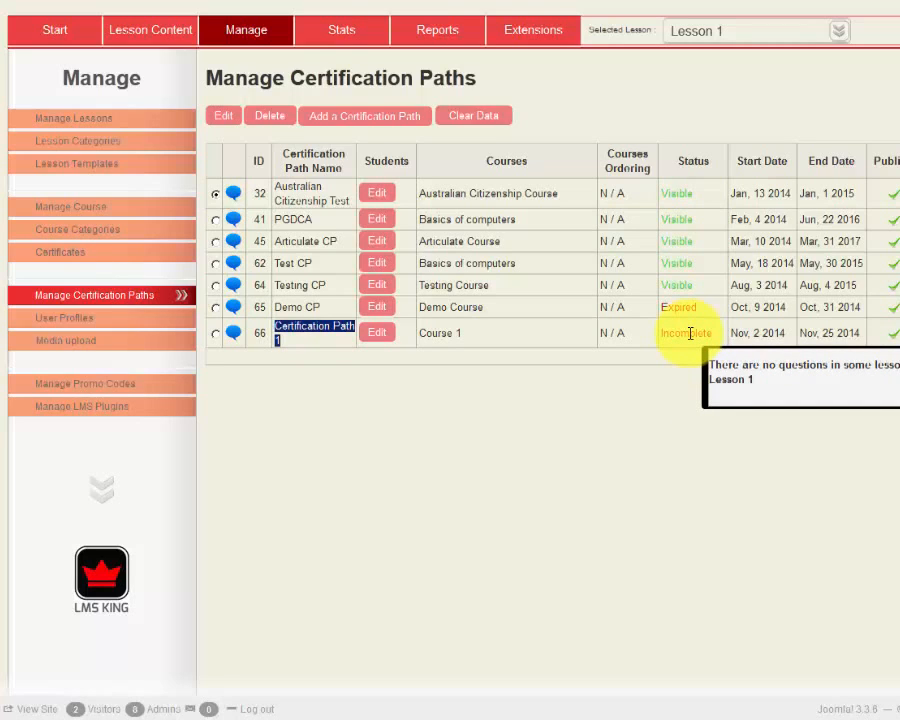
click(91, 233)
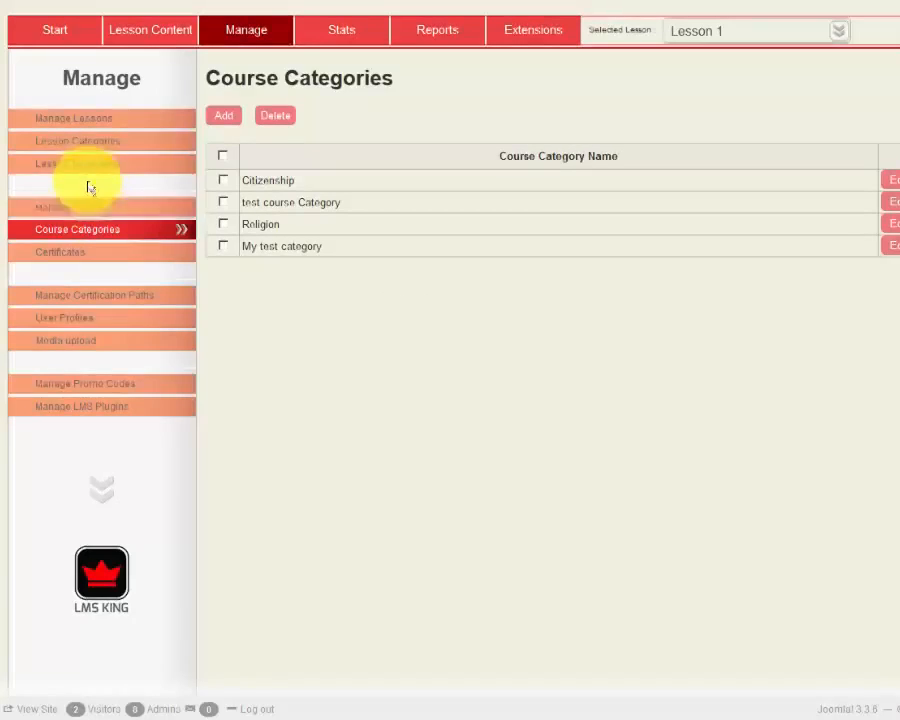
click(86, 122)
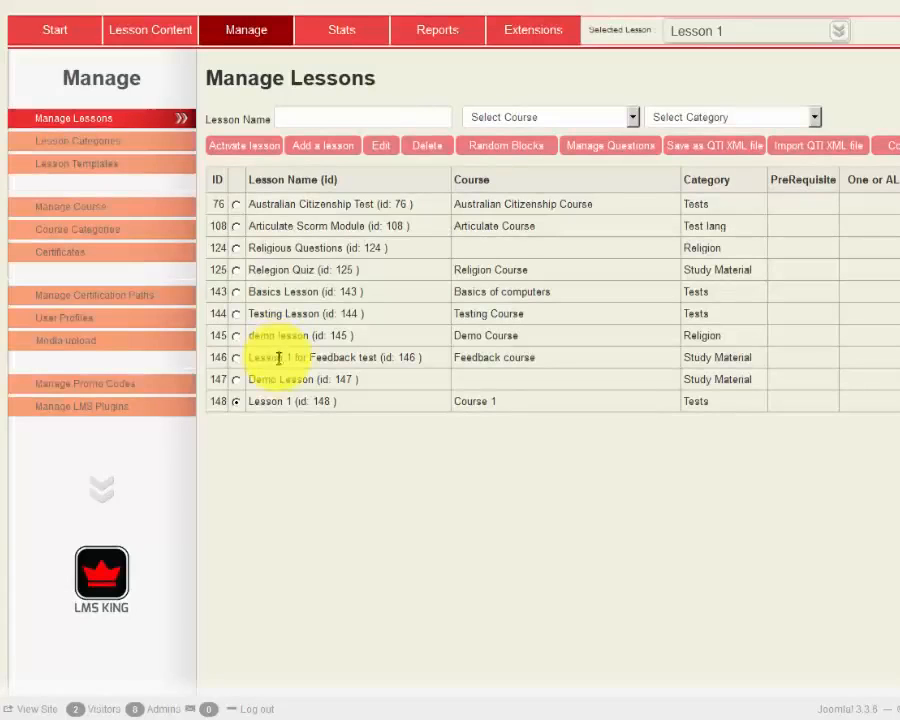
click(291, 401)
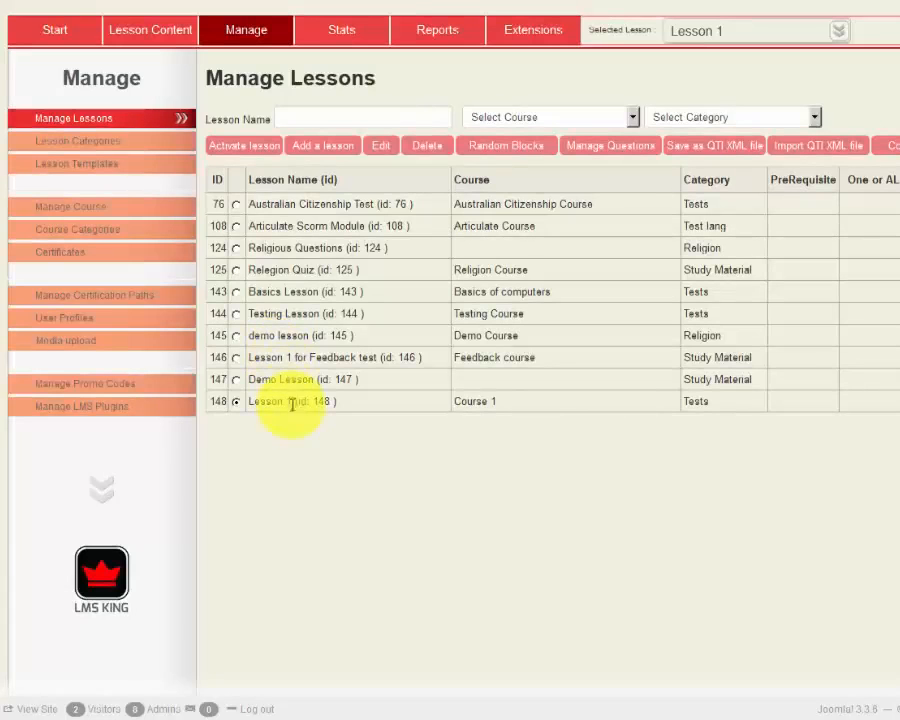
drag(292, 401, 240, 405)
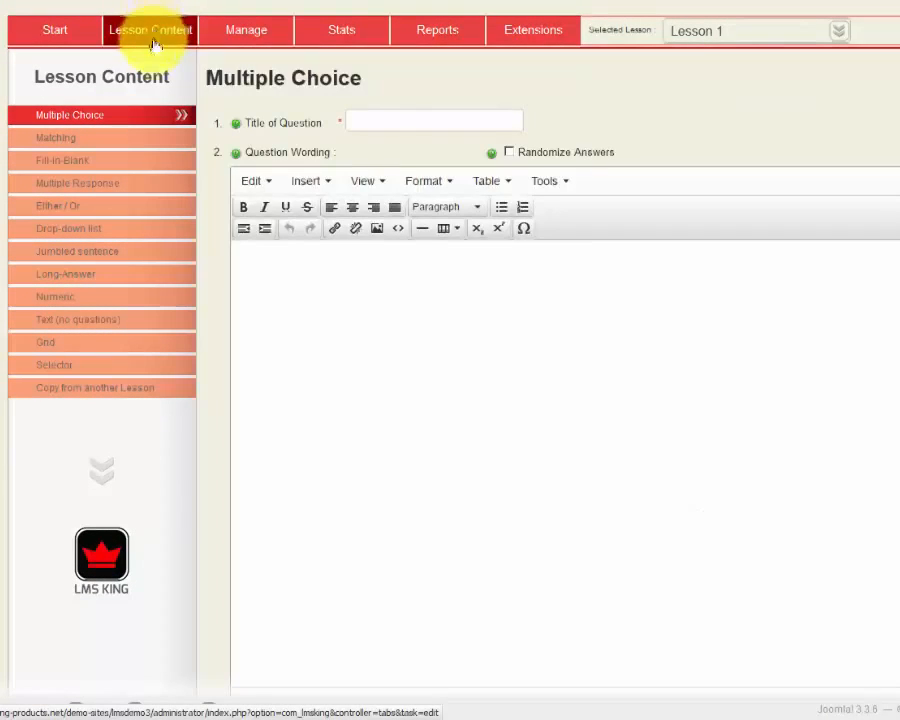
Title the new multiple-choice question for Lesson 1 "question 1" and enter "ask your question here" as its wording
click(381, 114)
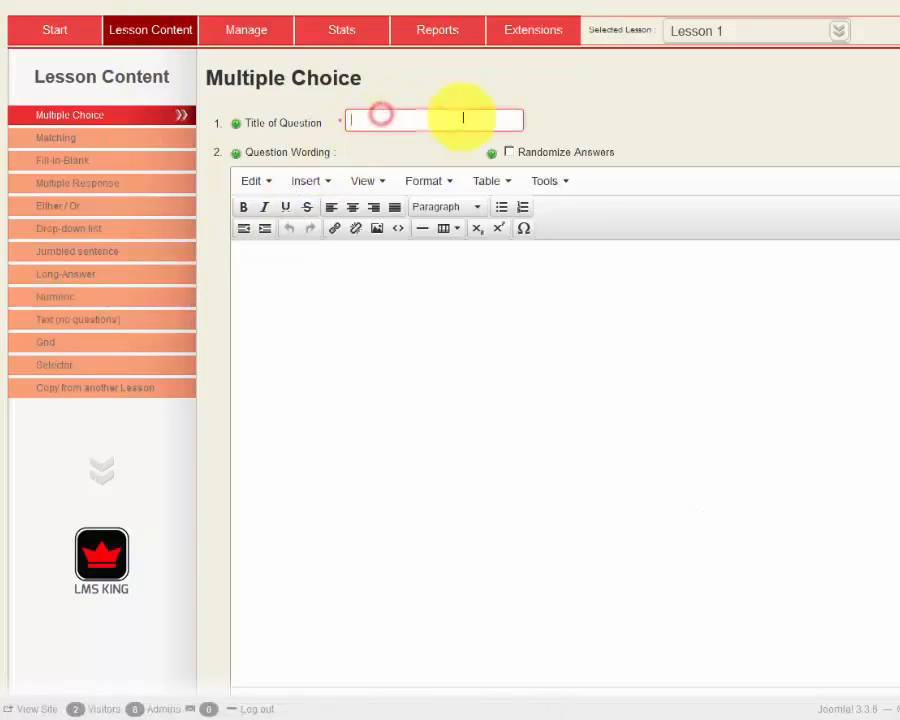
text(question 1)
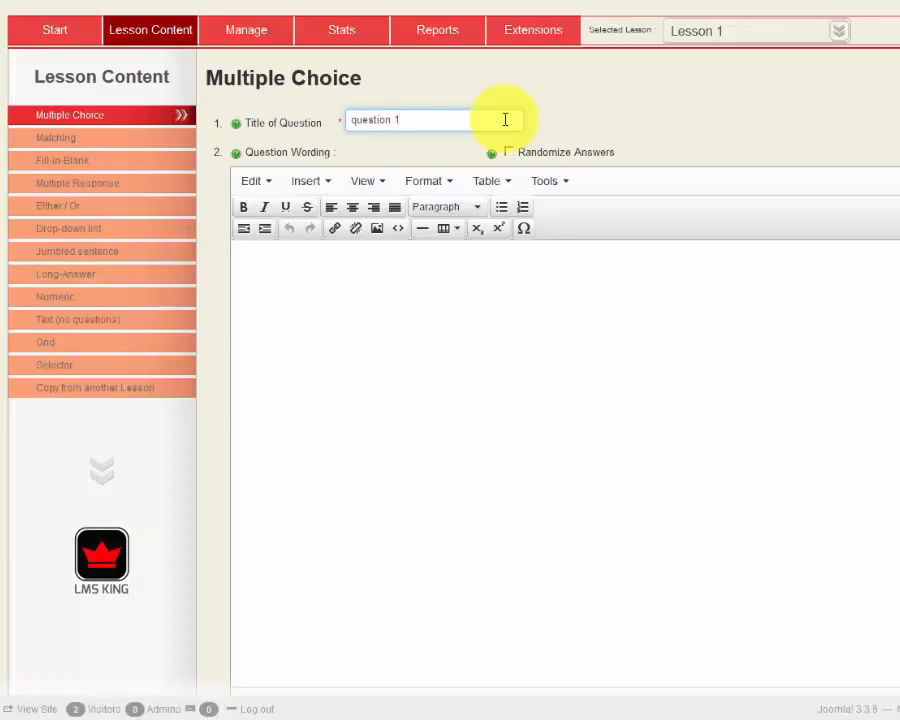
click(542, 462)
scroll(540, 460, down, 2)
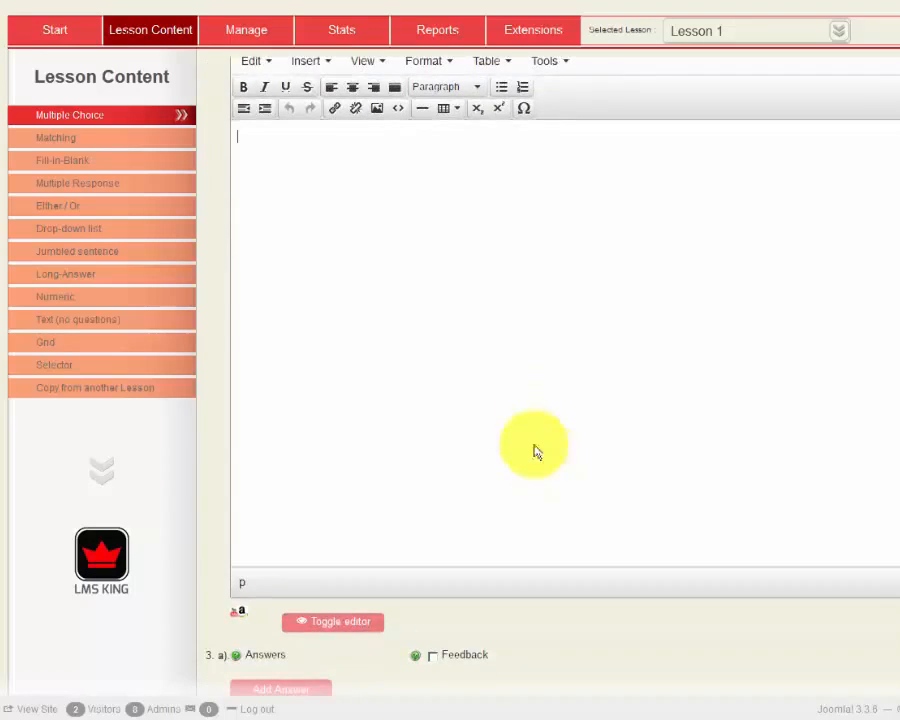
click(374, 256)
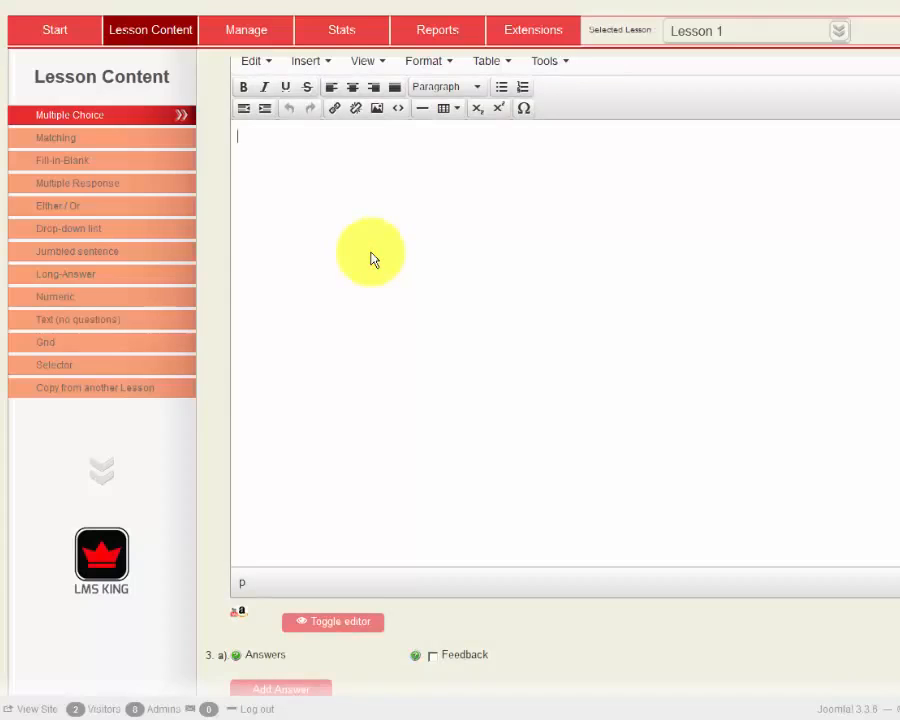
text(ask your question here)
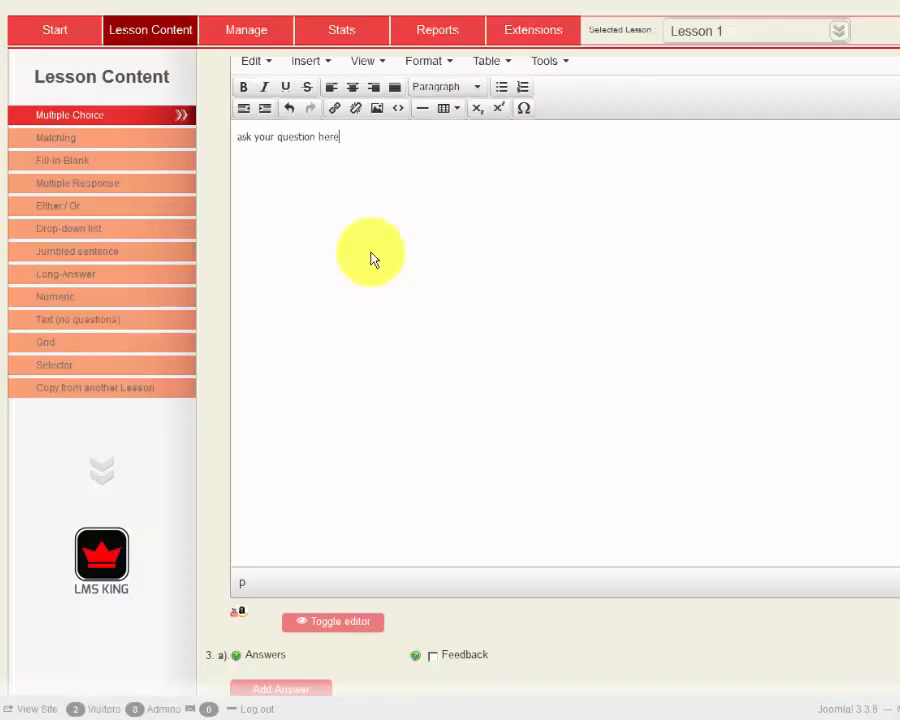
Add the answers Sydney, Adelaide and Darwin to the question, and replace Darwin with Canberra
scroll(213, 454, down, 5)
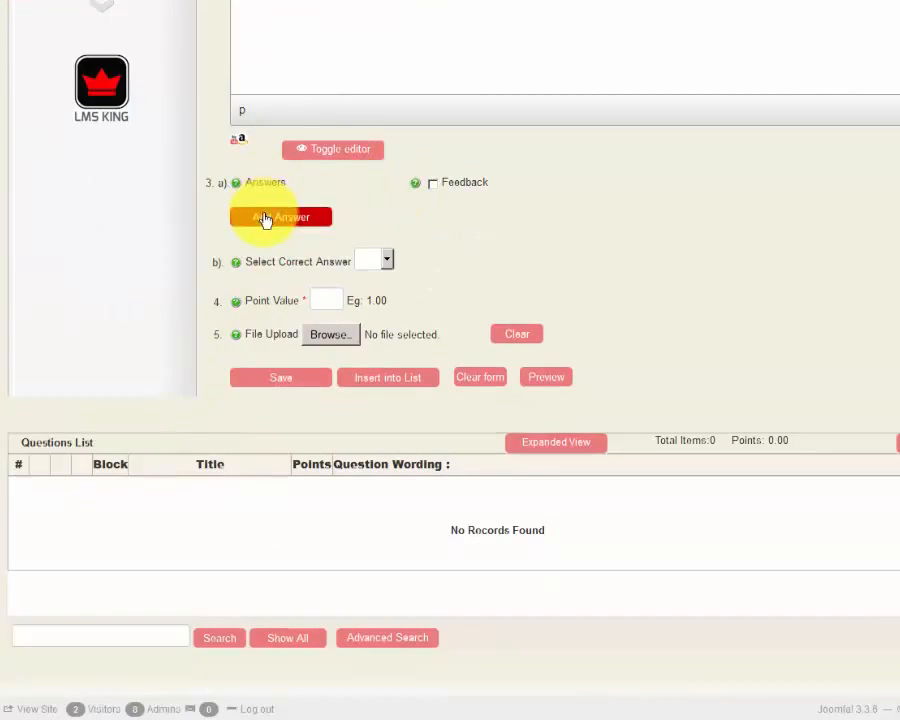
click(263, 216)
click(279, 256)
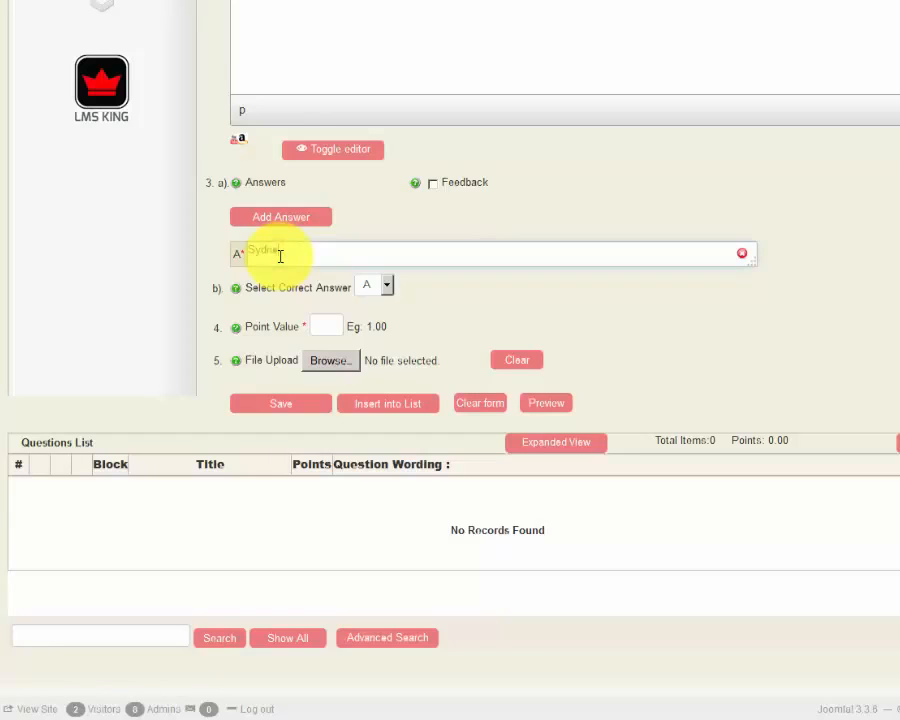
click(267, 218)
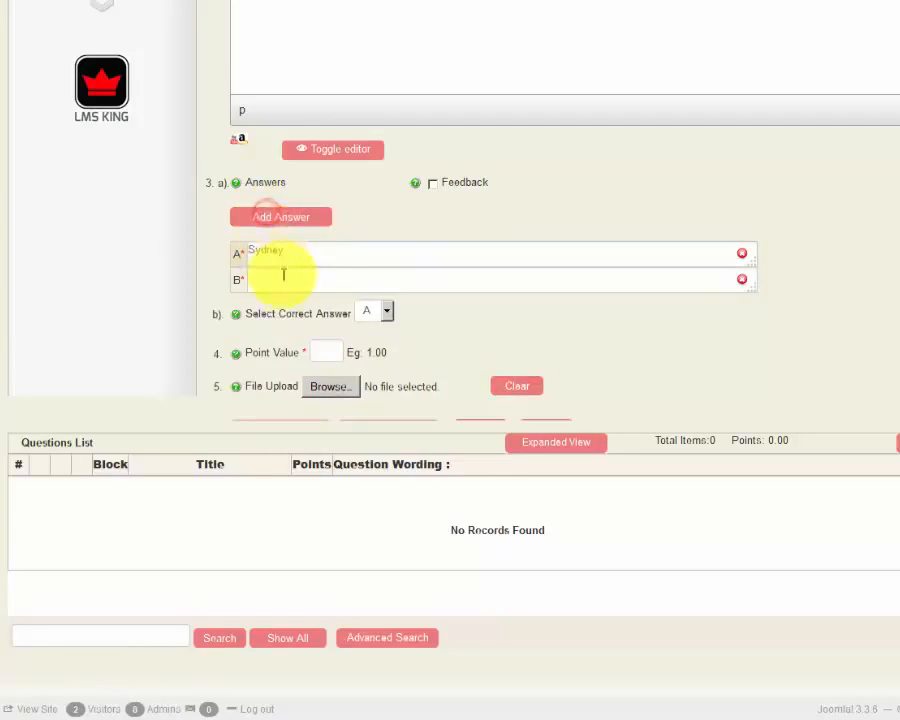
click(285, 277)
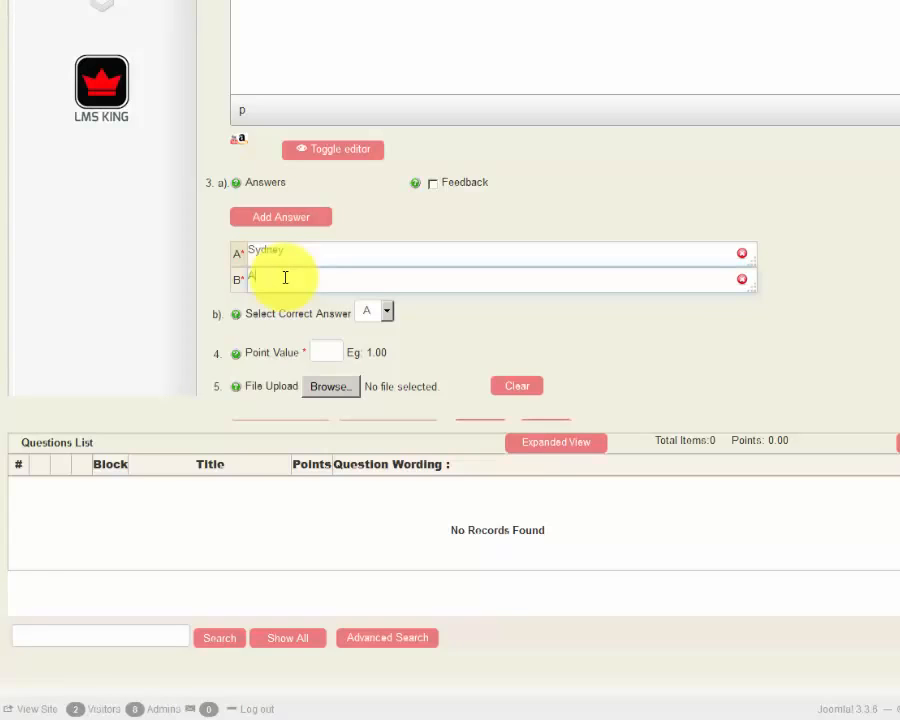
text(Adelaide)
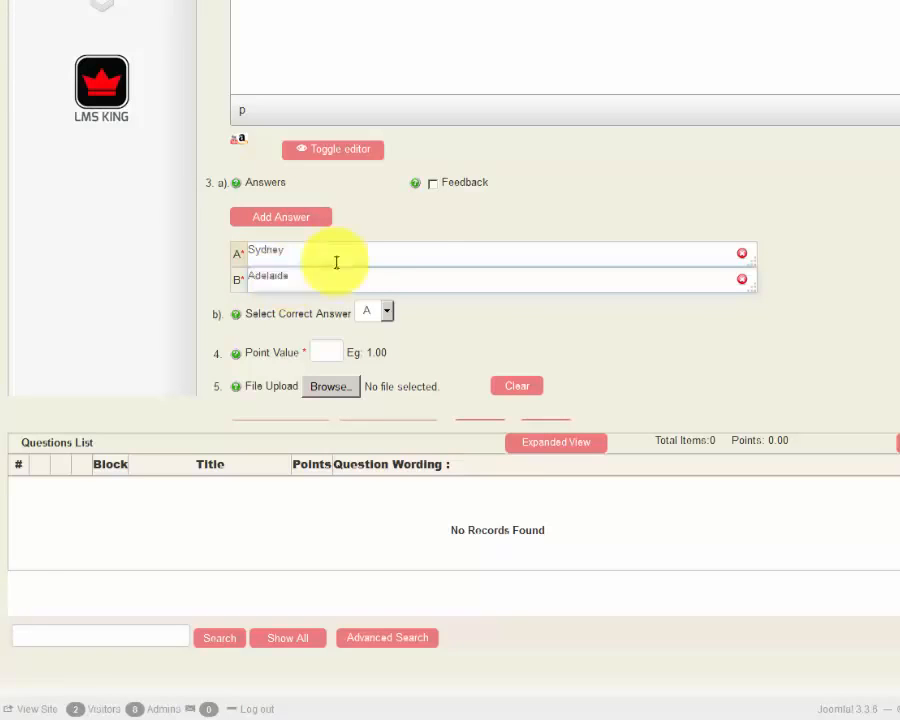
click(310, 219)
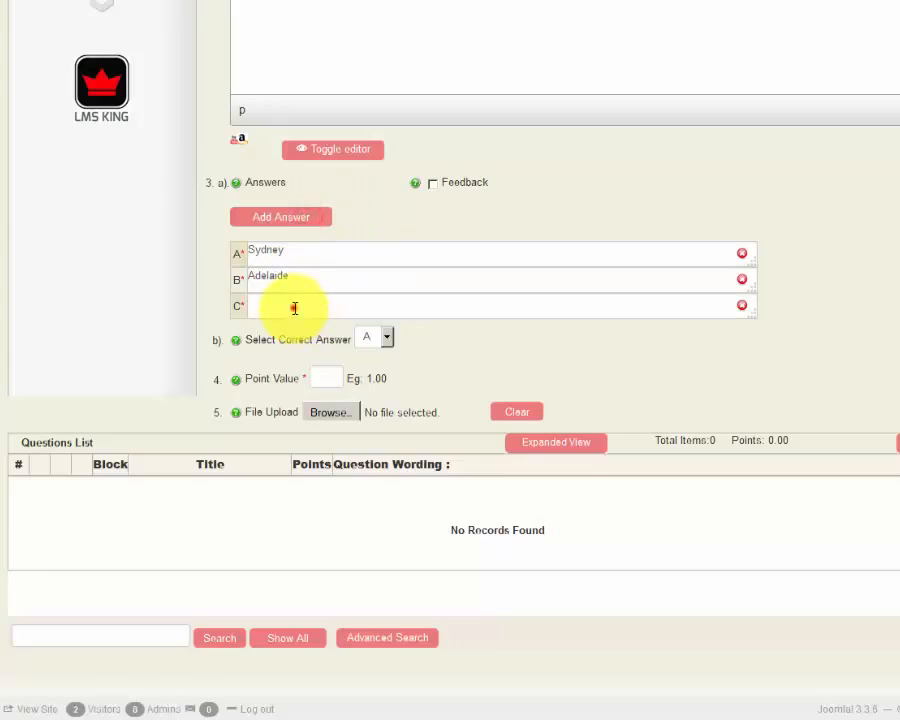
click(293, 305)
text(Darwin)
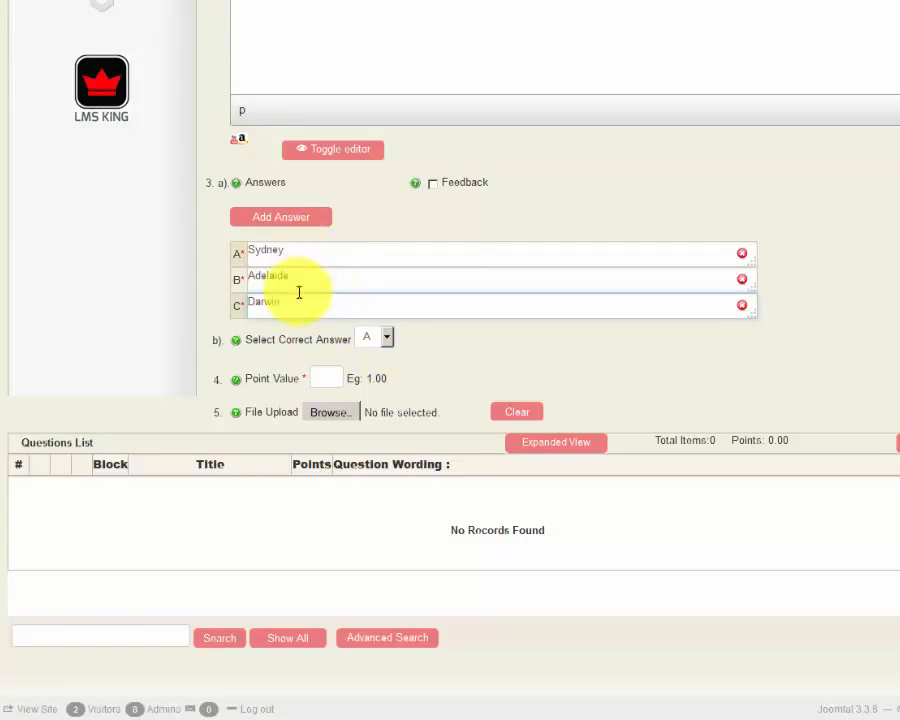
drag(290, 302, 243, 303)
text(Canberra)
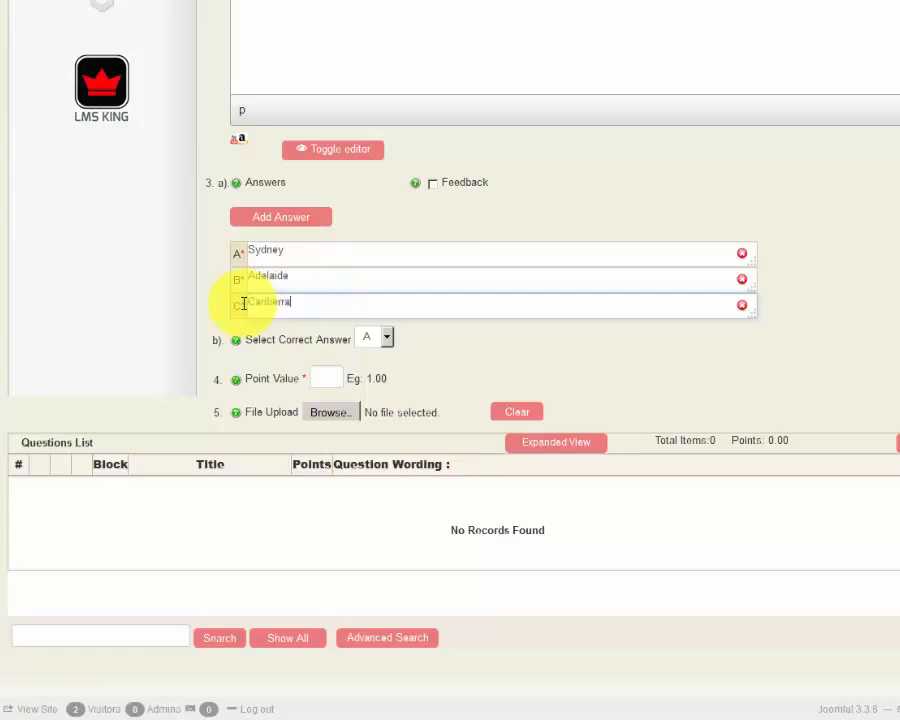
Mark answer C as the correct answer and set the question's point value to 1
click(385, 339)
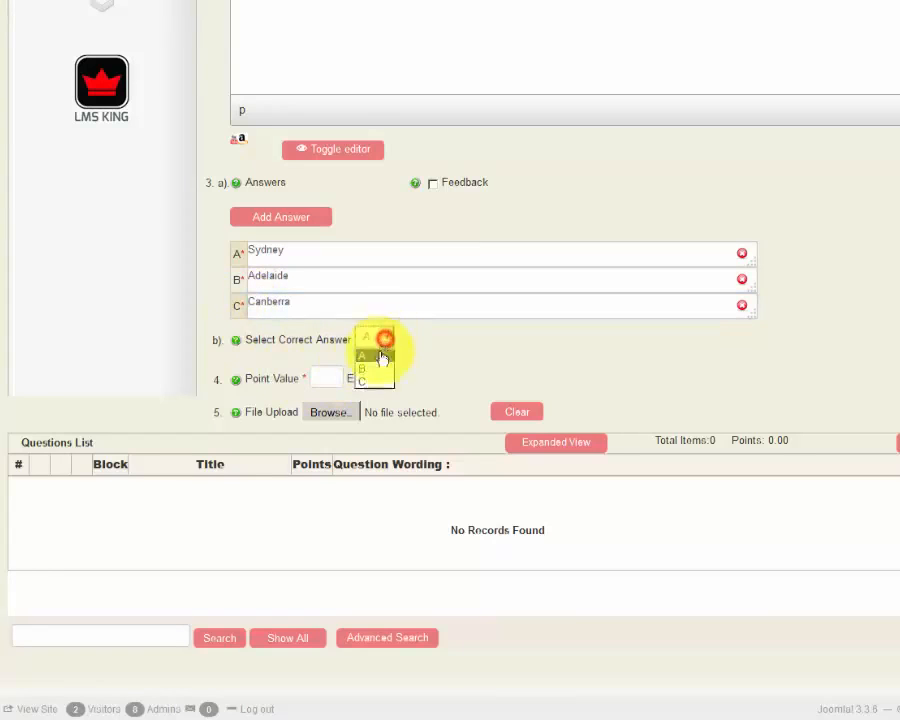
click(373, 383)
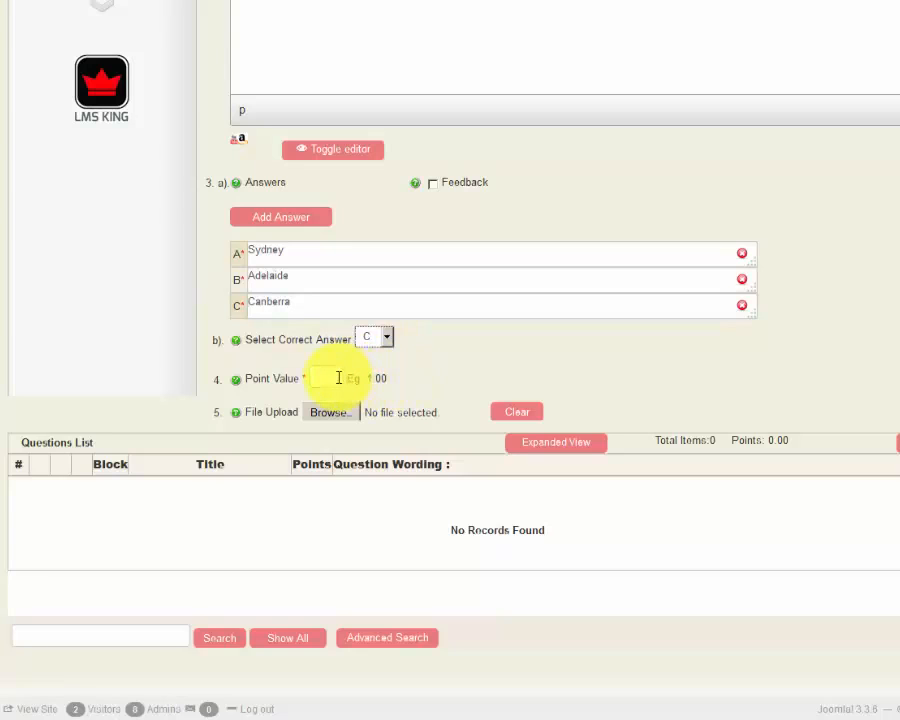
click(337, 377)
text(1)
Replace the question wording with "What is the capital of Australia" and save the question
click(390, 36)
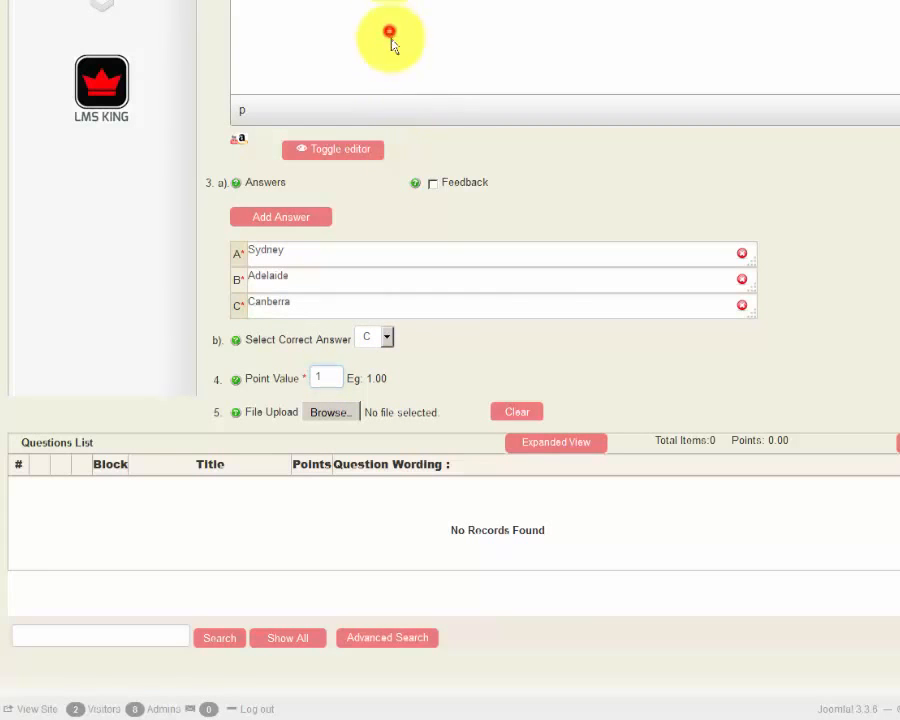
scroll(400, 50, up, 2)
scroll(400, 60, up, 5)
drag(366, 260, 210, 268)
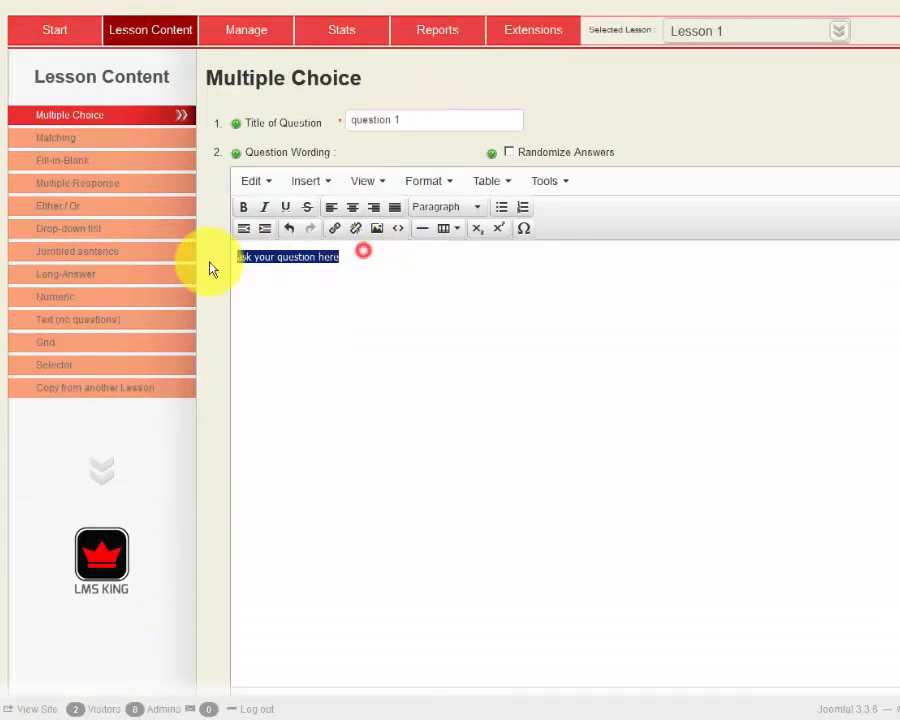
text(What is the capital of Australia)
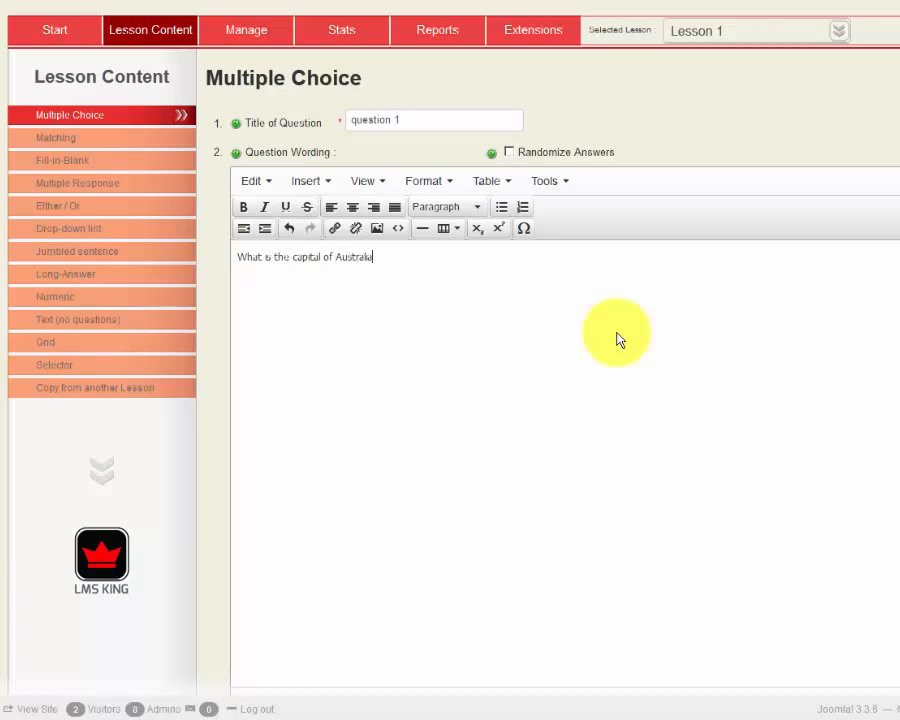
scroll(506, 293, down, 7)
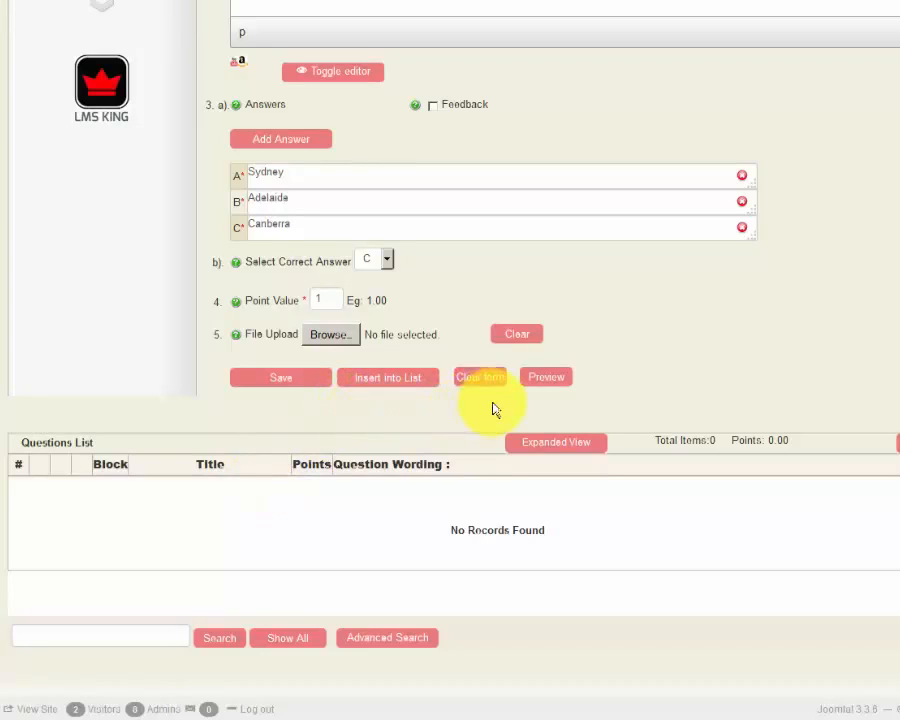
click(311, 381)
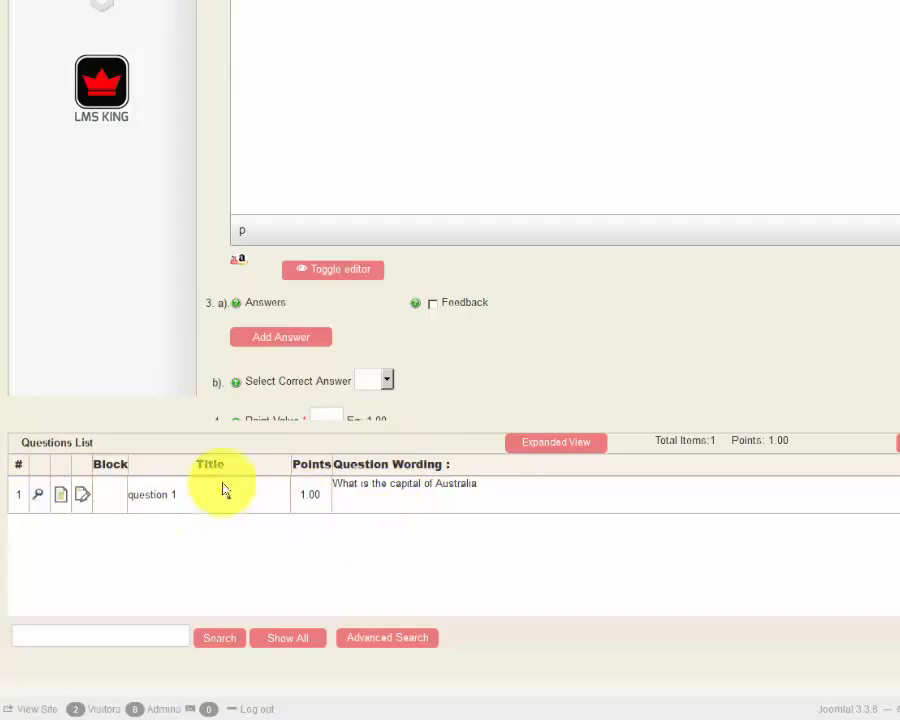
Title the next multiple-choice question "Question 2"
scroll(520, 204, down, 3)
scroll(492, 145, up, 10)
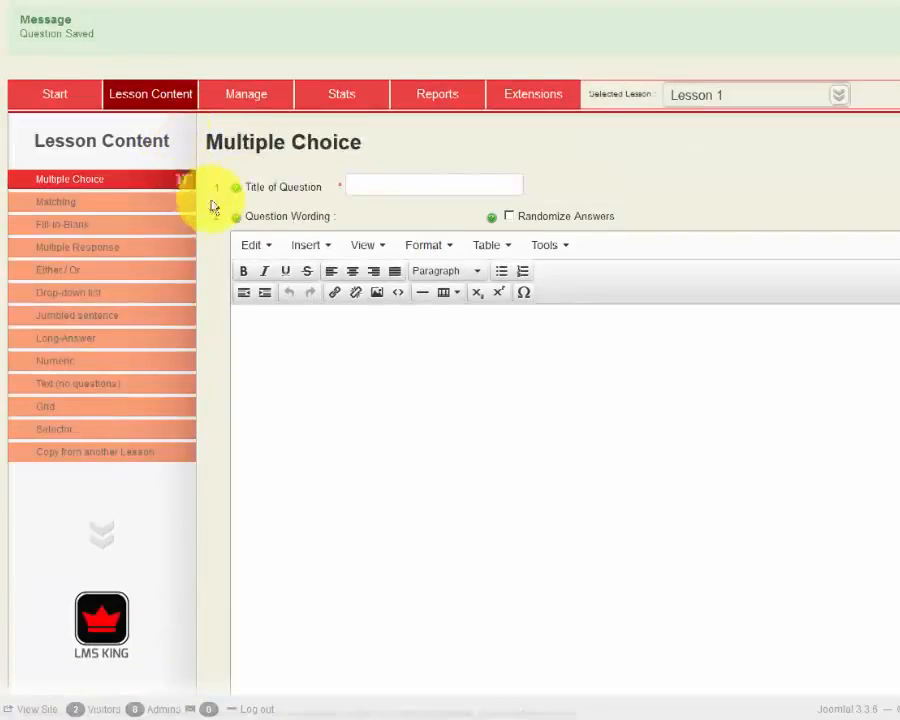
click(364, 181)
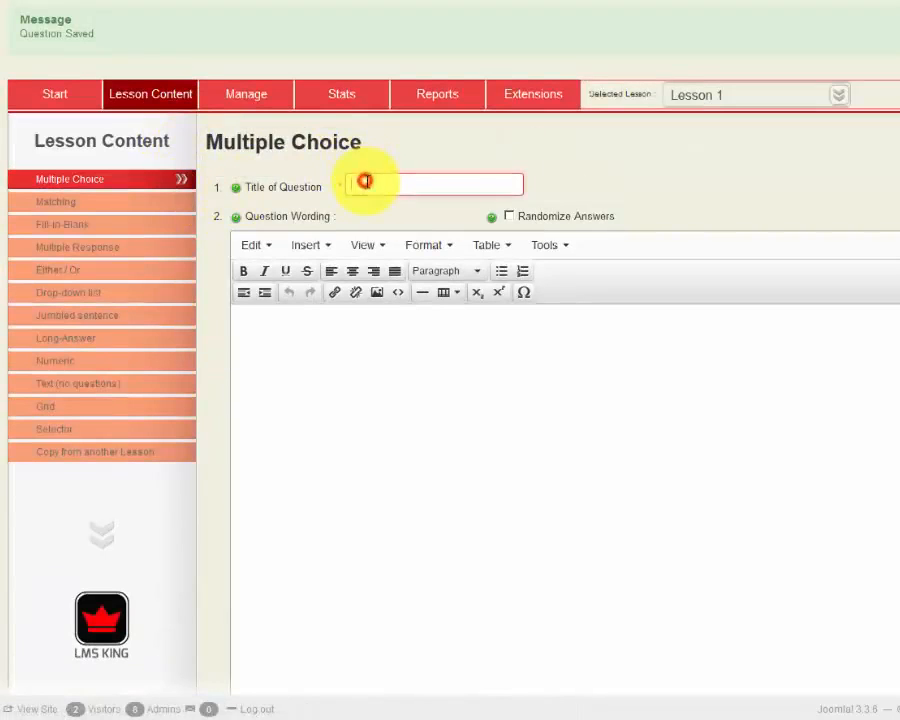
text(Question)
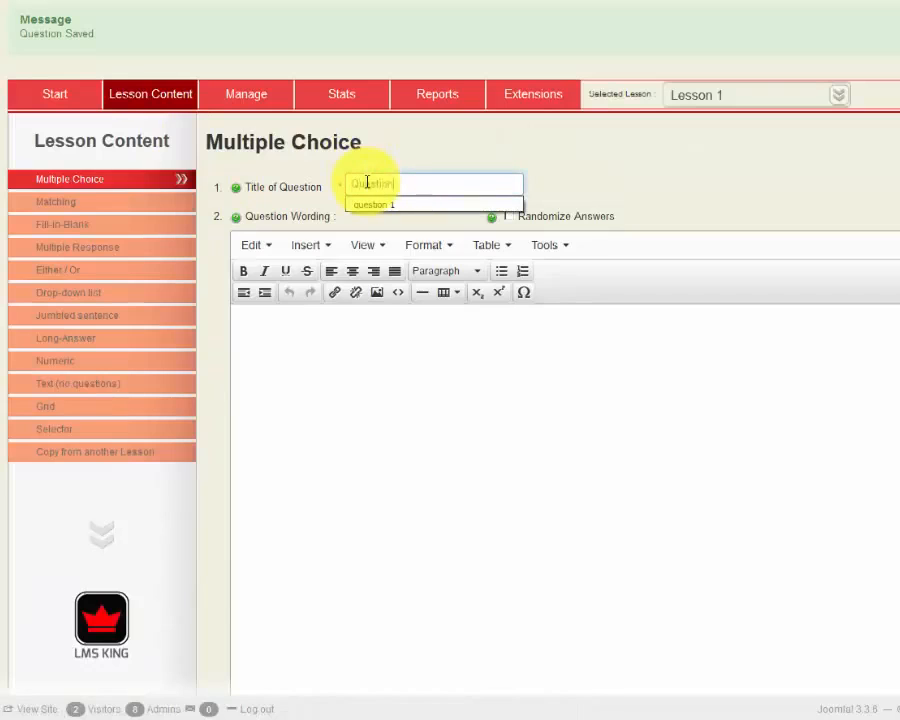
text( 2)
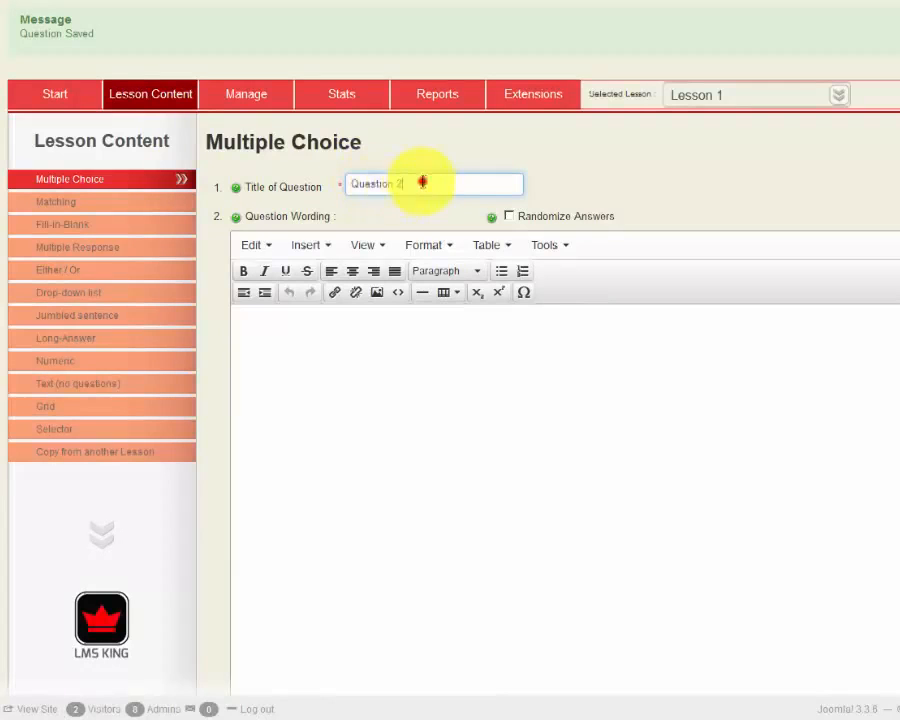
drag(424, 184, 344, 181)
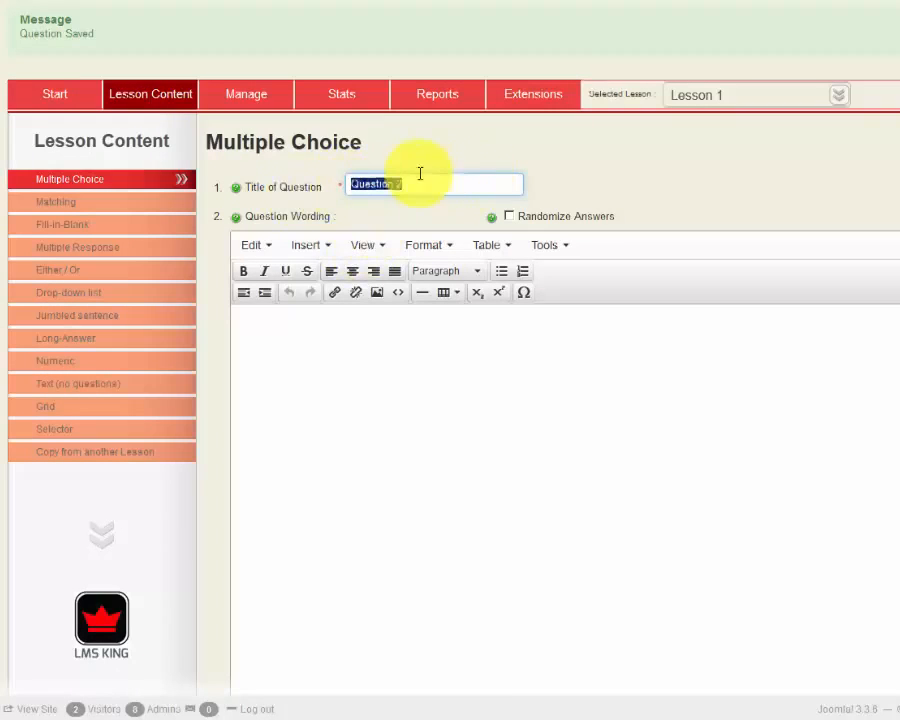
click(305, 305)
Enter "What is the smallest of the Australian Mainland States?" as the wording of Question 2, correcting the capitalisation of "What"
click(386, 352)
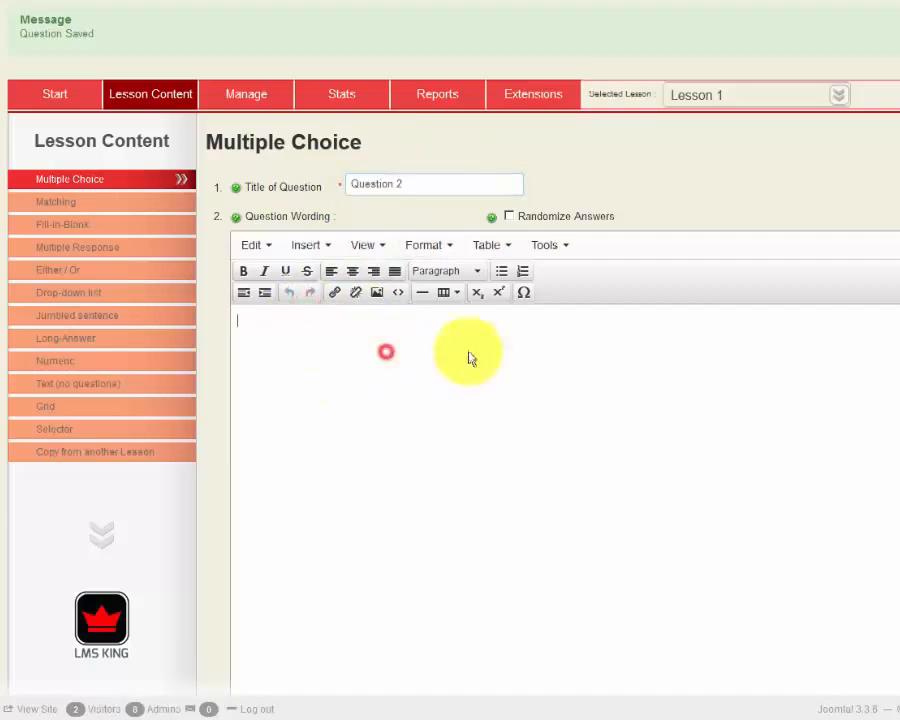
text(What)
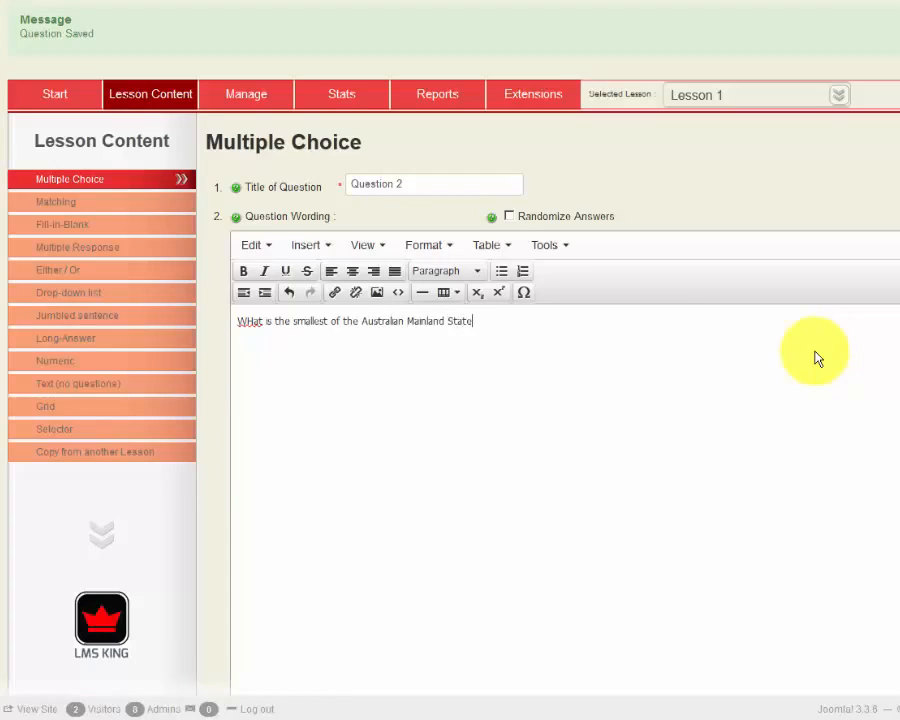
click(253, 326)
key(BackSpace)
text(h)
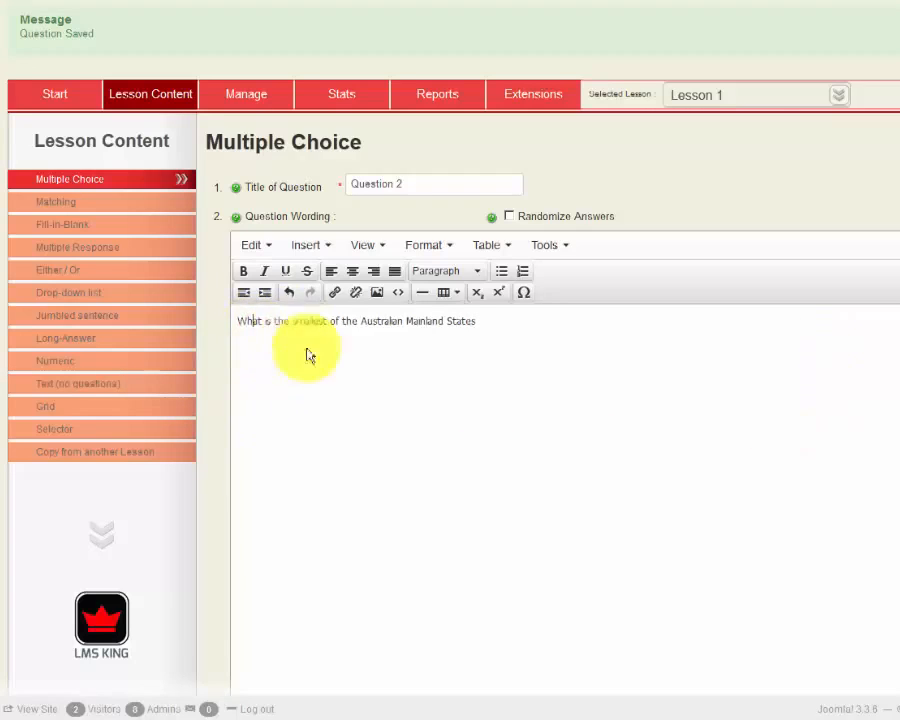
click(560, 342)
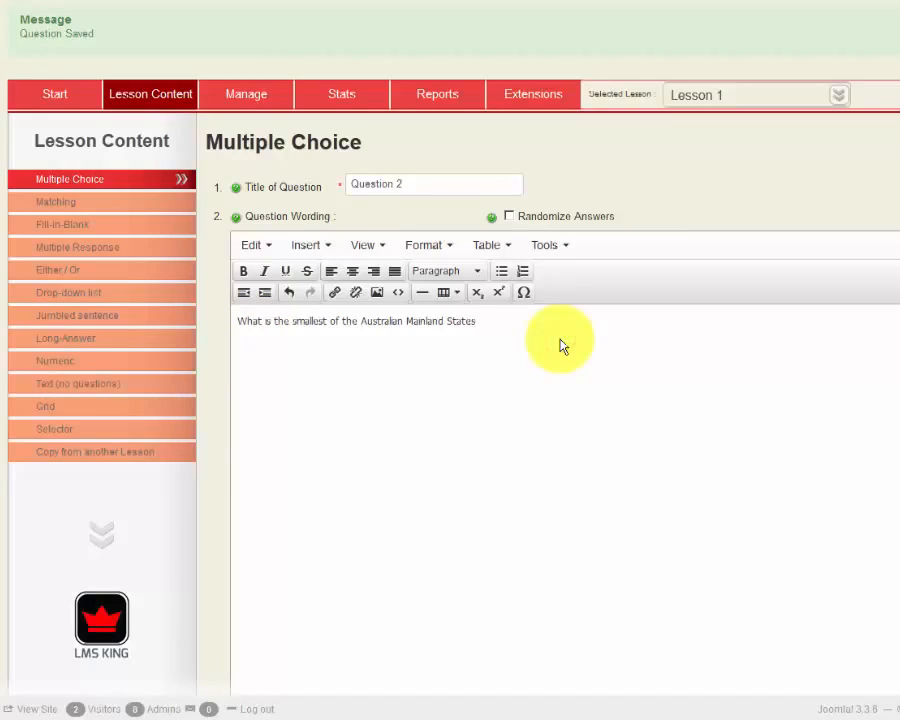
text(?)
scroll(562, 360, down, 7)
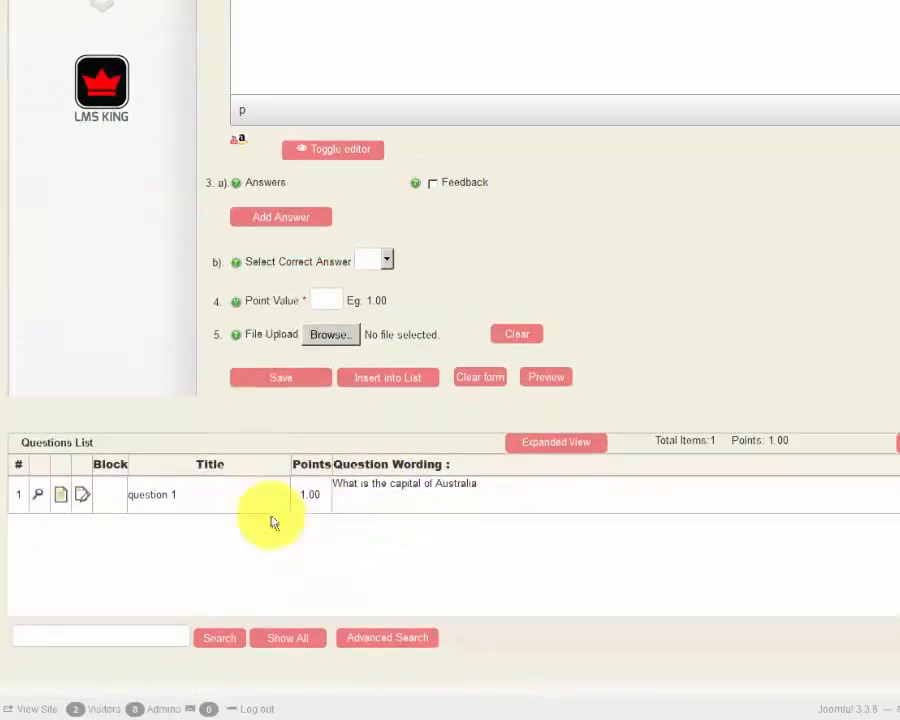
Add three answers to Question 2: A "Melbourne", B "Tasmania" and C "South Australia"
click(304, 216)
click(289, 254)
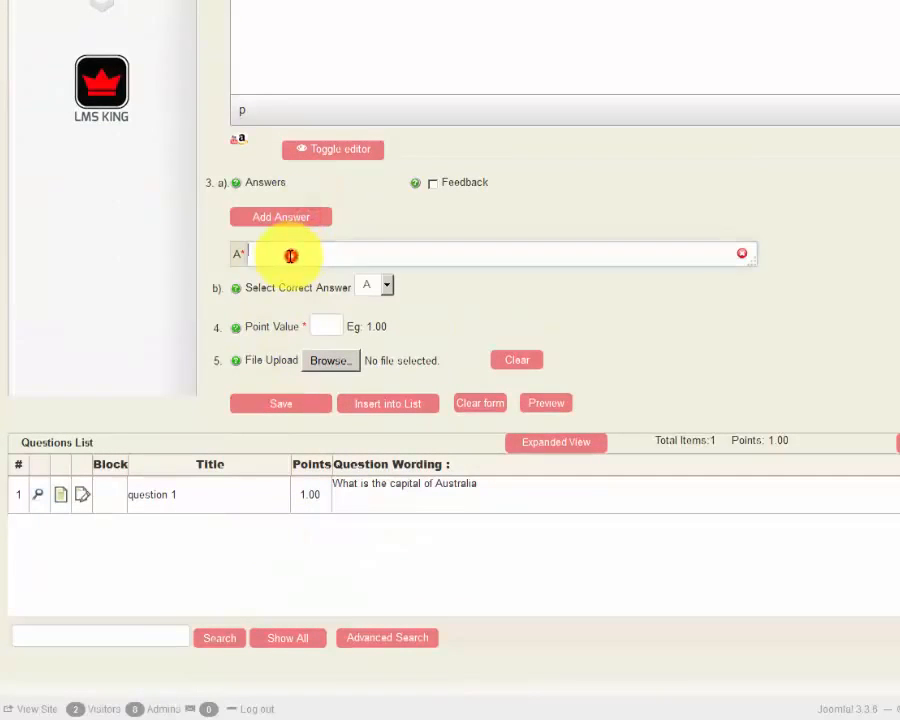
text(Melbourne)
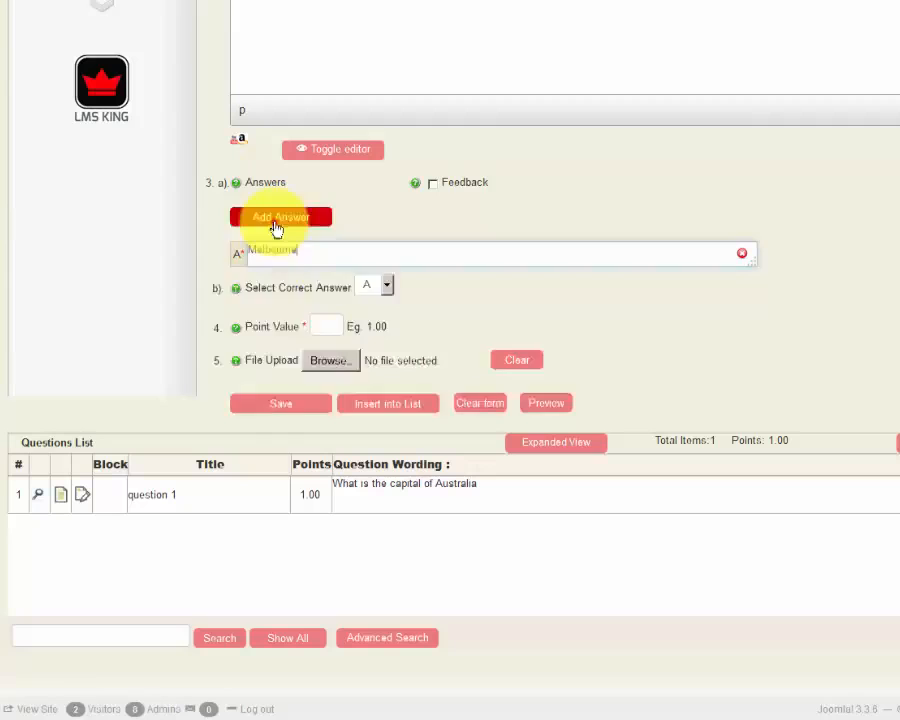
click(274, 222)
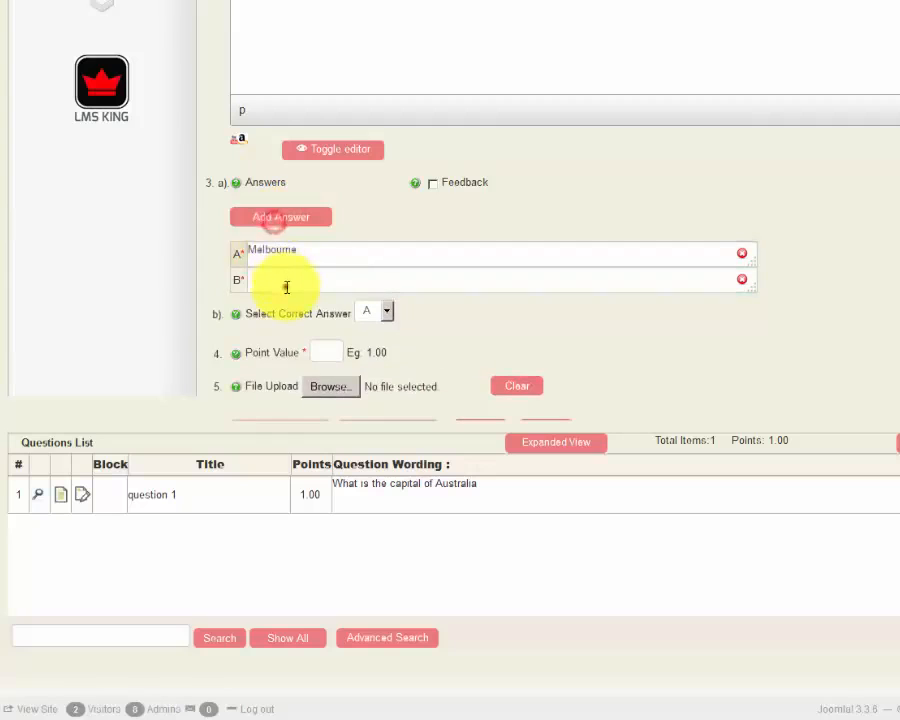
click(284, 283)
text(Te)
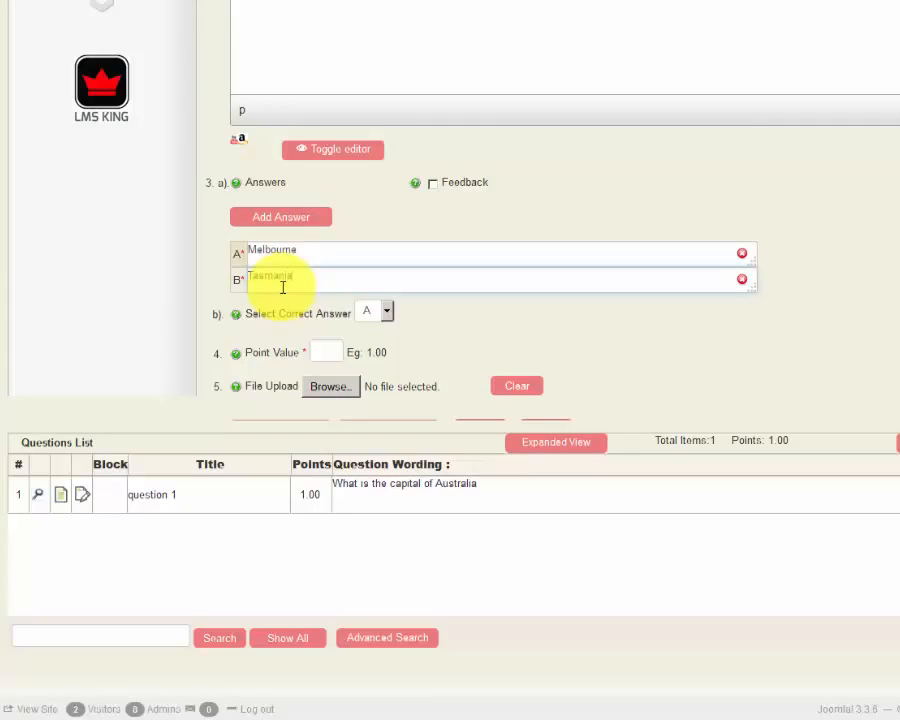
click(286, 222)
click(289, 305)
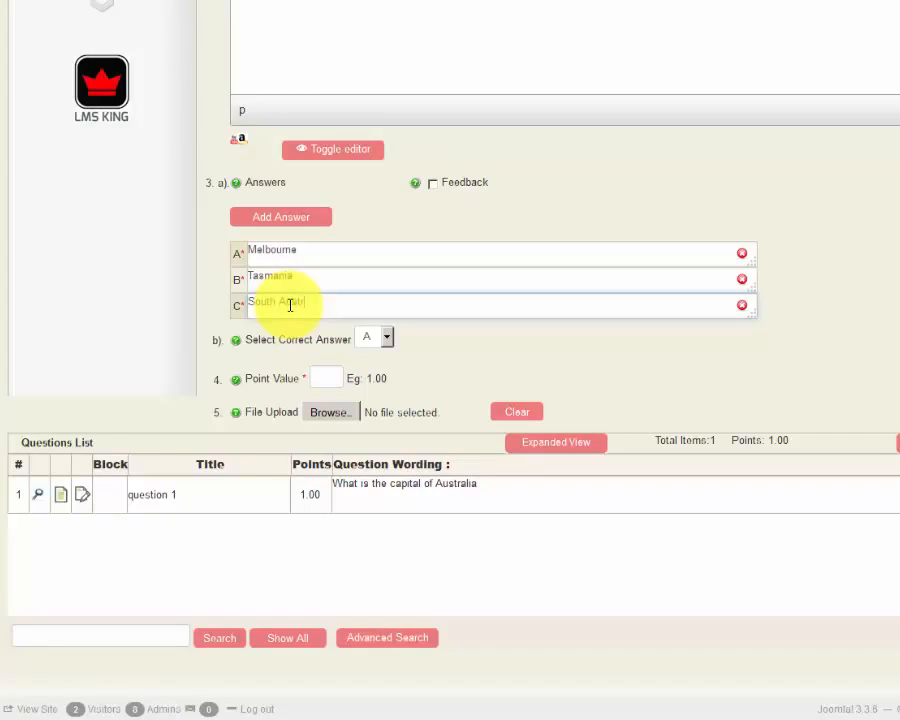
Mark answer B as the correct answer of Question 2 and set its point value to 1
click(386, 338)
click(371, 370)
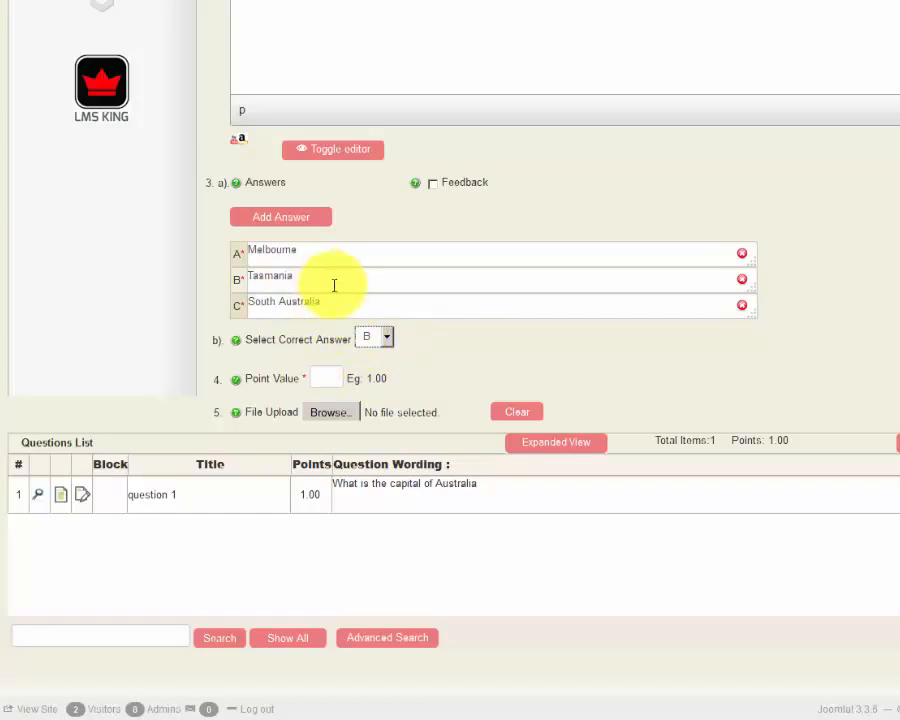
click(326, 374)
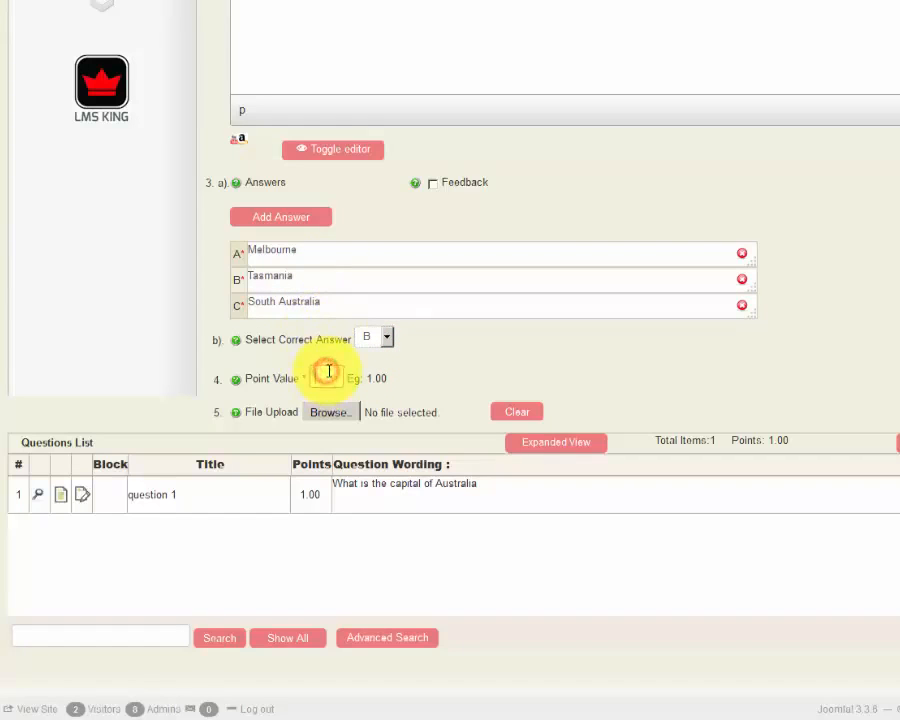
text(1)
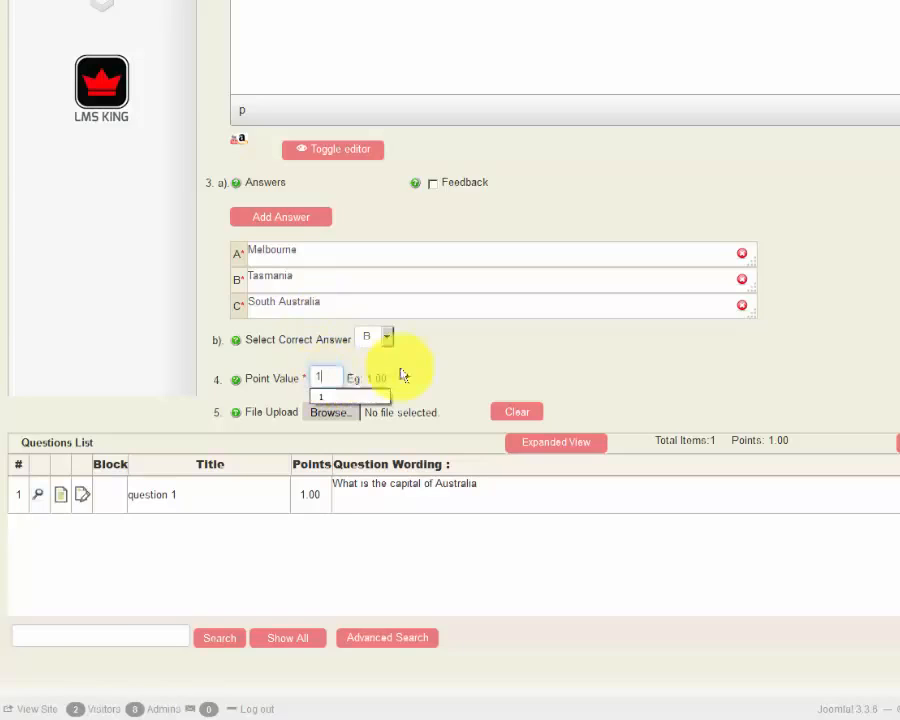
click(504, 355)
Insert Question 2 into the questions list before question number 1
scroll(490, 360, down, 2)
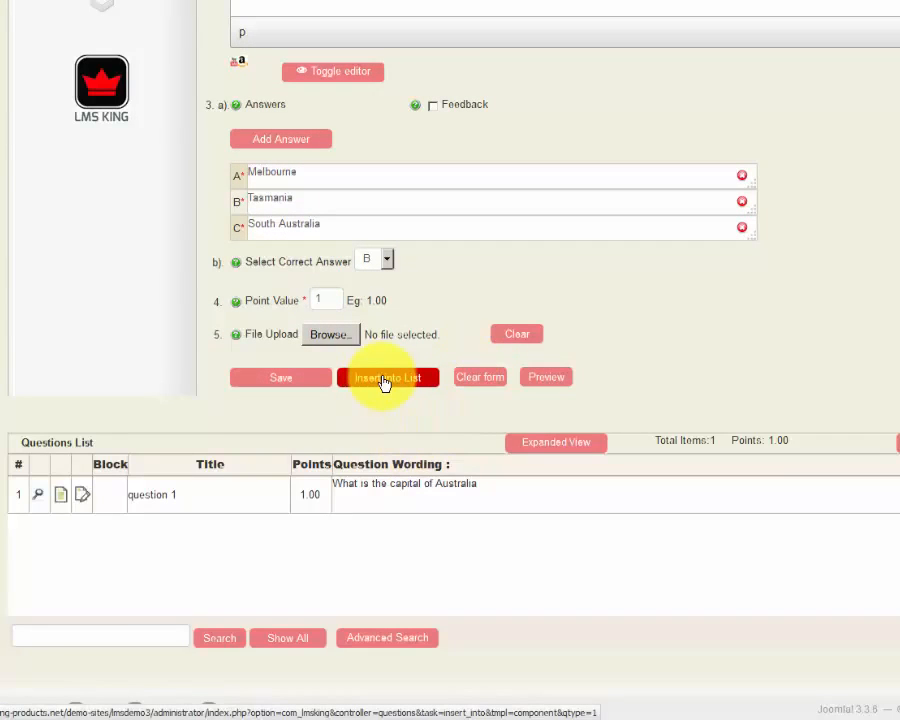
click(383, 381)
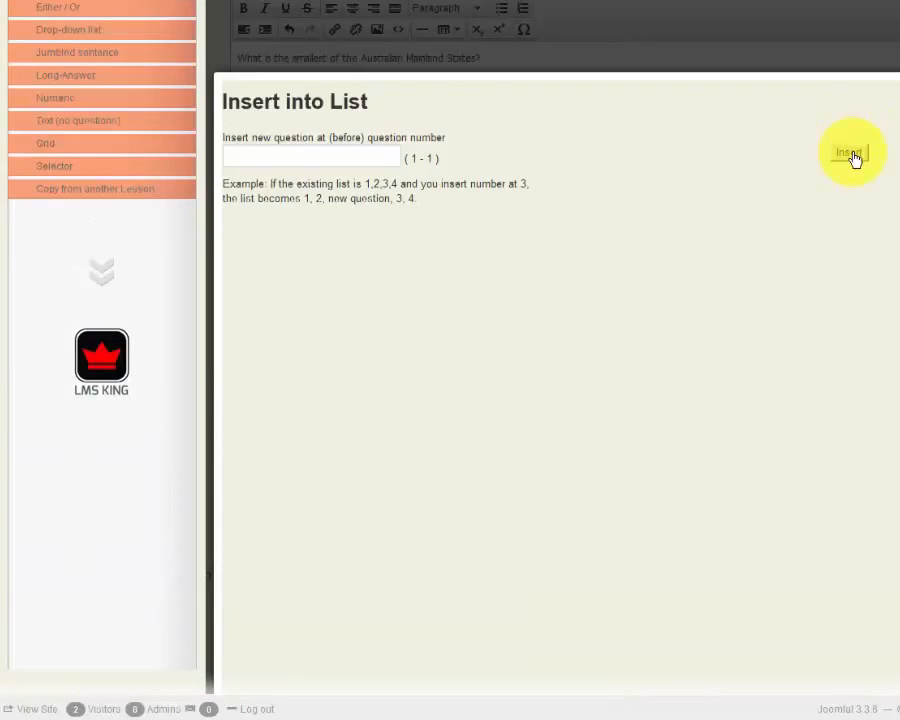
click(849, 153)
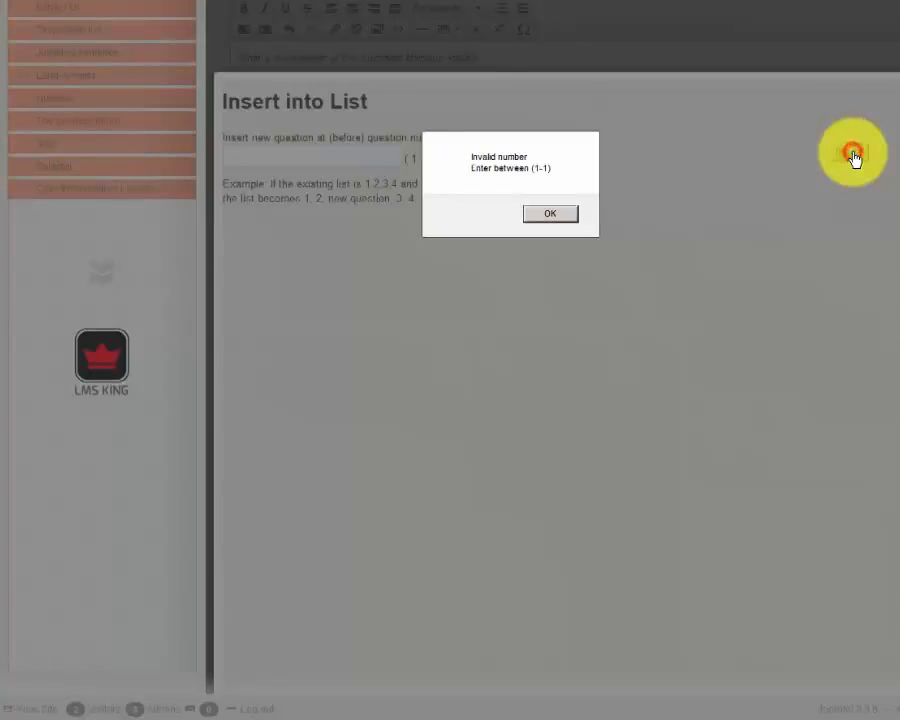
click(552, 212)
click(322, 157)
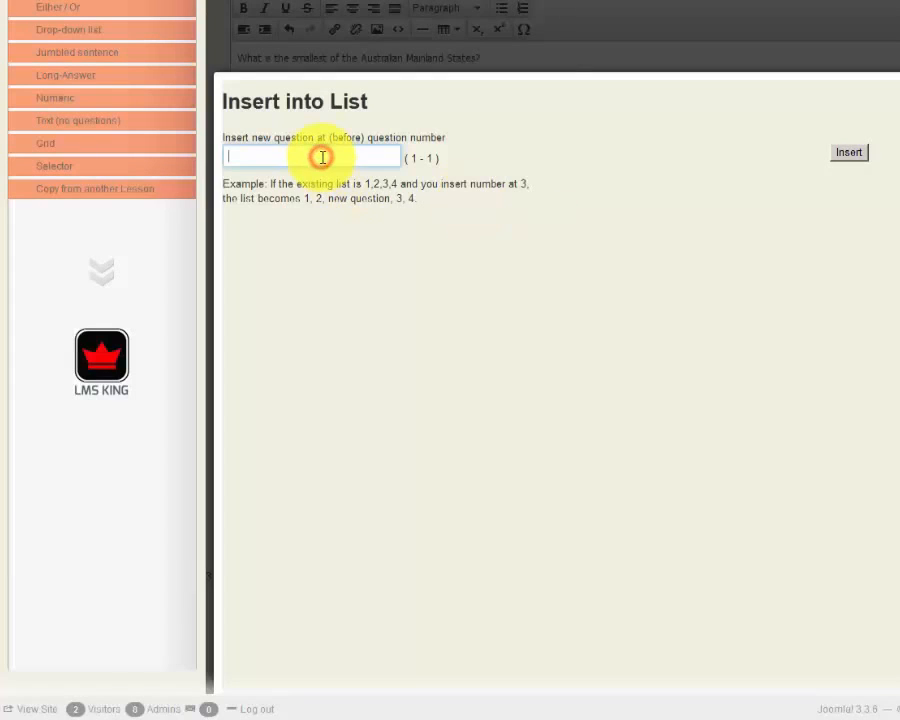
text(1)
click(836, 158)
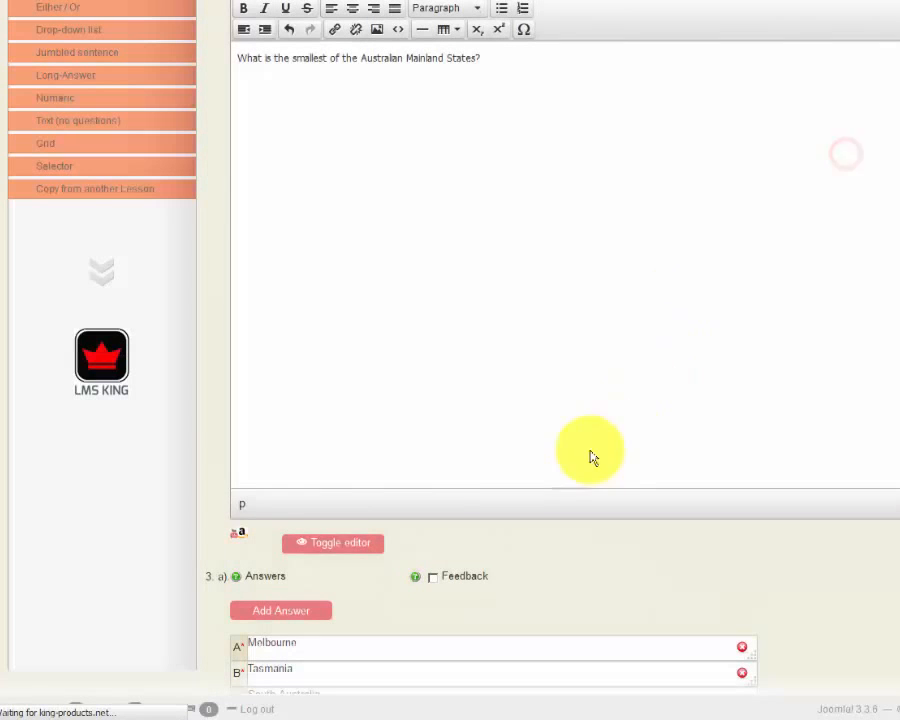
scroll(869, 547, down, 2)
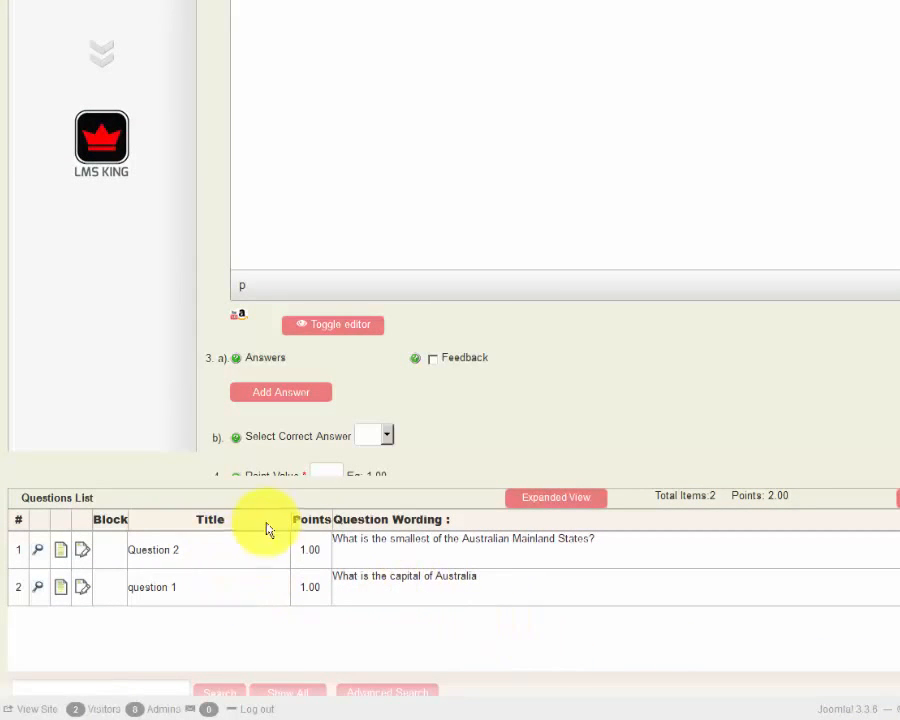
Leave the question form and open the certification paths management list
scroll(252, 578, up, 3)
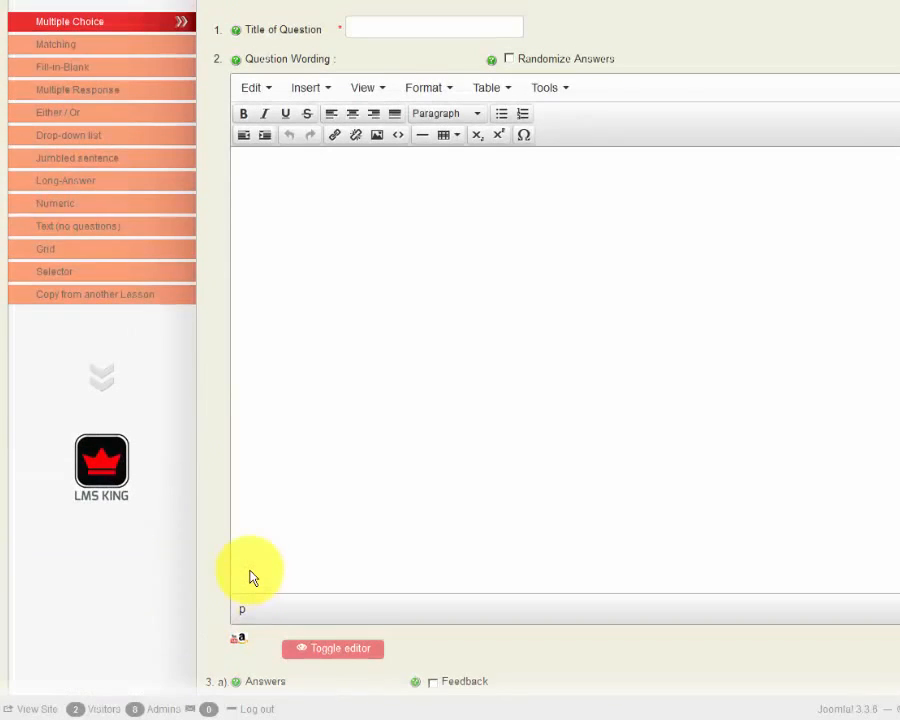
scroll(252, 578, up, 2)
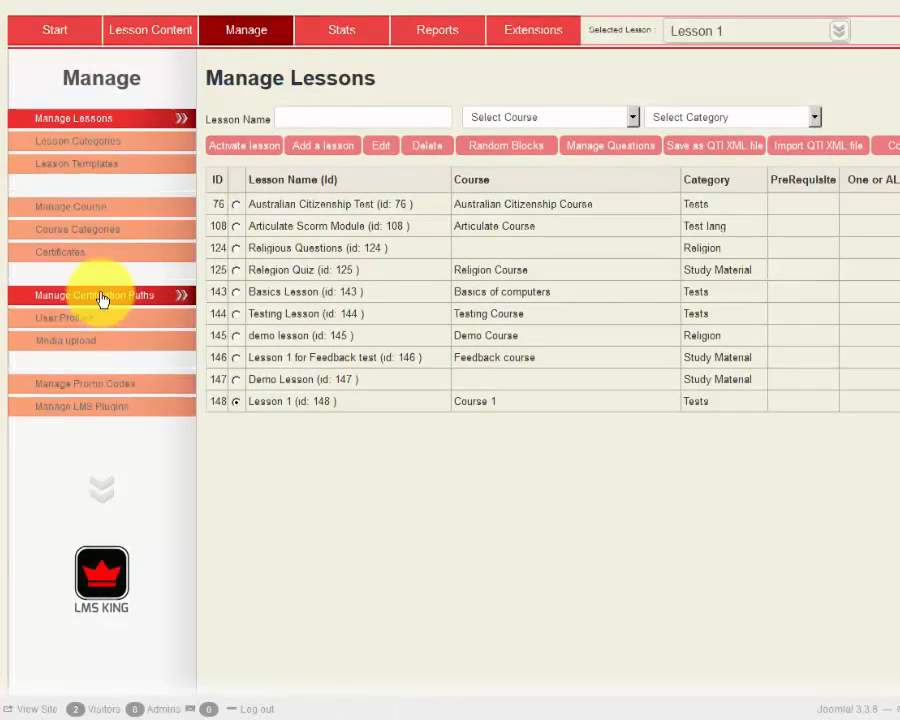
click(102, 298)
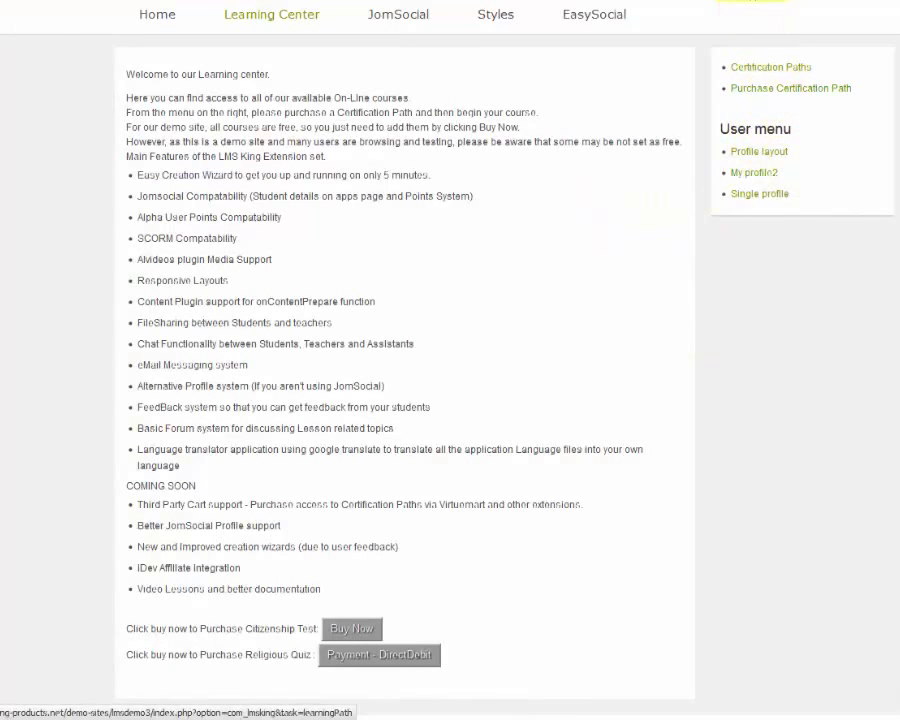
Open the Purchase Certification Path page from the site's front-end Learning Center
click(760, 90)
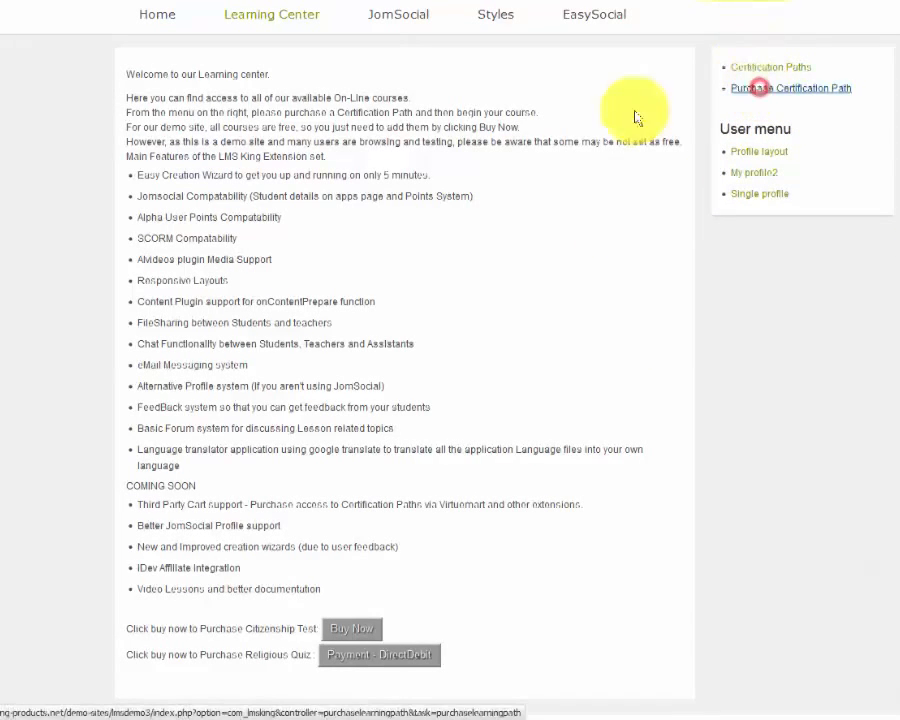